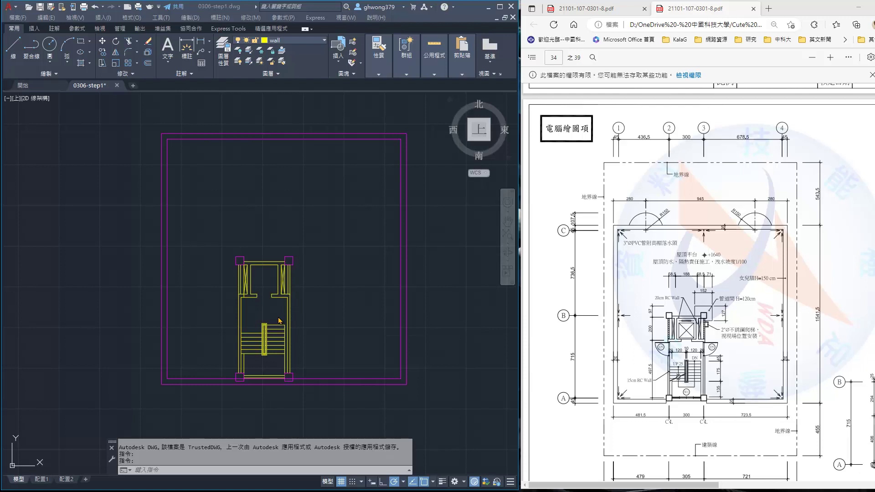
- Zoom in and erase the short leftover line at the stair core's wall junction
scroll(278, 324, "up", 3)
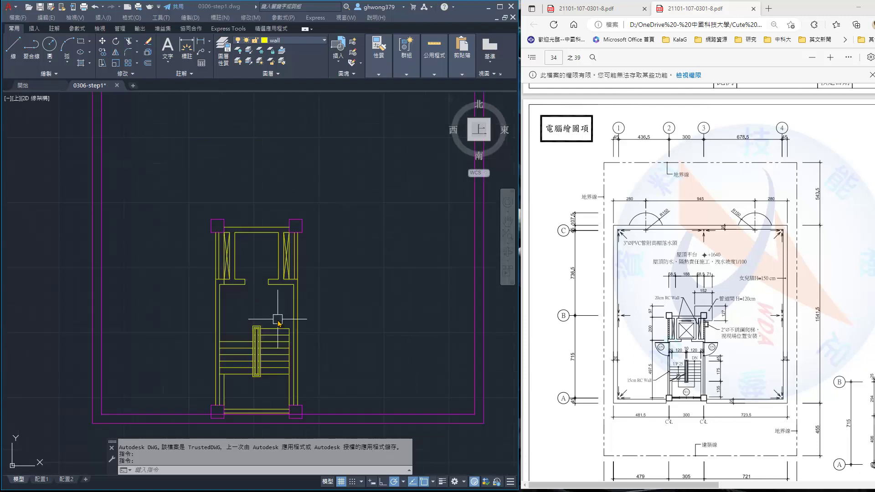
scroll(278, 321, "up", 3)
scroll(278, 319, "down", 2)
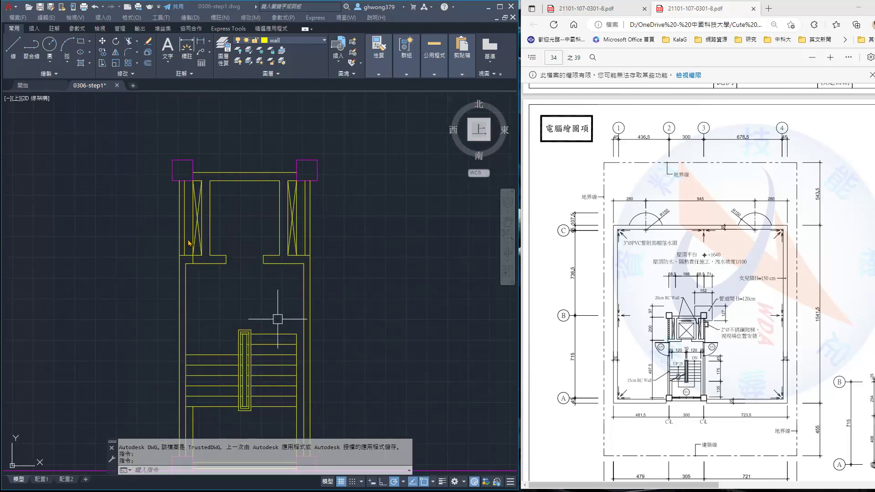
scroll(188, 241, "up", 4)
left_click(197, 291)
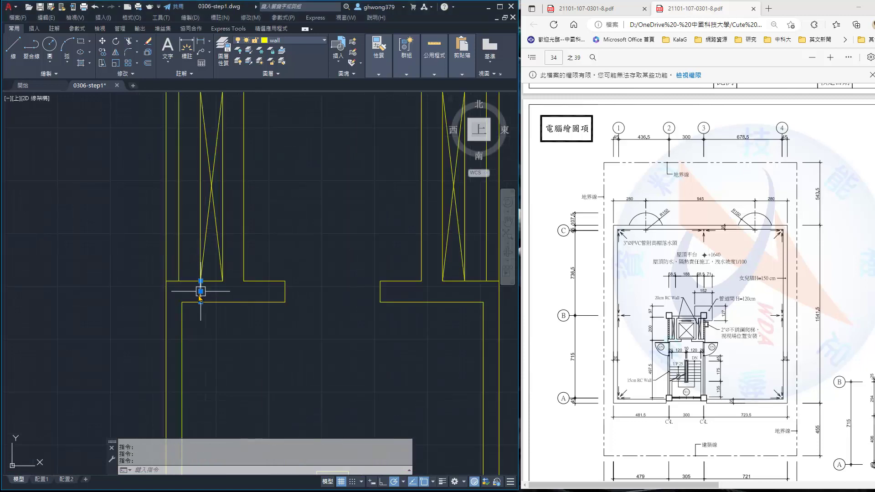
key("Delete")
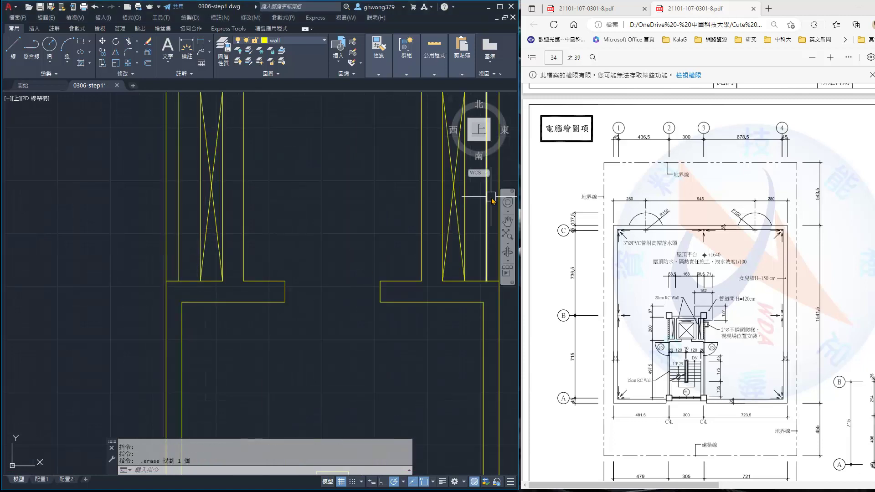
- Scroll the reference plan to the elevator and stair close-up with its dimensions
scroll(687, 329, "down", 1)
scroll(687, 329, "down", 2)
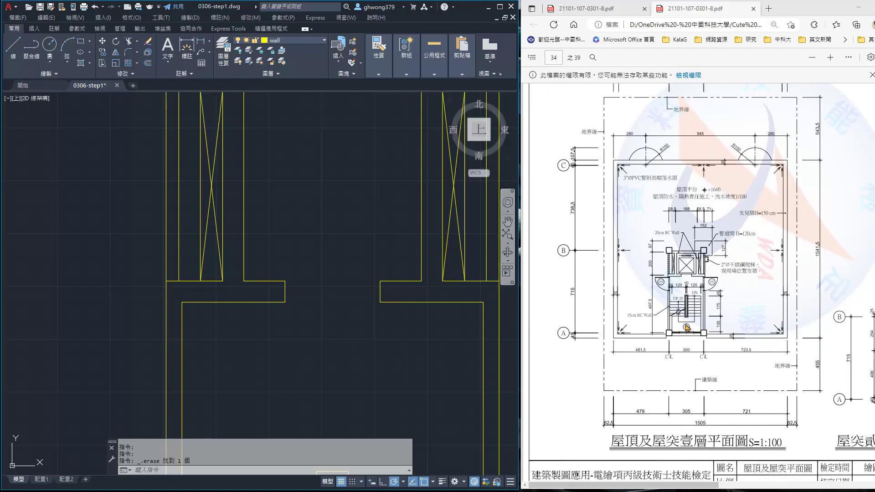
scroll(687, 328, "up", 2, "ctrl")
scroll(687, 327, "up", 2, "ctrl")
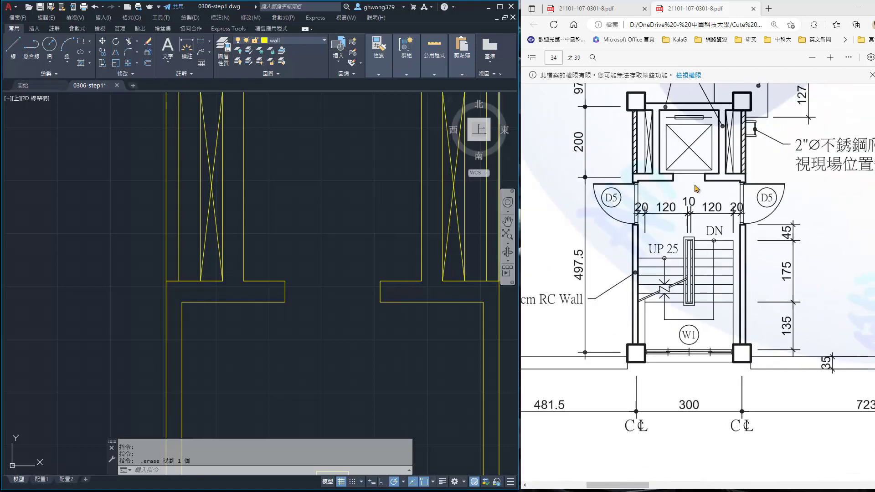
scroll(696, 191, "up", 2, "ctrl")
scroll(694, 189, "up", 2, "ctrl")
scroll(694, 196, "up", 1, "ctrl")
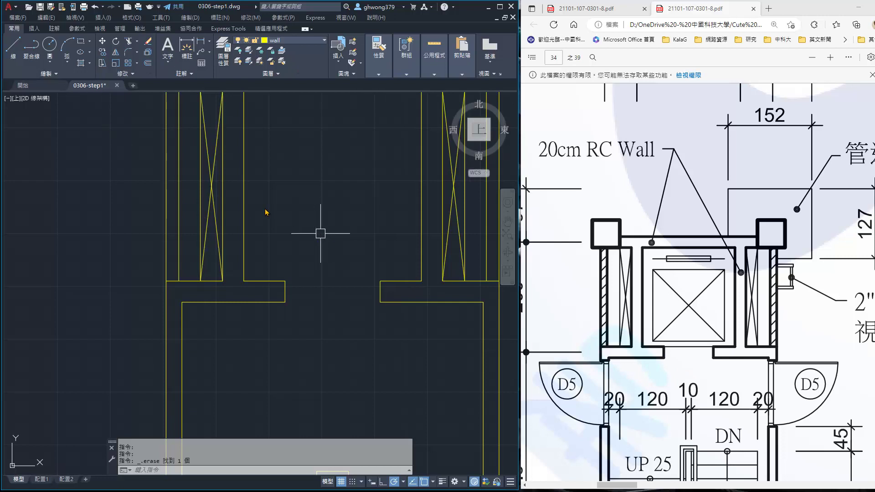
- Draw the elevator car box as a rectangle inside the shaft
left_click(13, 46)
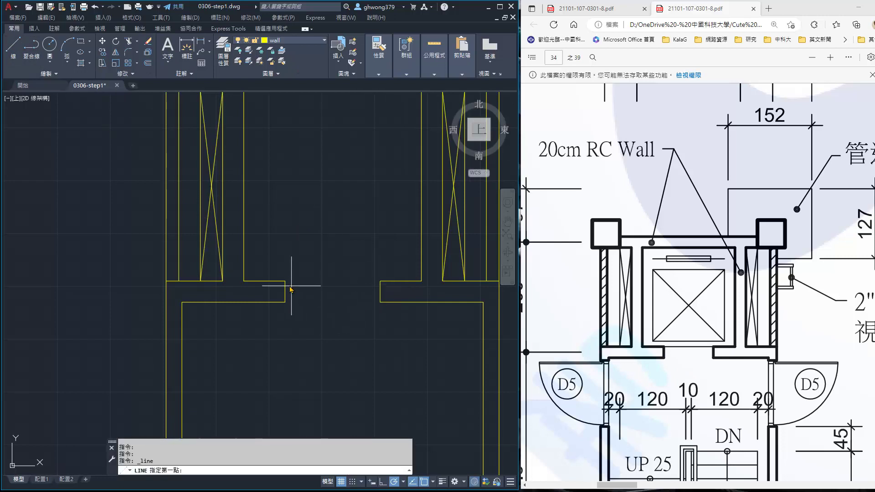
left_click(380, 281)
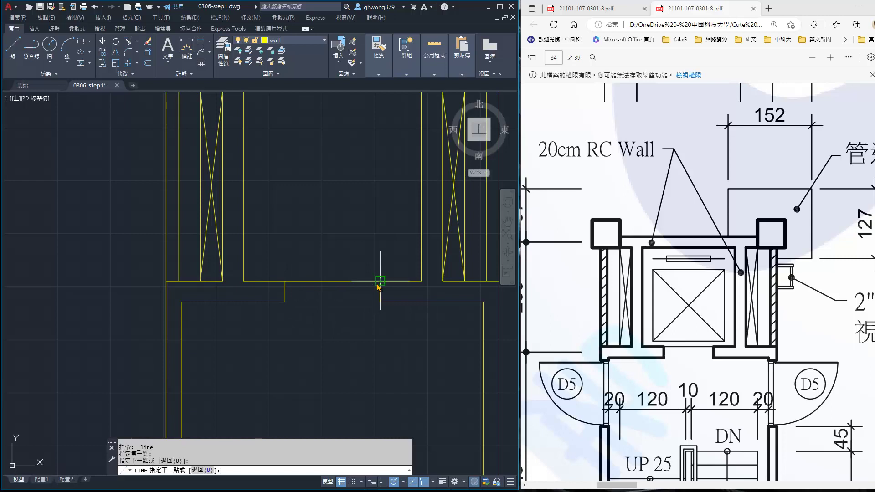
key("Return")
scroll(377, 282, "down", 2)
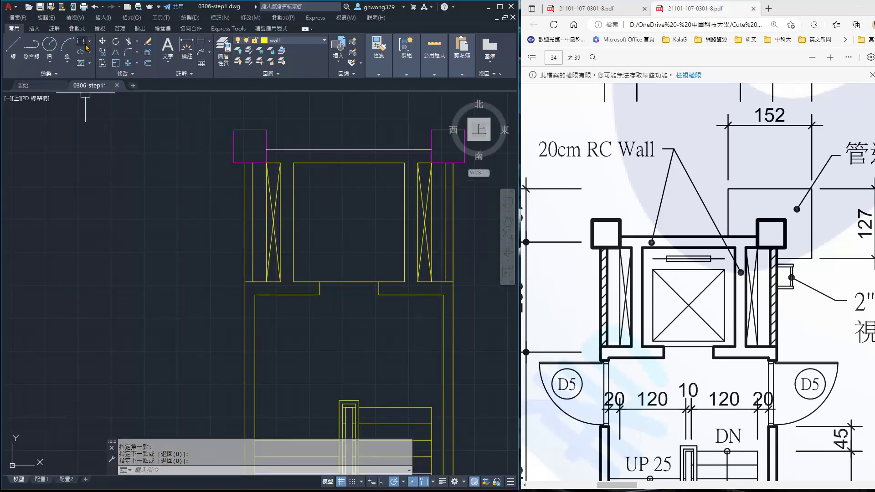
left_click(83, 41)
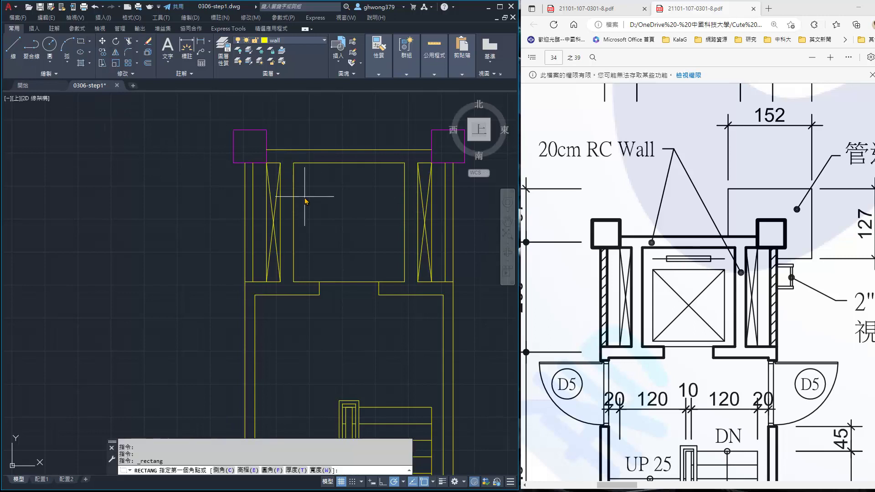
left_click(309, 275)
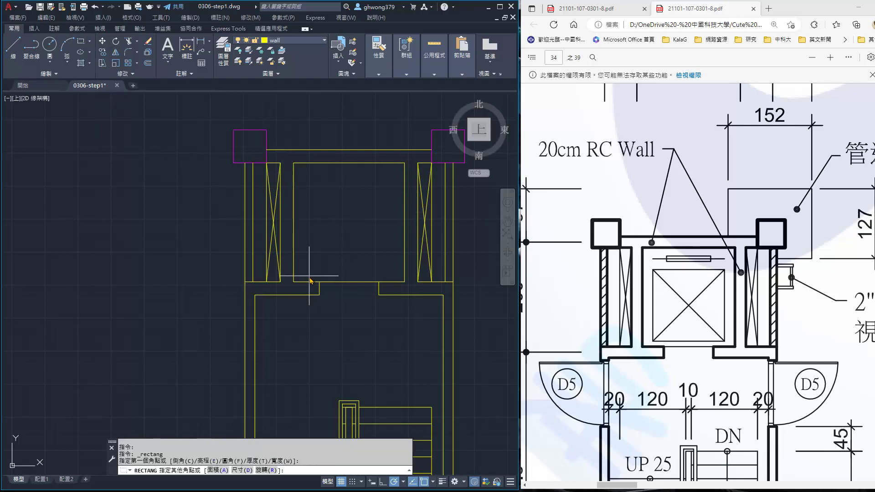
left_click(389, 195)
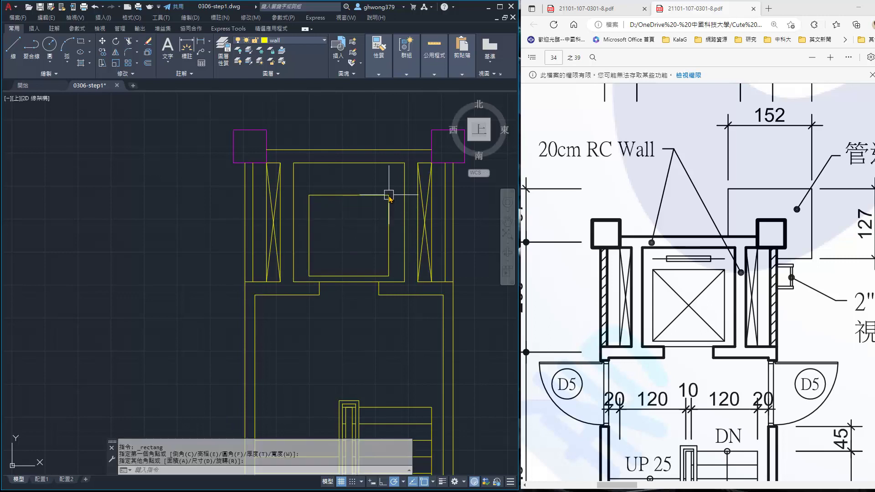
- Add a slim rectangle above the car box with a horizontal line through it
key("Return")
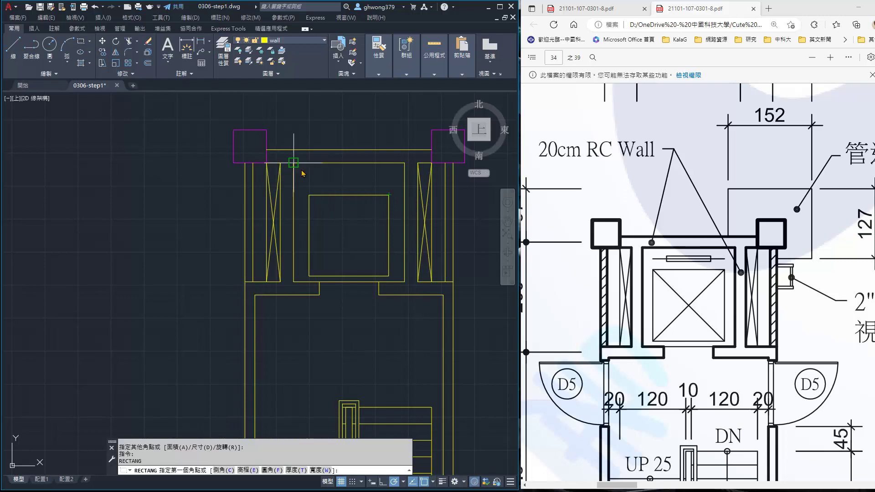
scroll(309, 171, "up", 2)
left_click(325, 174)
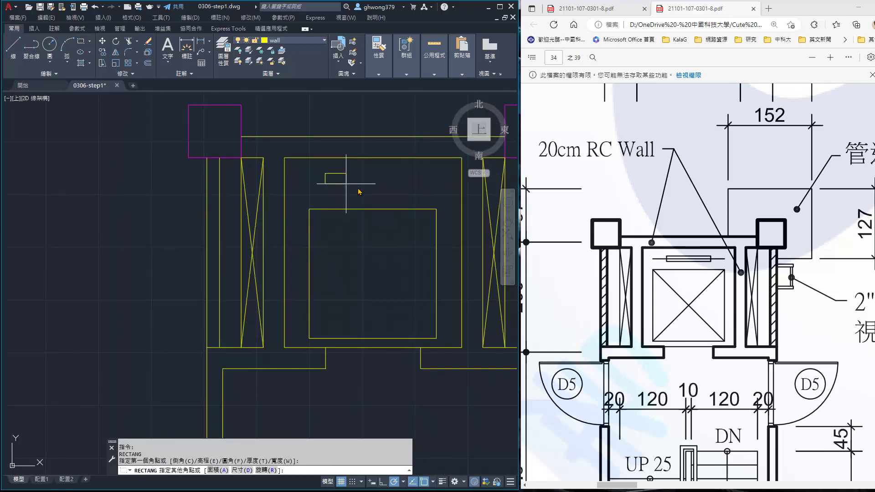
left_click(424, 197)
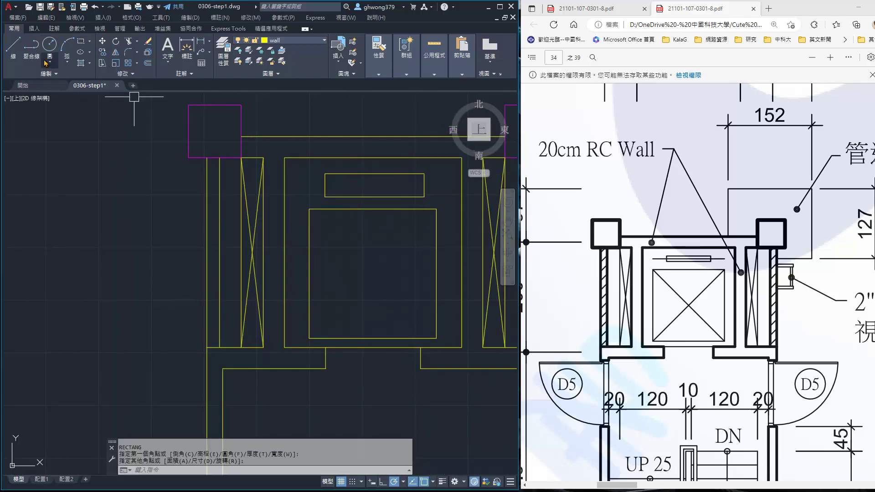
left_click(12, 45)
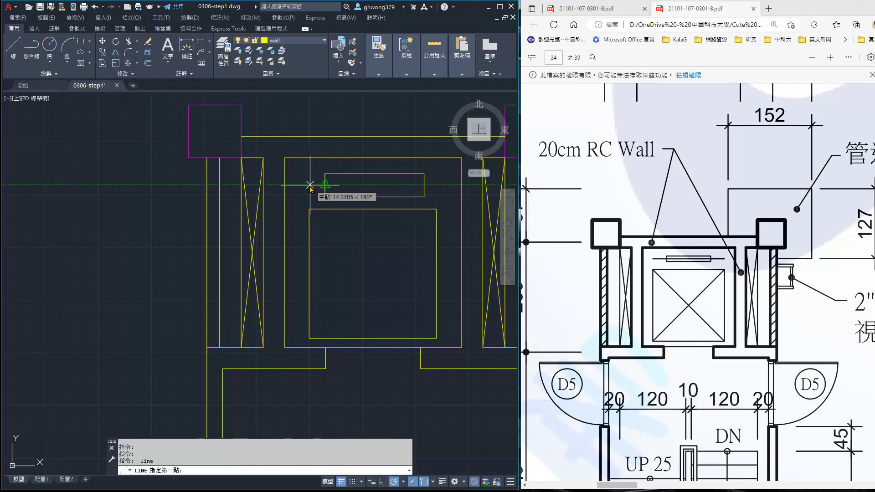
left_click(309, 185)
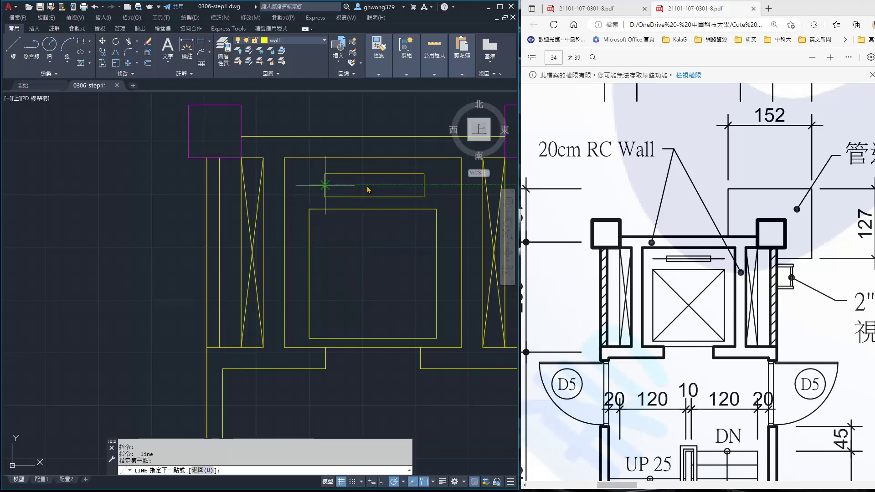
left_click(436, 185)
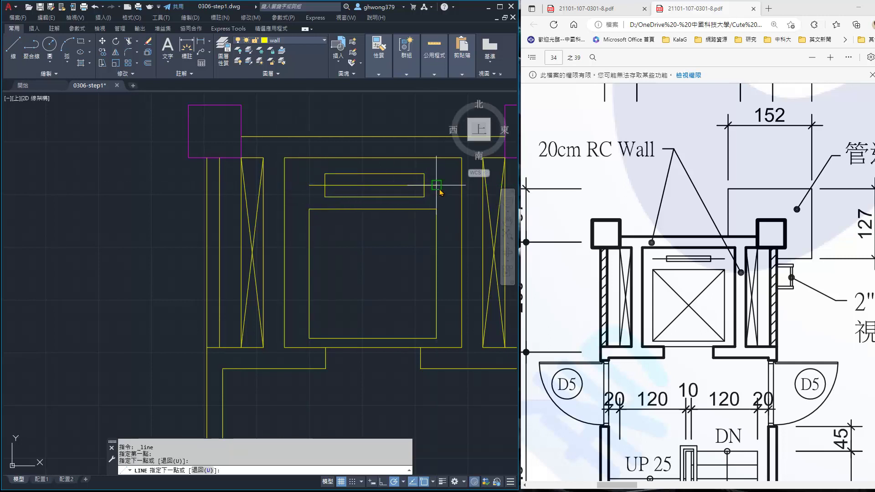
key("Return")
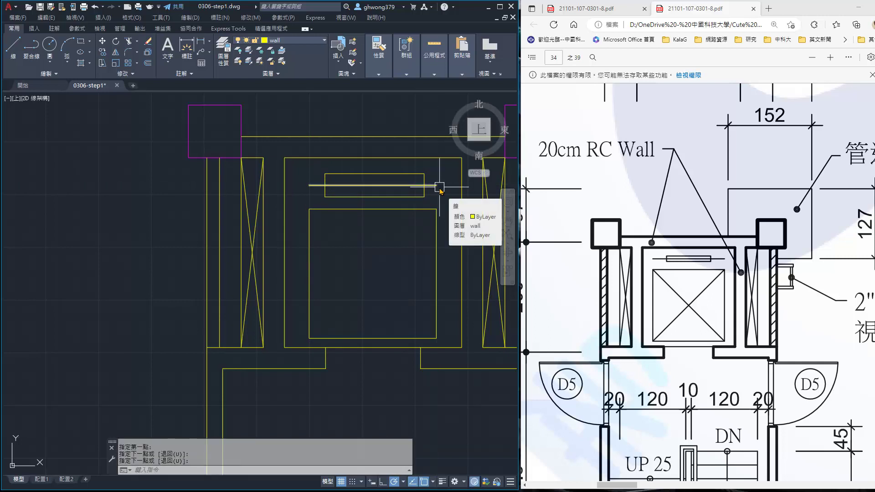
- Draw both corner-to-corner diagonals across the car box to form an X
scroll(348, 255, "down", 2)
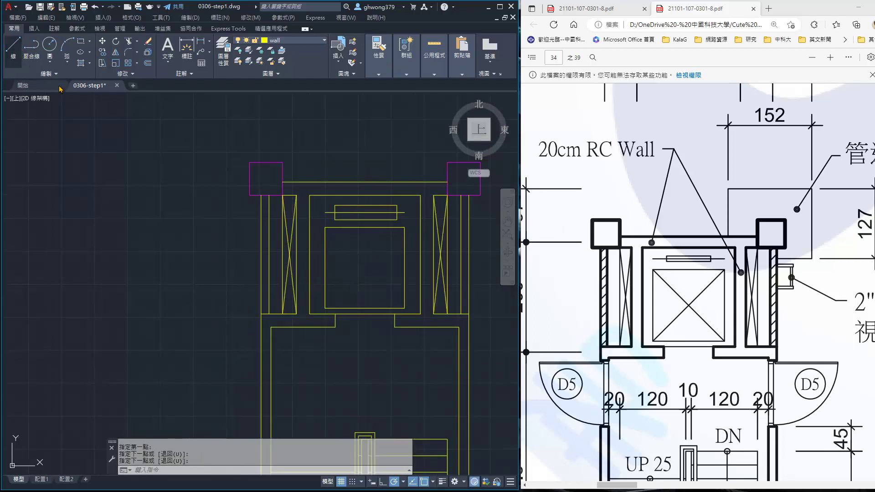
left_click(13, 50)
scroll(356, 237, "up", 2)
left_click(307, 222)
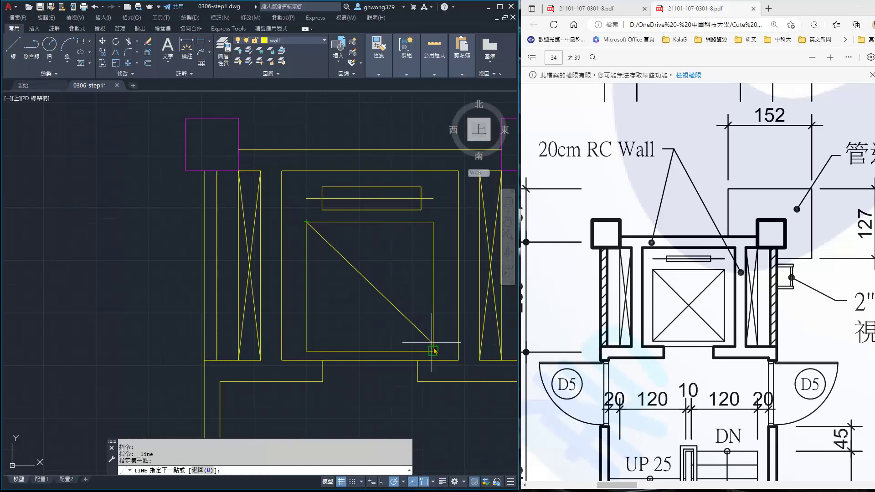
left_click(433, 351)
key("Return")
key("Return")
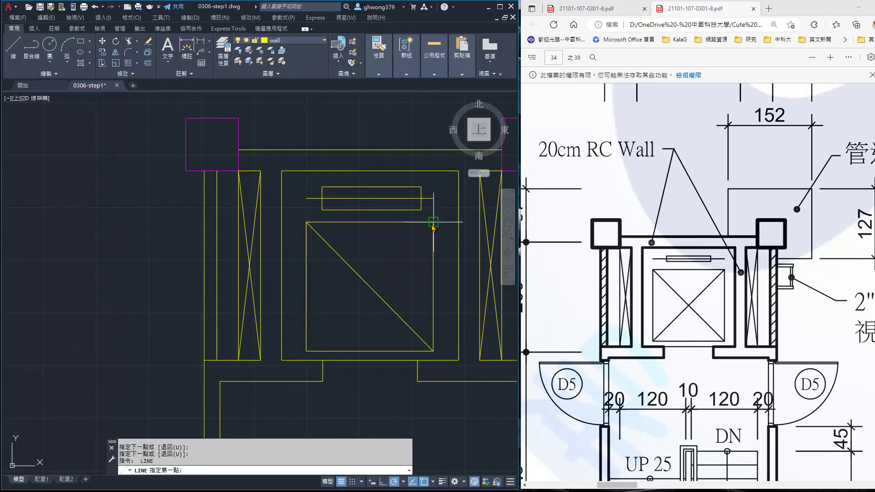
left_click(433, 221)
left_click(307, 351)
key("Return")
- Show the reference's layer table, recentre the roof plan, and open Layer Properties
scroll(328, 329, "down", 3)
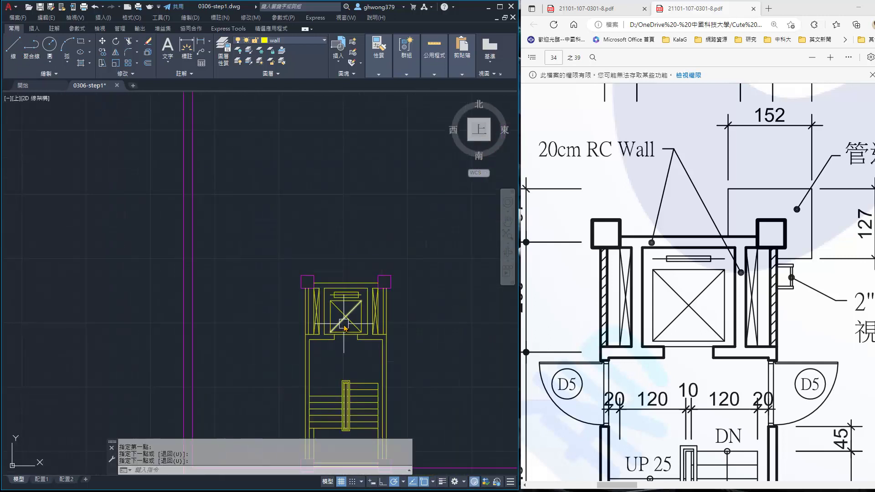
scroll(328, 328, "down", 3)
left_click(593, 10)
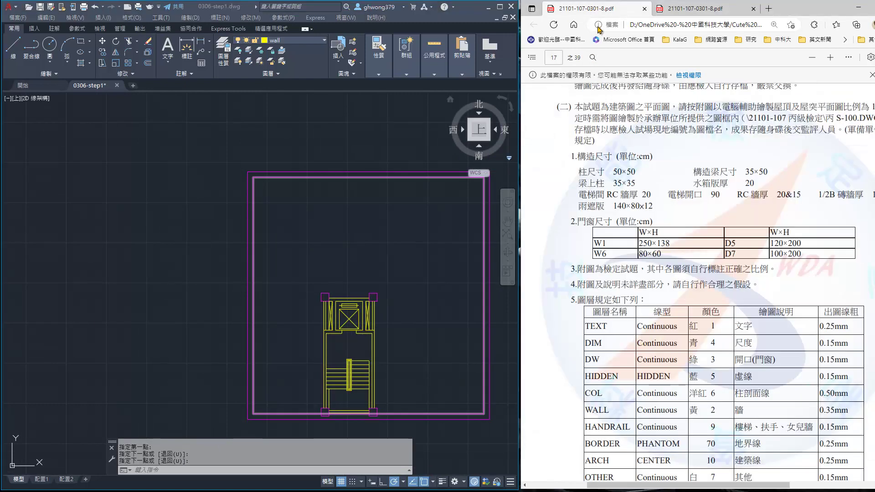
scroll(662, 226, "down", 3)
scroll(662, 226, "down", 1)
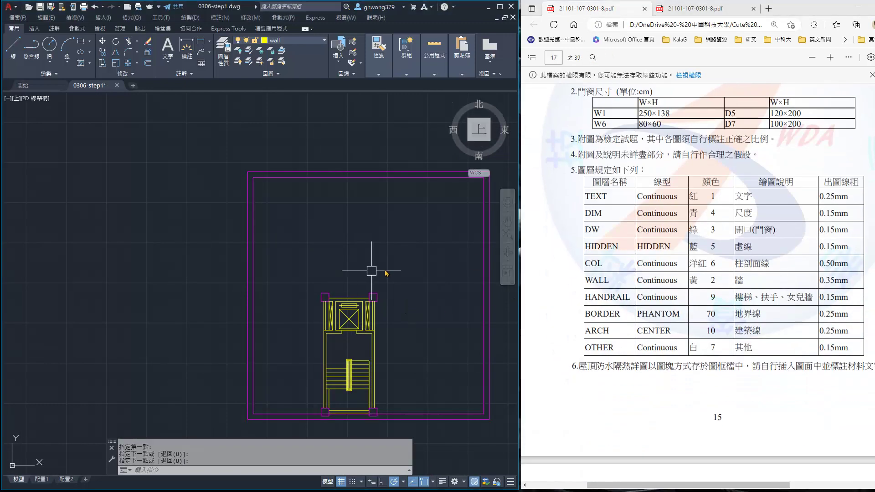
middle_click_drag(400, 273, 317, 240)
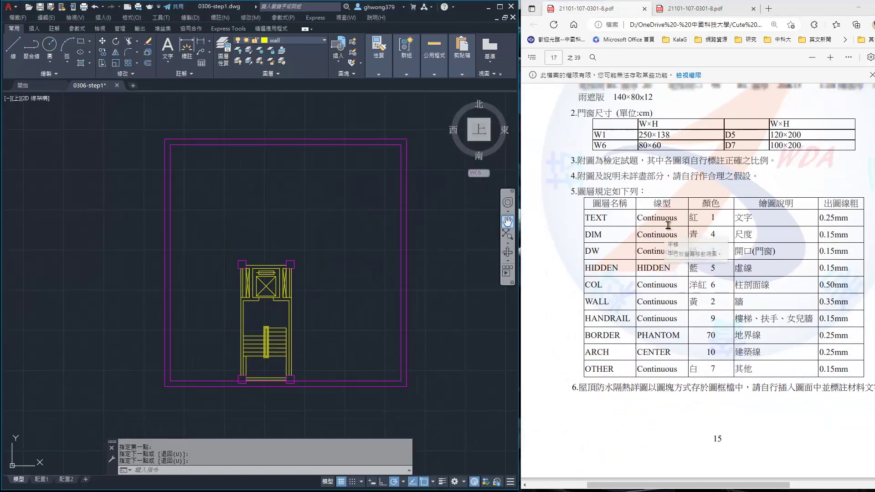
scroll(642, 216, "up", 1)
scroll(642, 216, "up", 2)
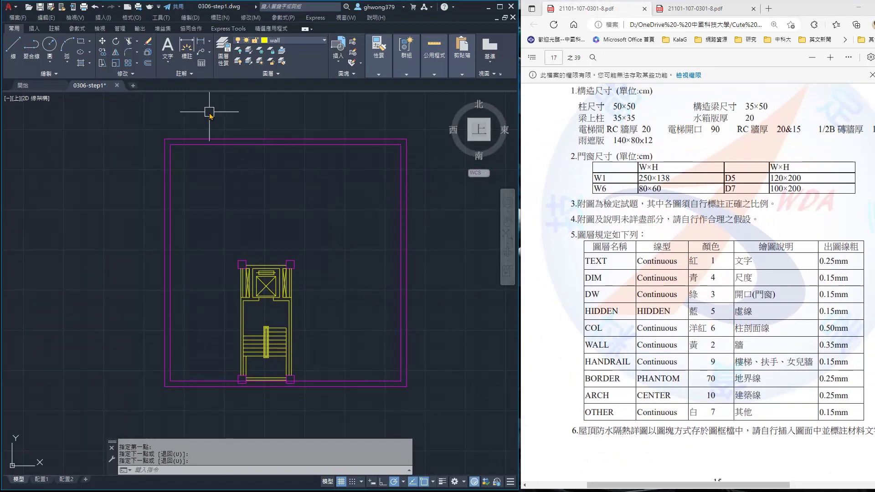
left_click(223, 51)
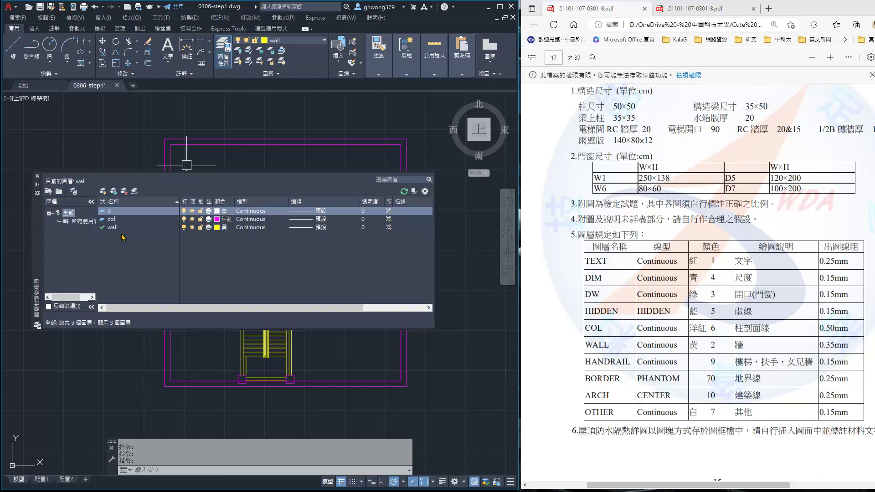
- Create a new layer named hidden with colour 5 (blue)
left_click(103, 192)
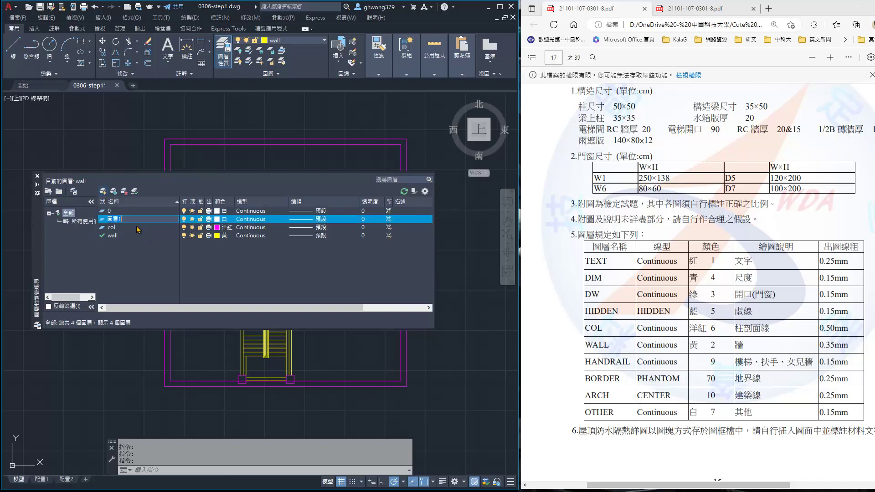
type("ㄉㄛ")
type("dden")
key("Return")
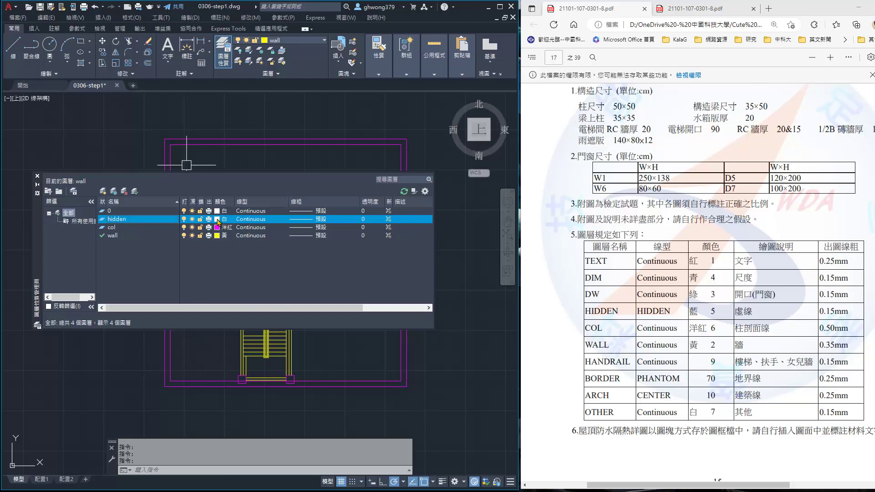
left_click(218, 219)
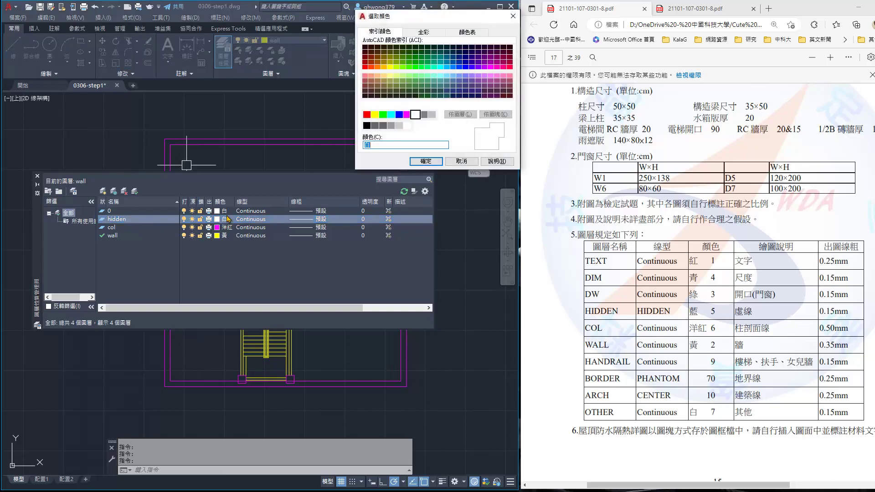
type("5")
left_click(419, 163)
- Load the HIDDEN linetype and assign it to the hidden layer
left_click(252, 220)
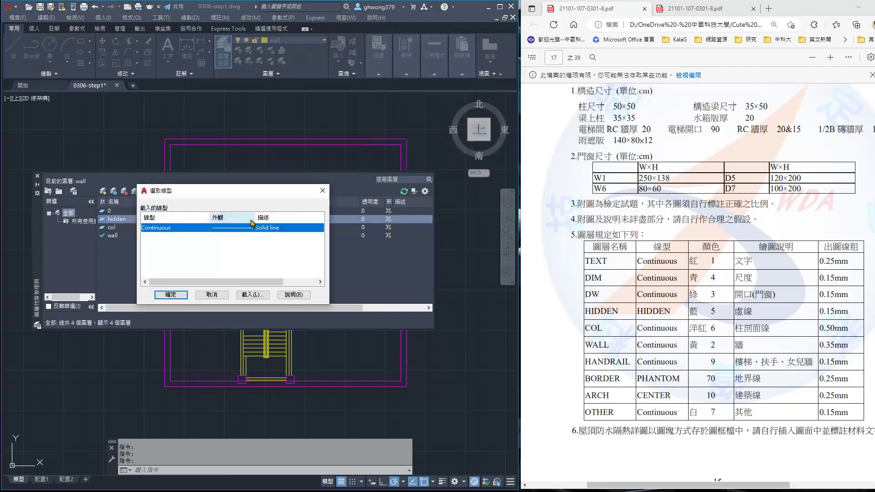
left_click_drag(253, 191, 366, 191)
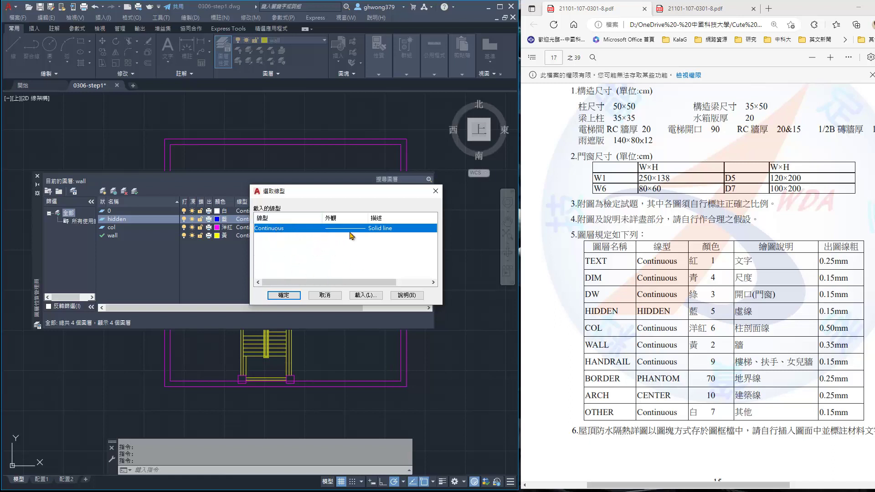
left_click(372, 297)
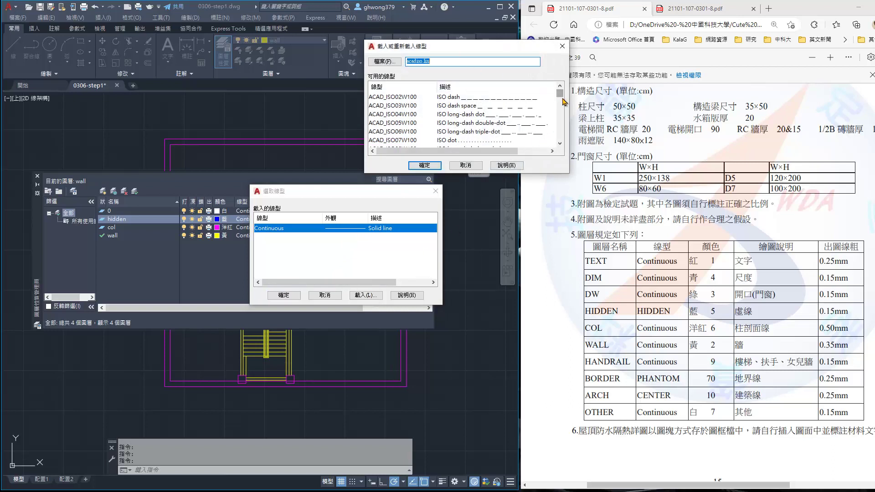
scroll(455, 118, "down", 10)
scroll(426, 129, "down", 2)
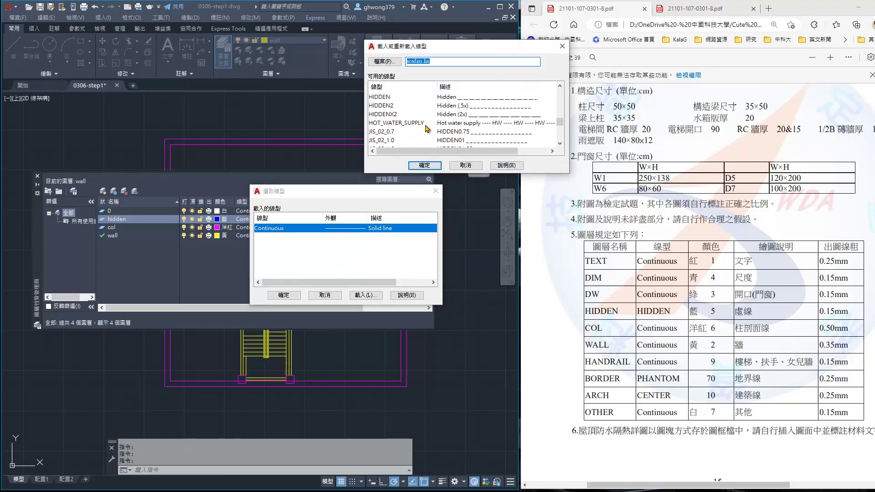
left_click(380, 97)
left_click(424, 165)
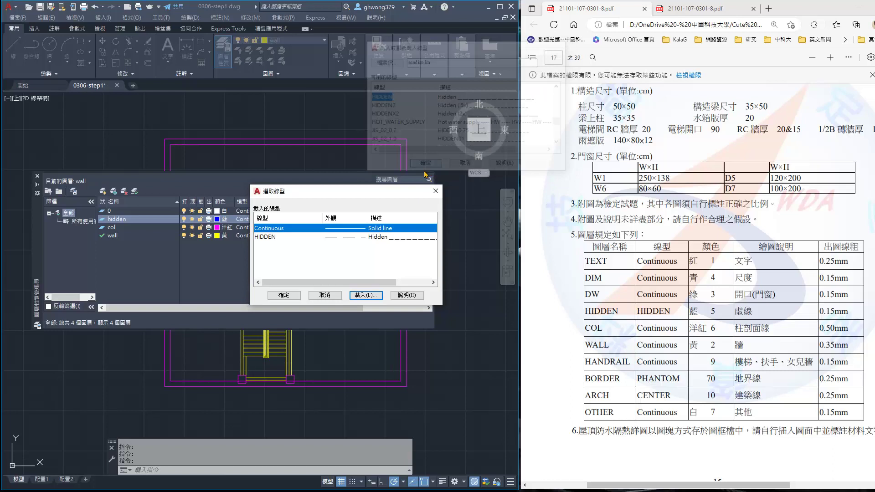
left_click(269, 237)
left_click(290, 295)
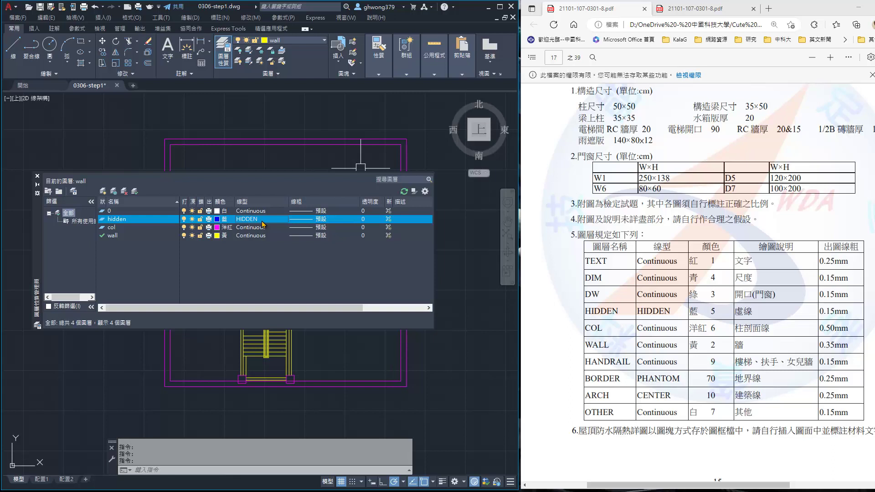
- Create a handrail layer with colour 9
left_click(105, 192)
type("han")
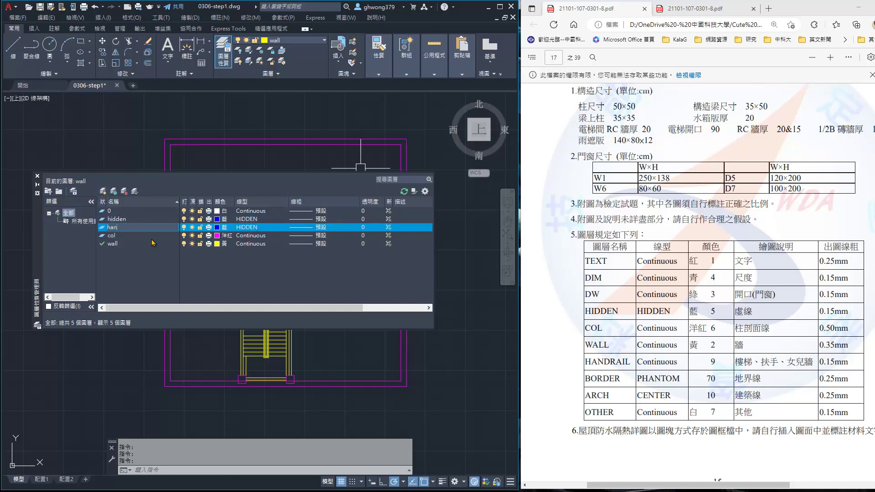
type("drai")
type("l")
key("Return")
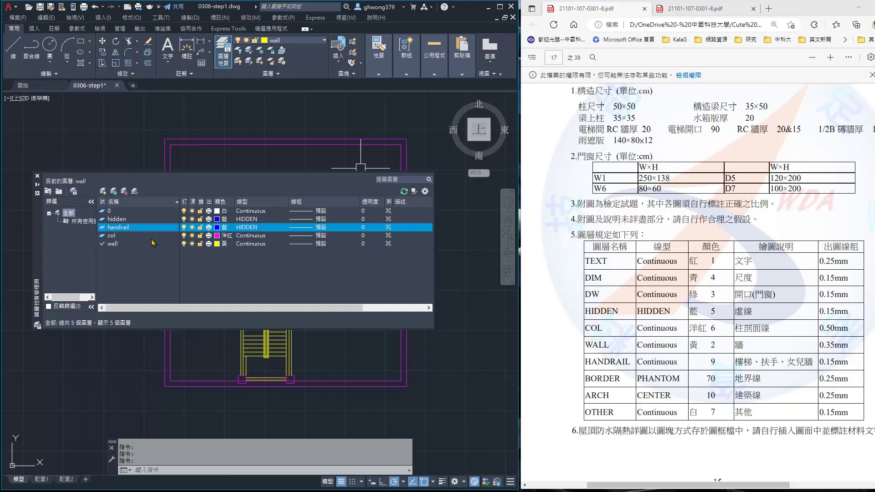
left_click(217, 227)
type("9")
key("Return")
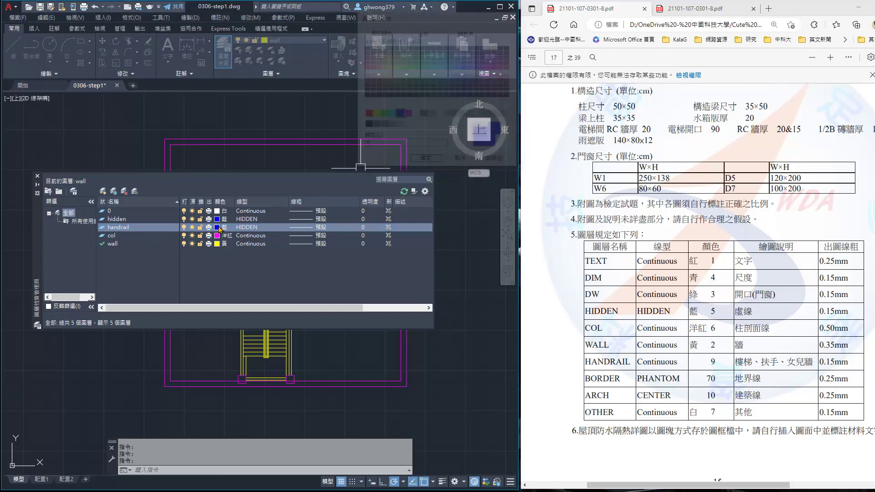
- Create a border layer using the loaded PHANTOM linetype and colour 70
left_click(103, 191)
type("border")
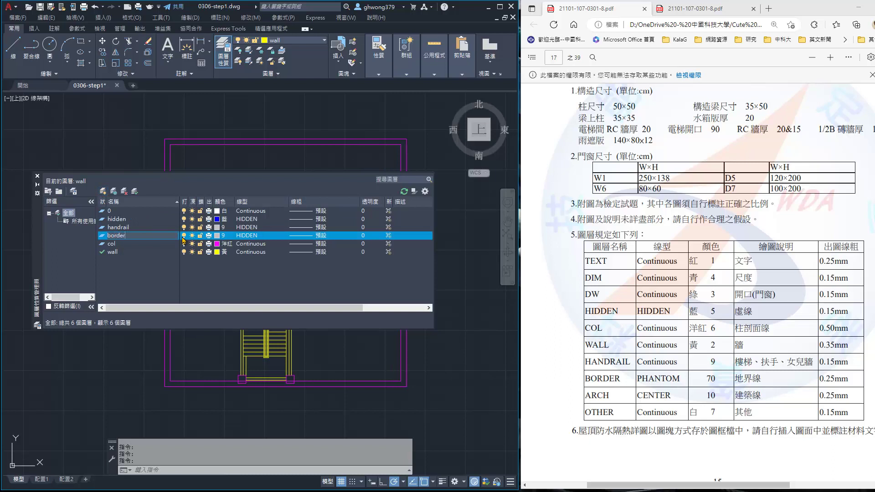
key("Return")
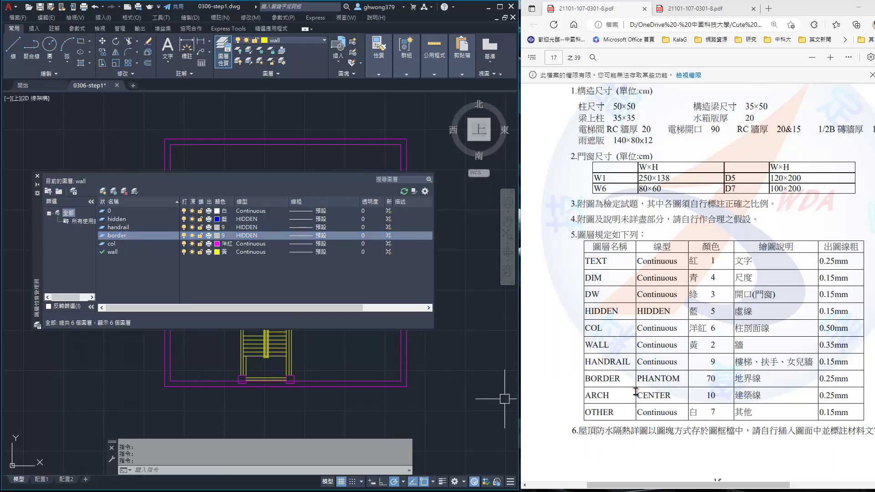
left_click(246, 236)
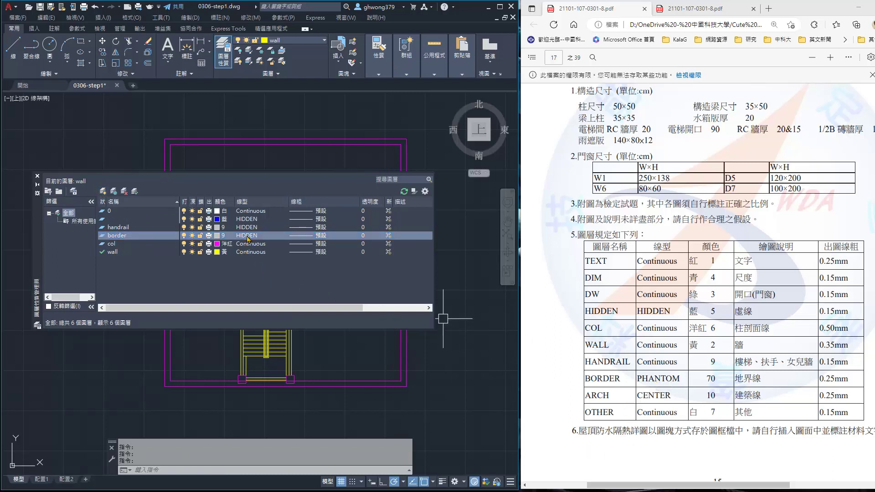
left_click(362, 295)
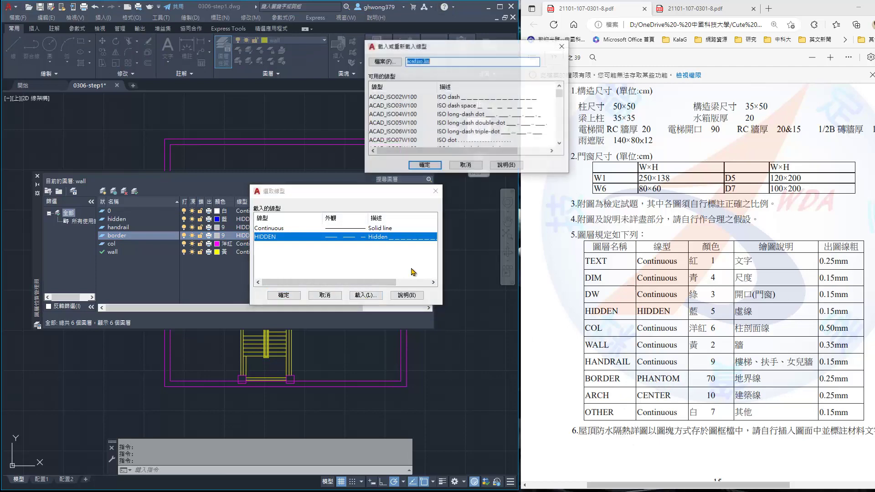
left_click_drag(560, 94, 561, 142)
left_click(383, 106)
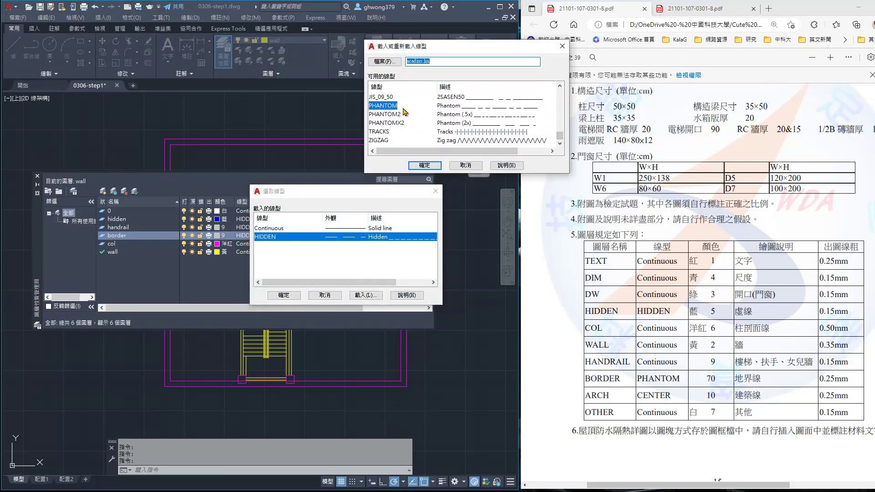
left_click(428, 167)
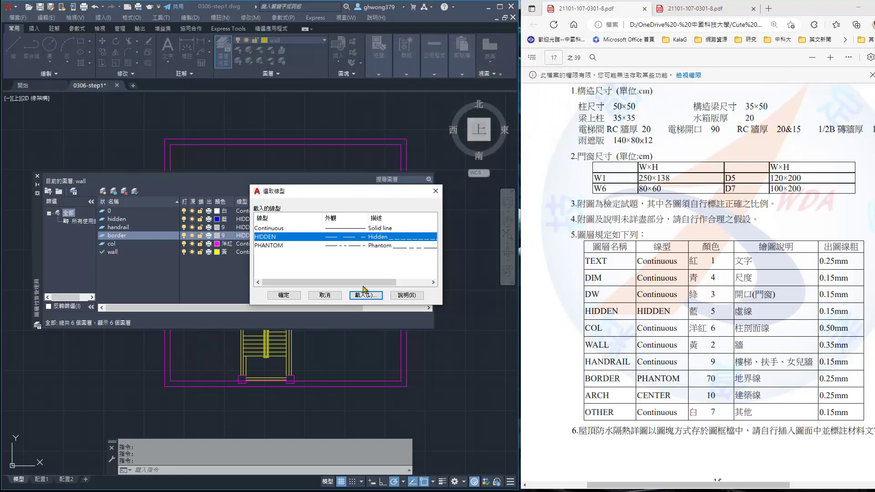
left_click(275, 246)
left_click(284, 295)
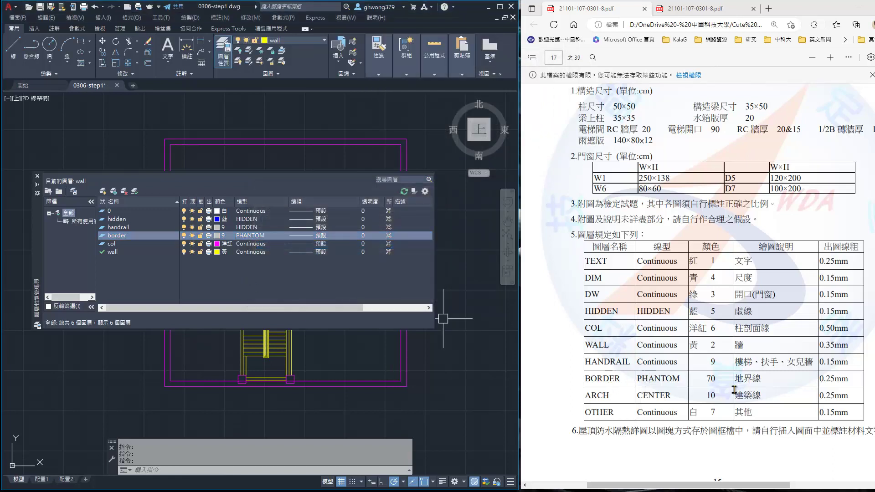
left_click(217, 236)
type("70")
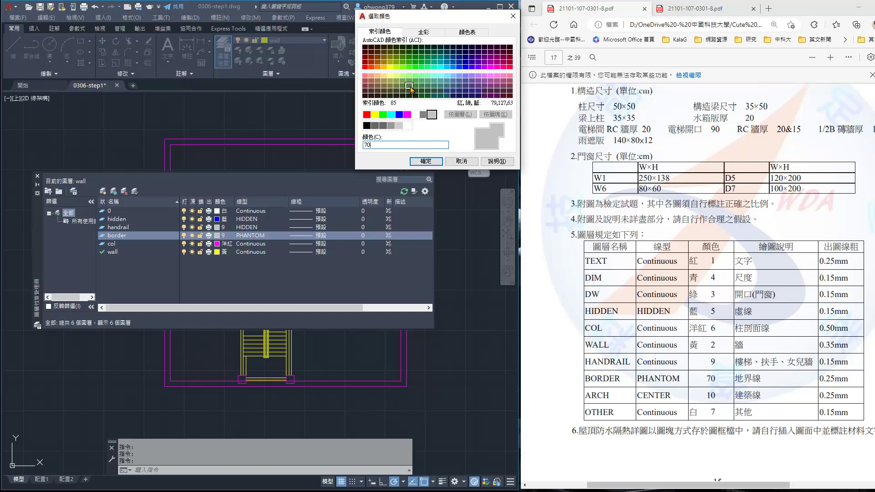
left_click(424, 161)
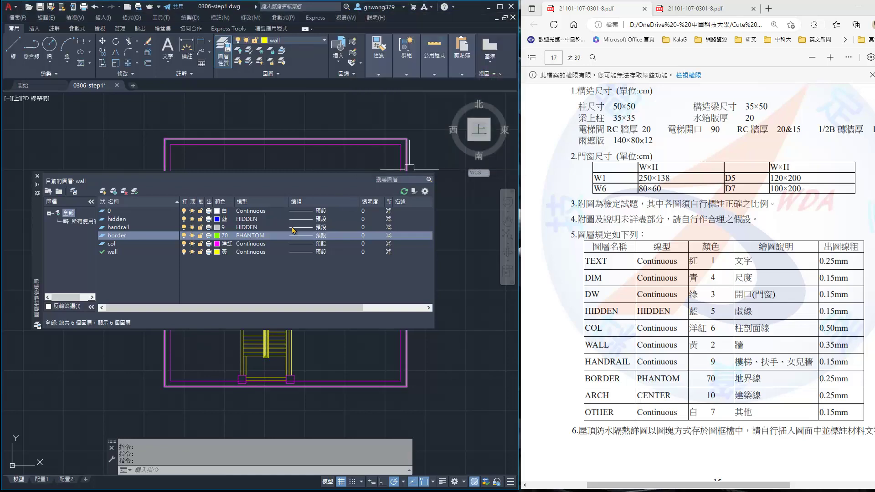
- Create an arch layer with the loaded CENTER linetype and colour 10
left_click(103, 191)
type("arch")
key("Return")
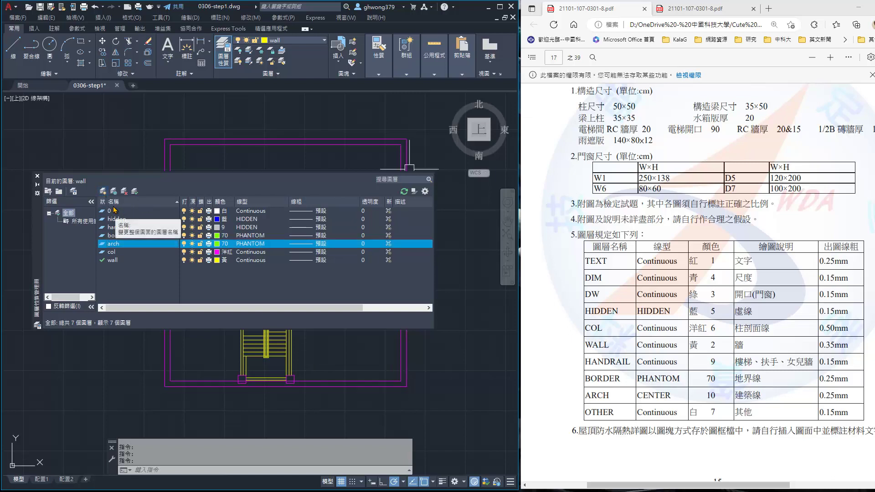
left_click(258, 245)
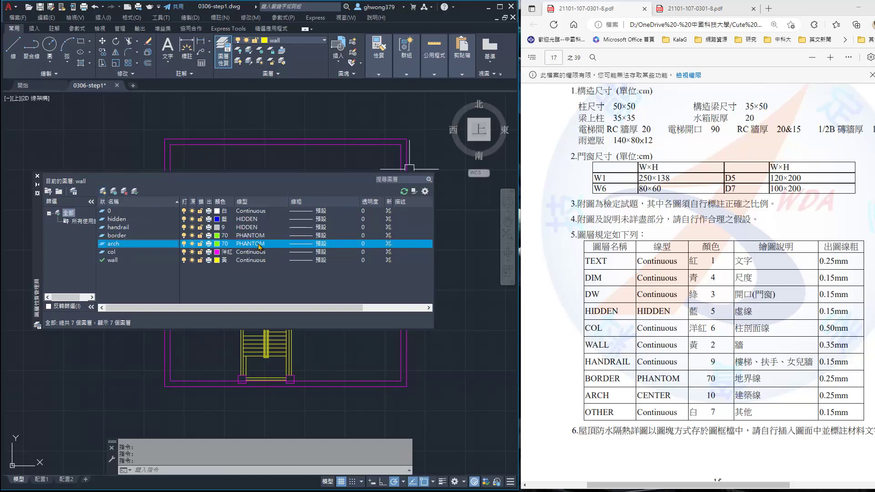
left_click(366, 296)
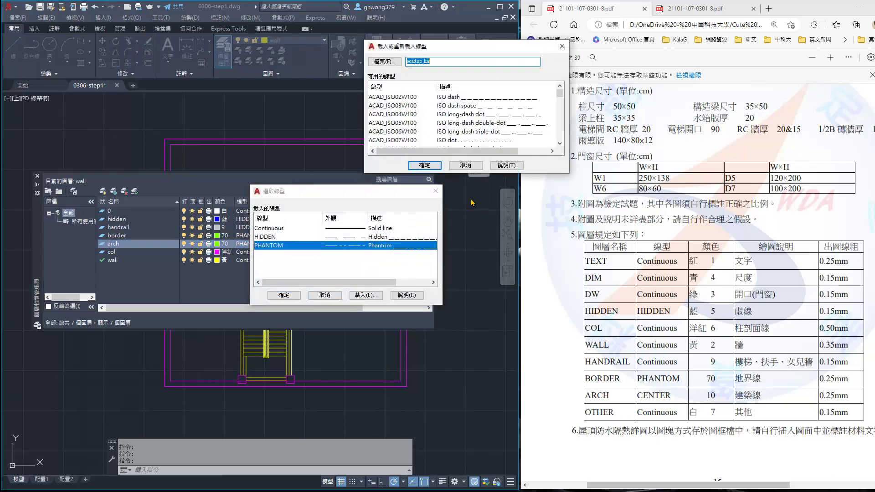
scroll(562, 129, "down", 4)
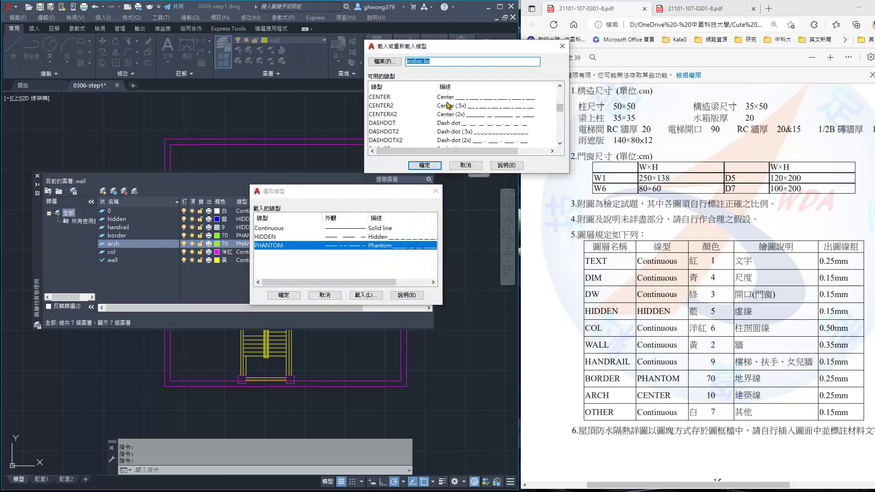
left_click(399, 98)
left_click(425, 165)
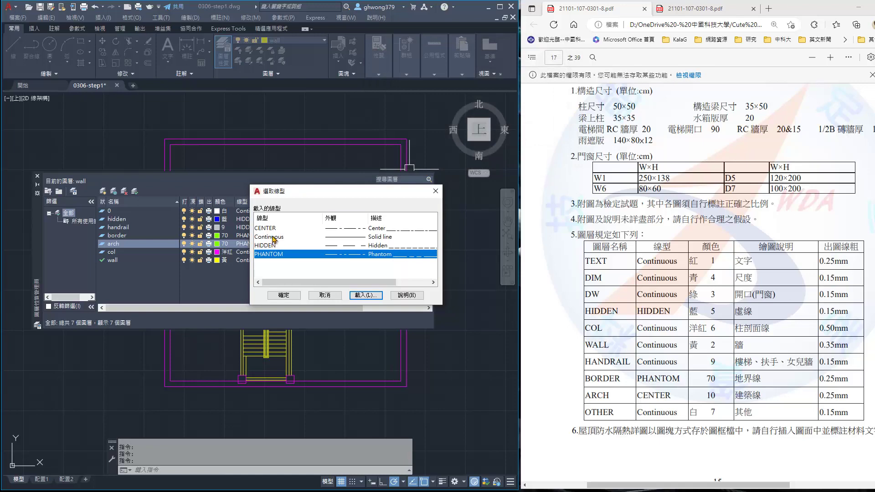
left_click(274, 228)
left_click(283, 295)
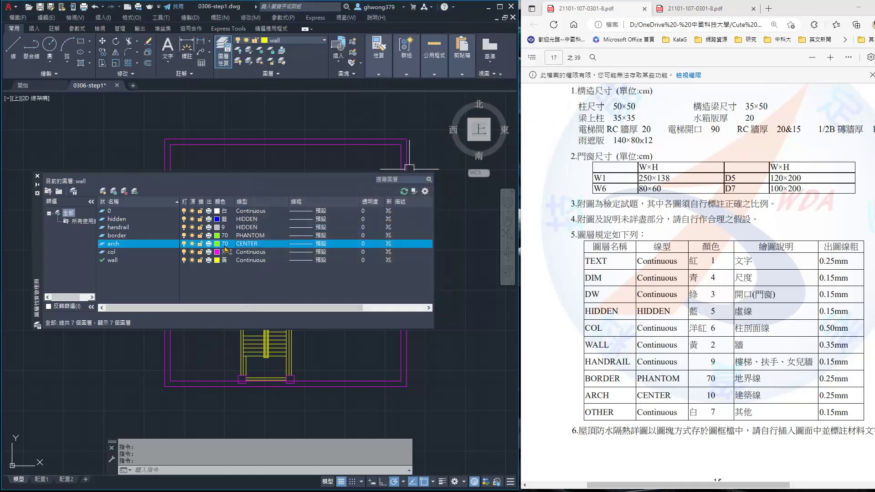
left_click(217, 244)
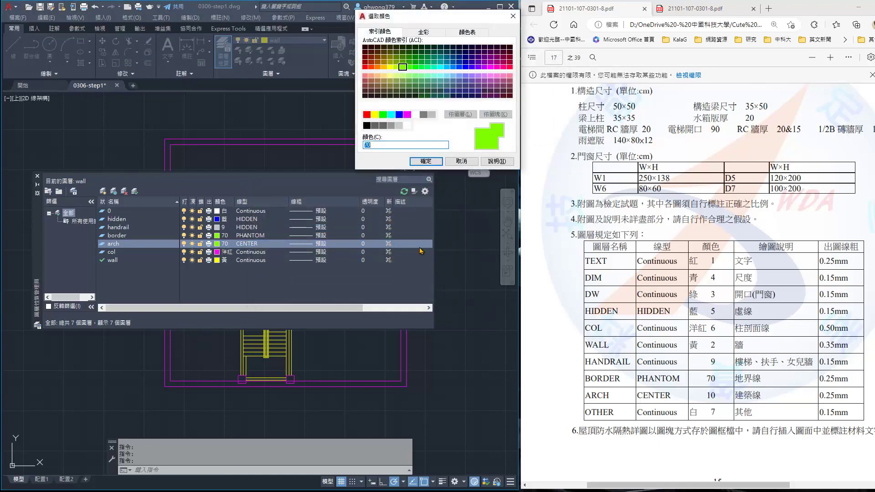
key("Return")
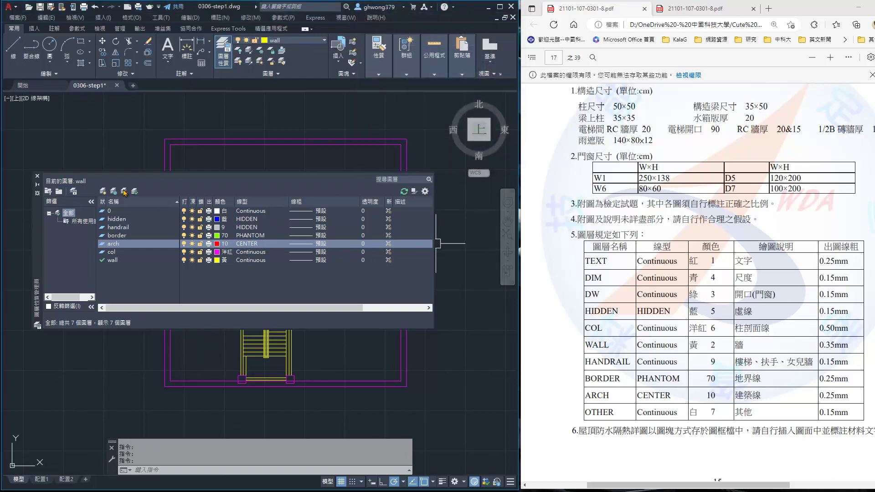
- Create an other layer with white colour 7
key("alt+n")
type("o")
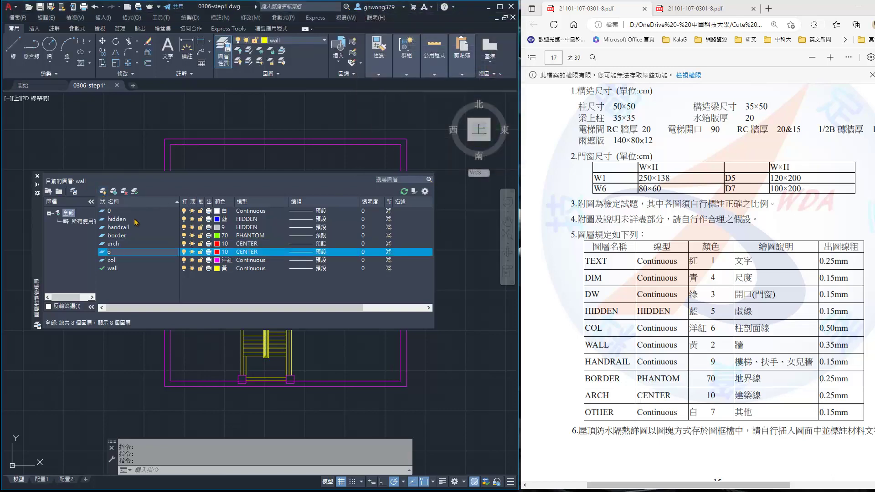
type("ther")
key("Return")
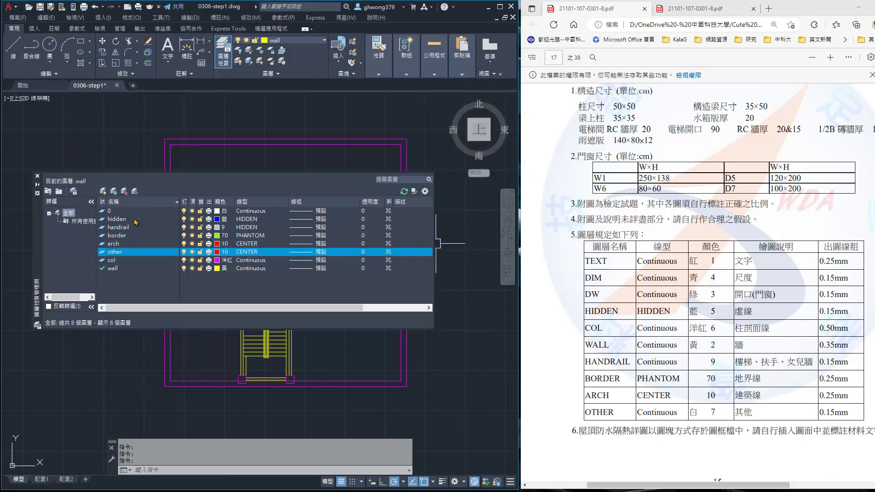
left_click(218, 254)
type("7")
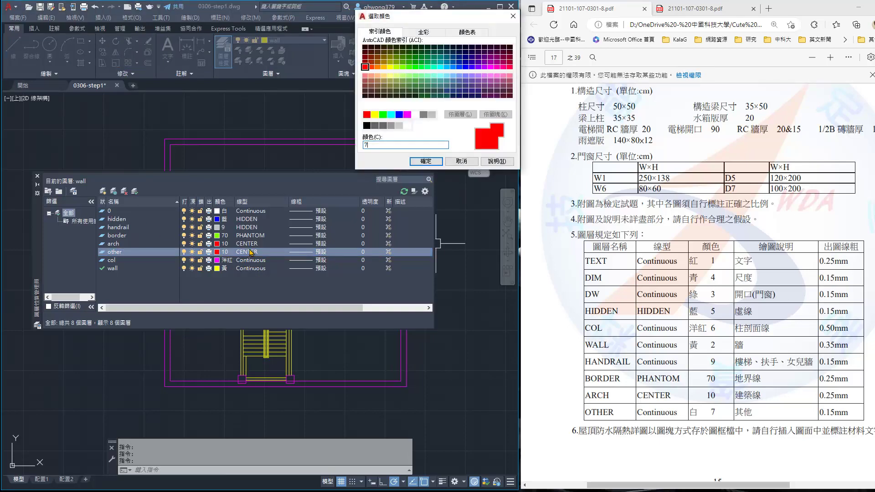
key("Return")
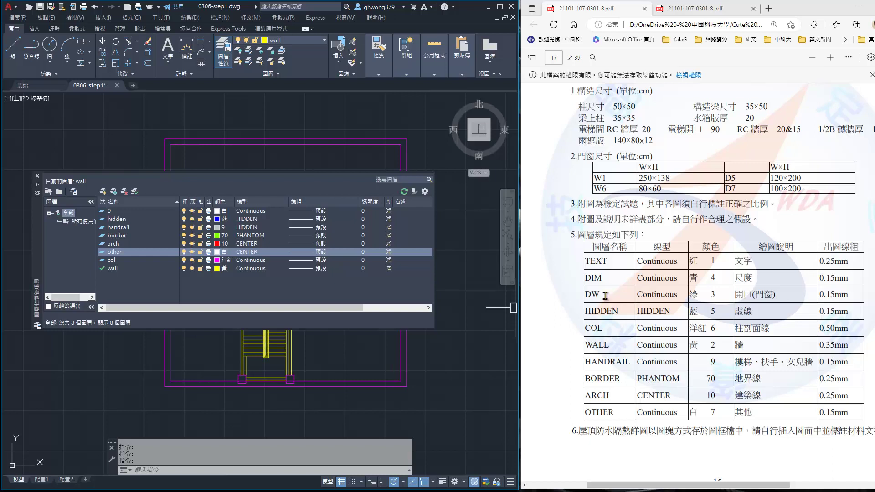
- Create a dw layer coloured green
left_click(108, 192)
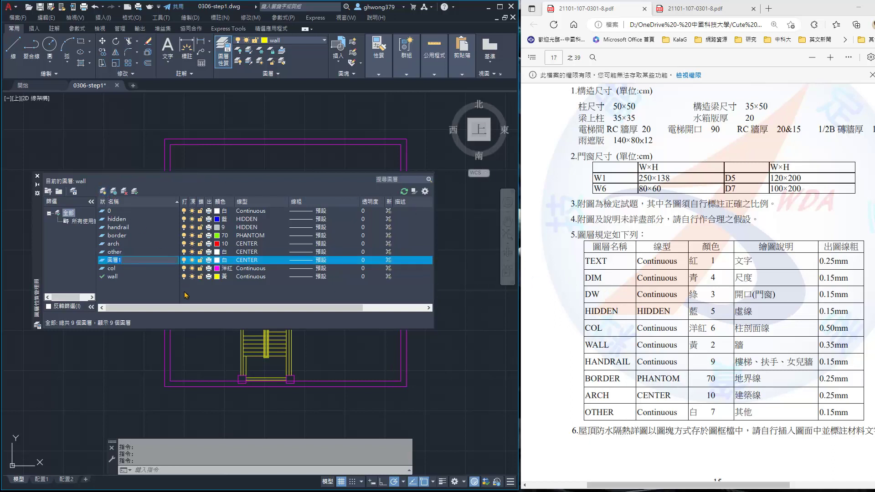
key("BackSpace")
key("BackSpace")
type("dw")
key("Return")
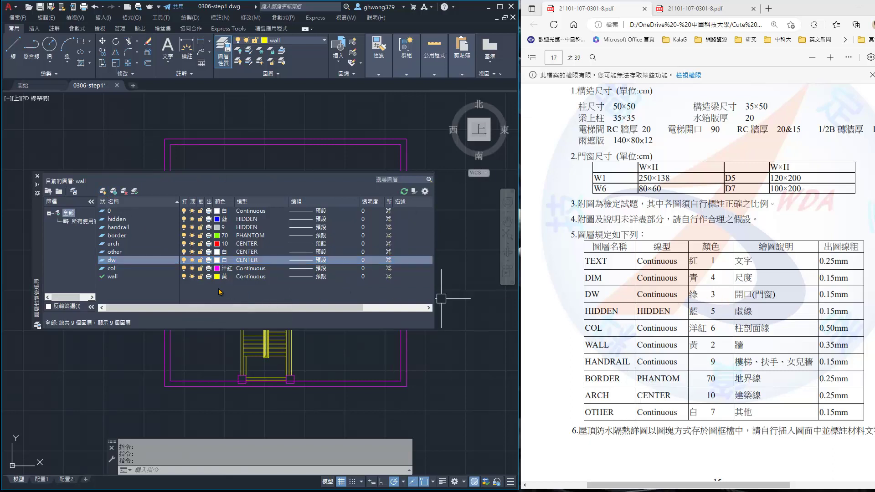
left_click(220, 263)
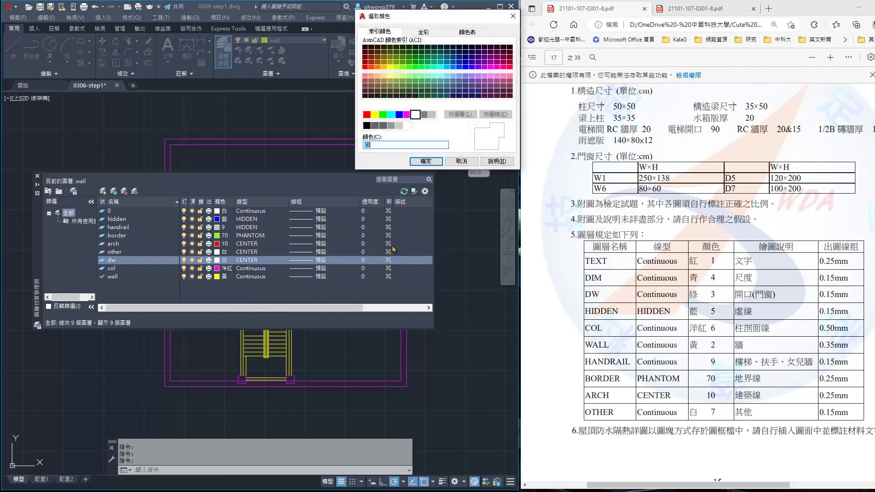
left_click(387, 114)
left_click(426, 164)
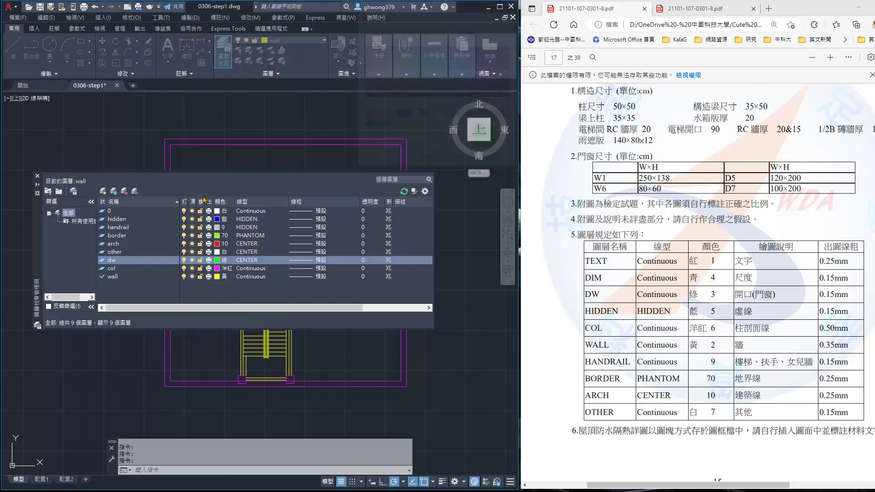
- Create a dim layer with cyan colour 4
left_click(103, 191)
type("dim")
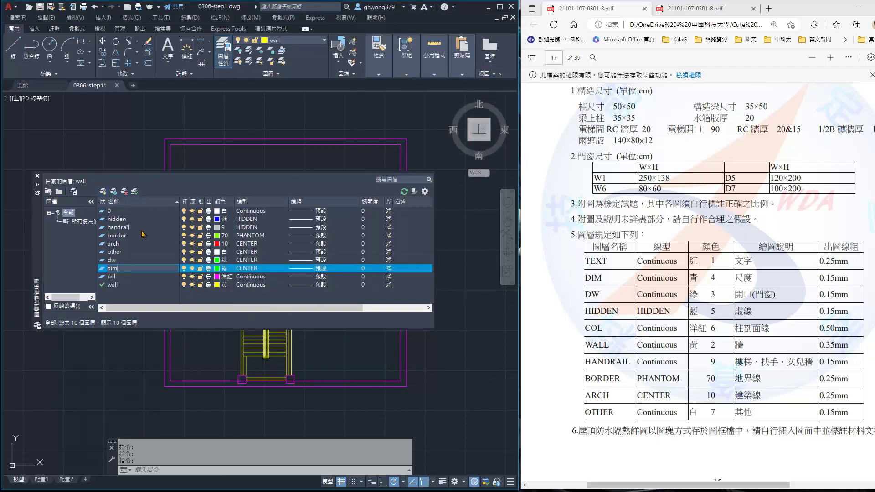
key("Return")
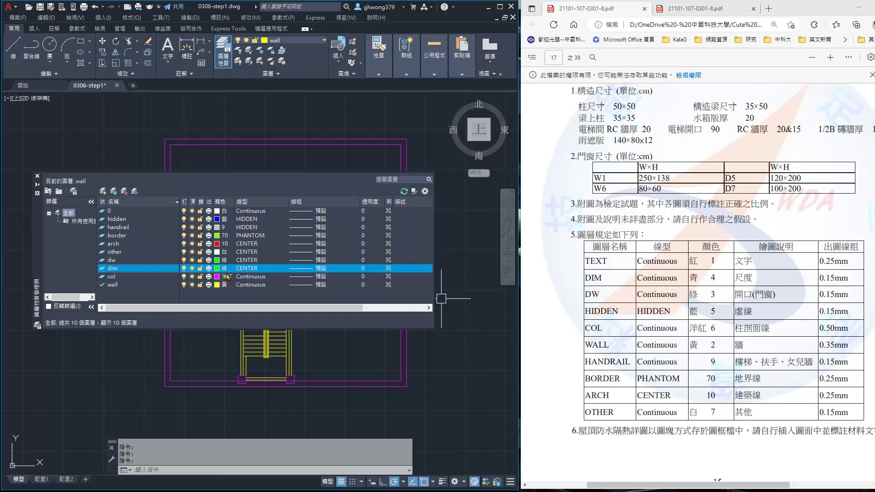
left_click(217, 269)
type("4")
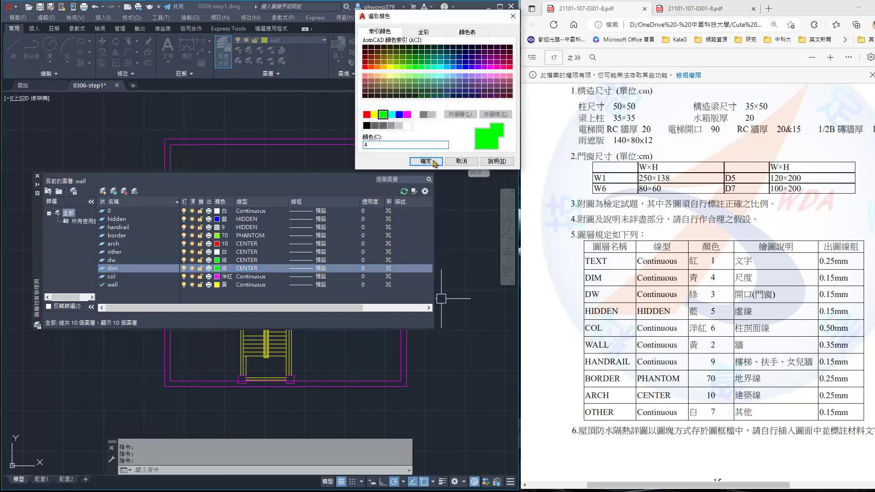
left_click(426, 161)
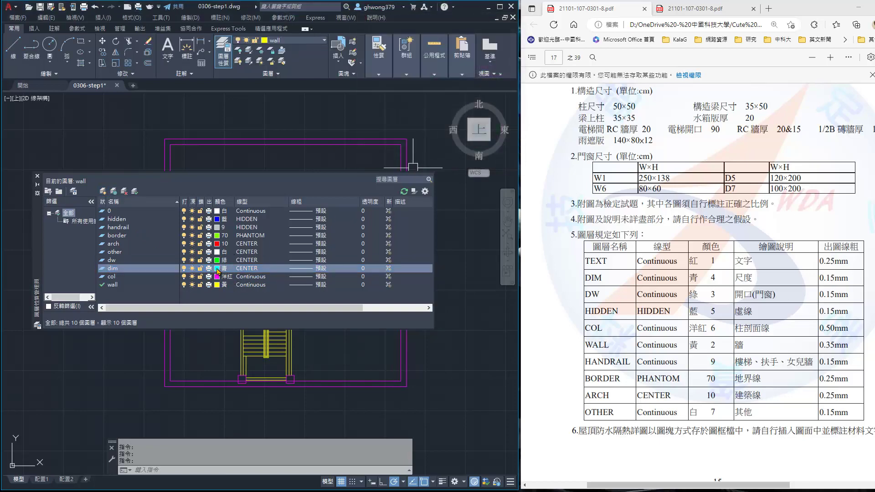
- Create a text layer with red colour 1
left_click(104, 192)
type("text")
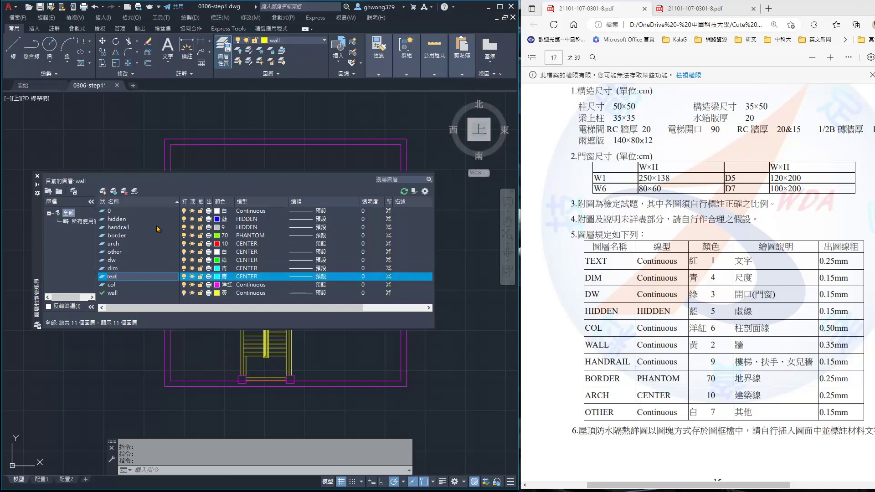
key("Return")
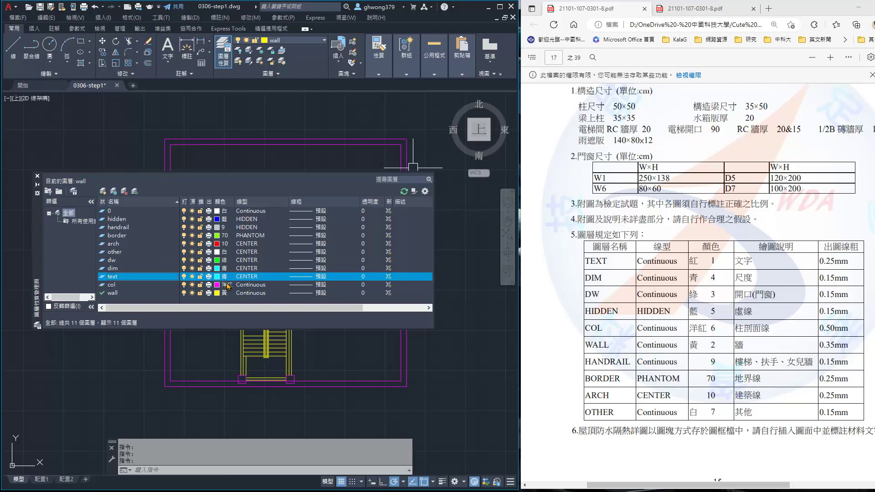
left_click(223, 277)
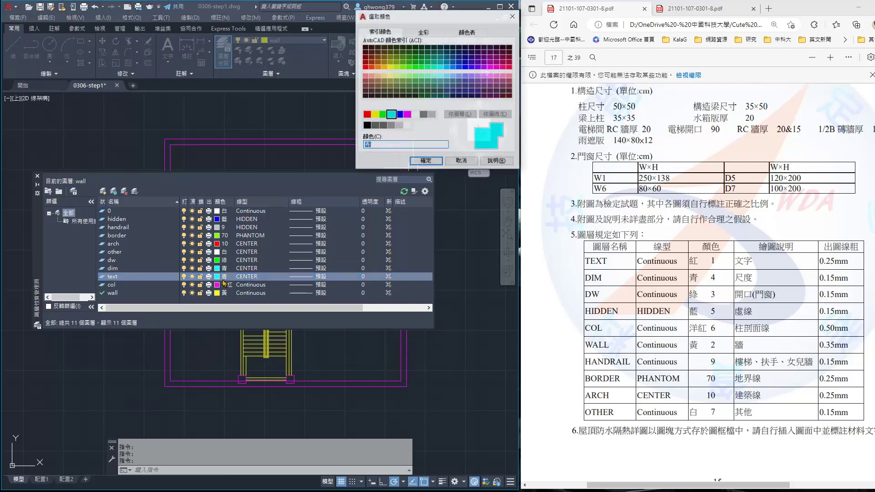
type("1")
left_click(420, 161)
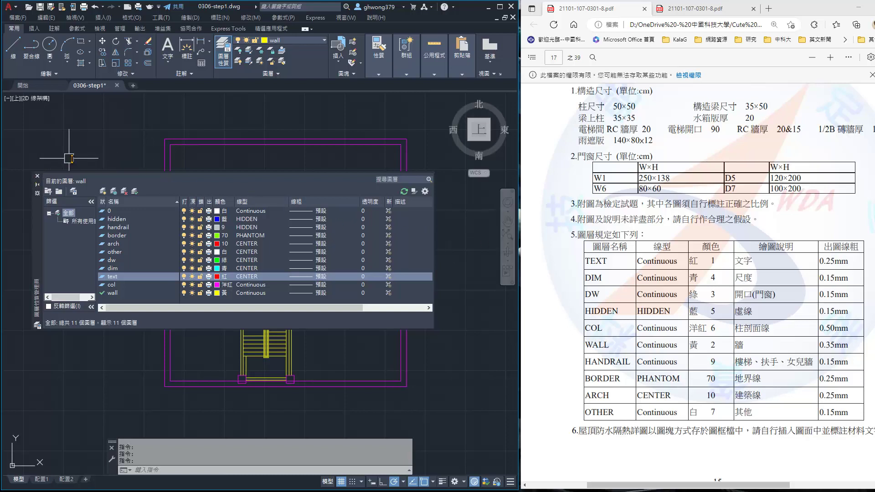
- Move both magenta border rectangles onto the handrail layer
left_click(43, 175)
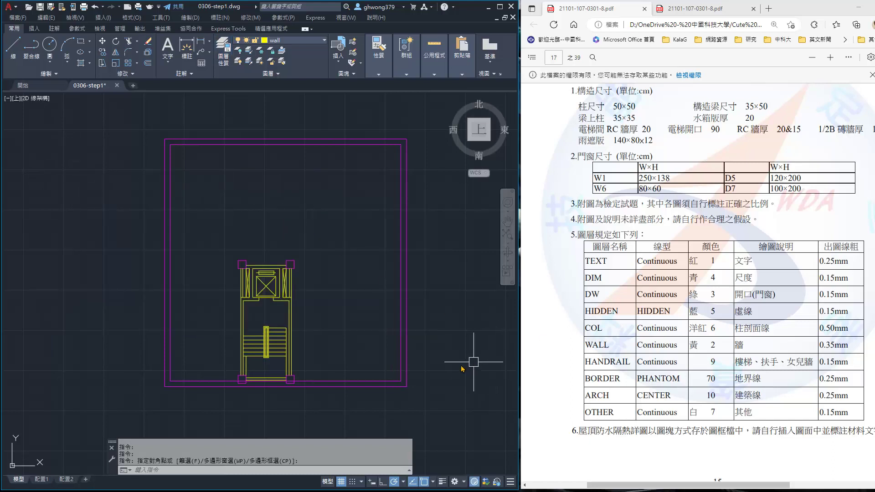
left_click(420, 362)
left_click(397, 374)
left_click(235, 216)
left_click(149, 181)
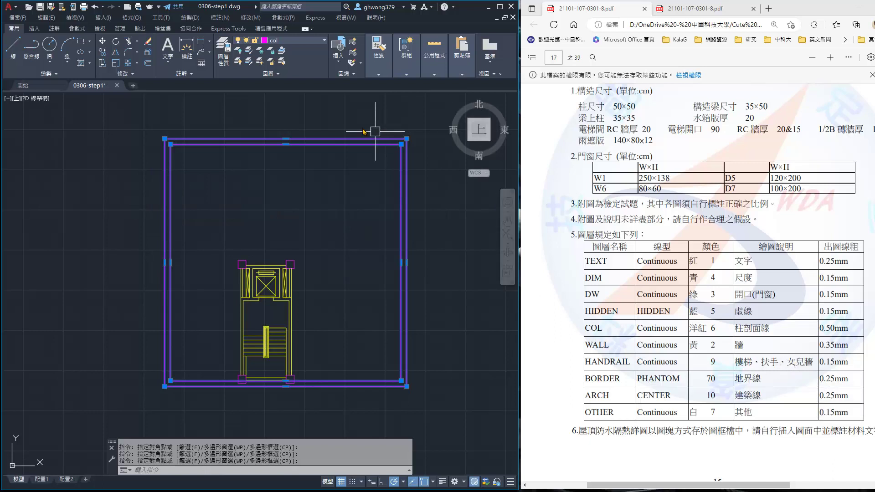
left_click(310, 44)
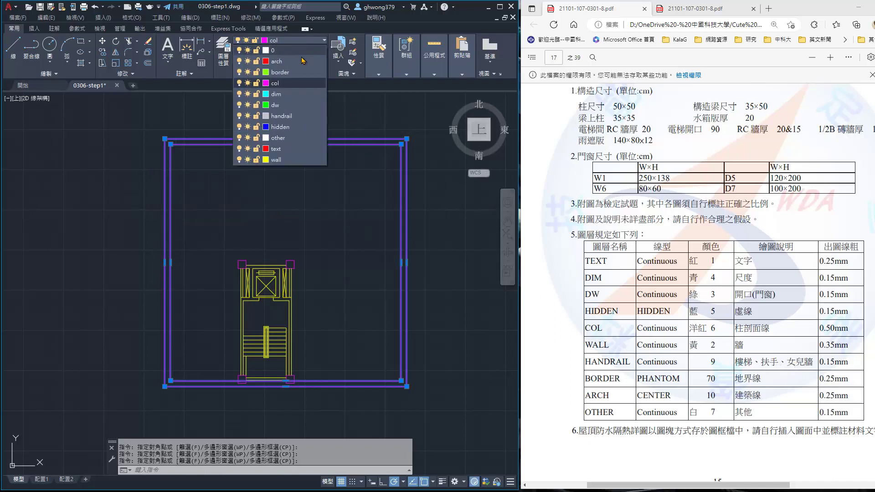
left_click(291, 120)
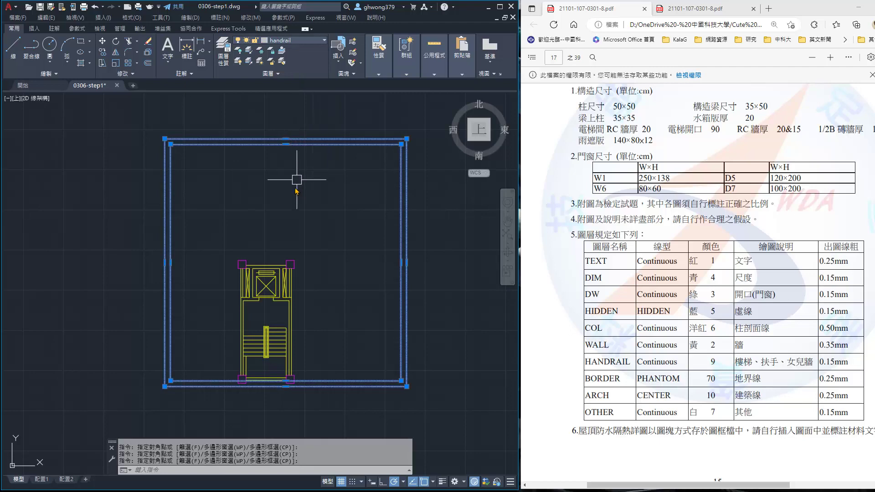
key("Escape")
- Zoom to the stairs and move the stair tread lines onto the handrail layer
scroll(289, 254, "up", 1)
scroll(289, 252, "up", 1)
scroll(289, 250, "up", 2)
middle_click_drag(316, 199, 316, 187)
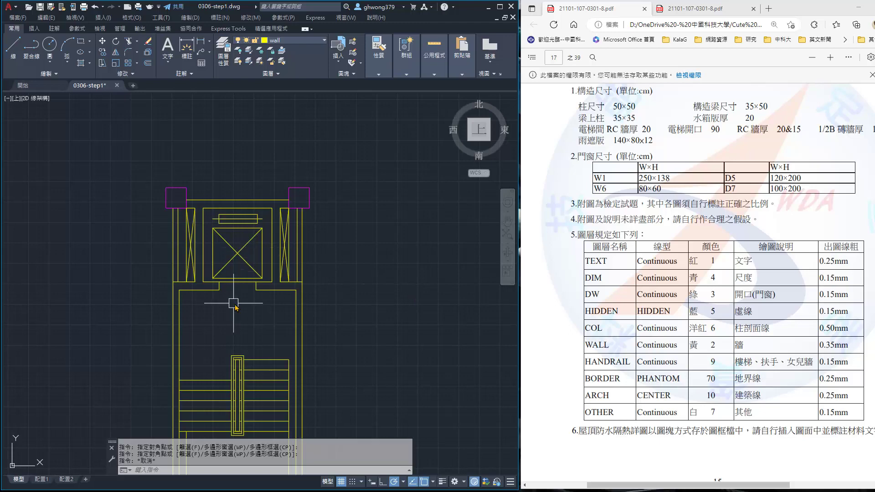
middle_click_drag(234, 304, 260, 203)
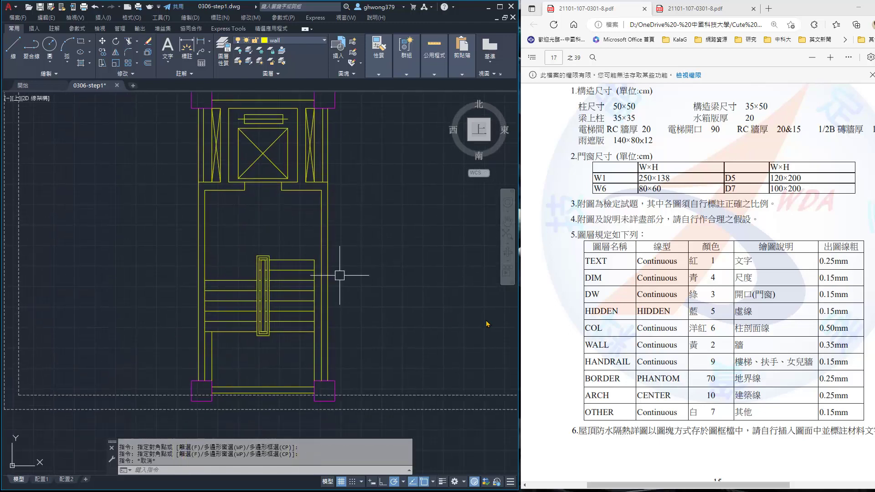
left_click(300, 360)
left_click(237, 253)
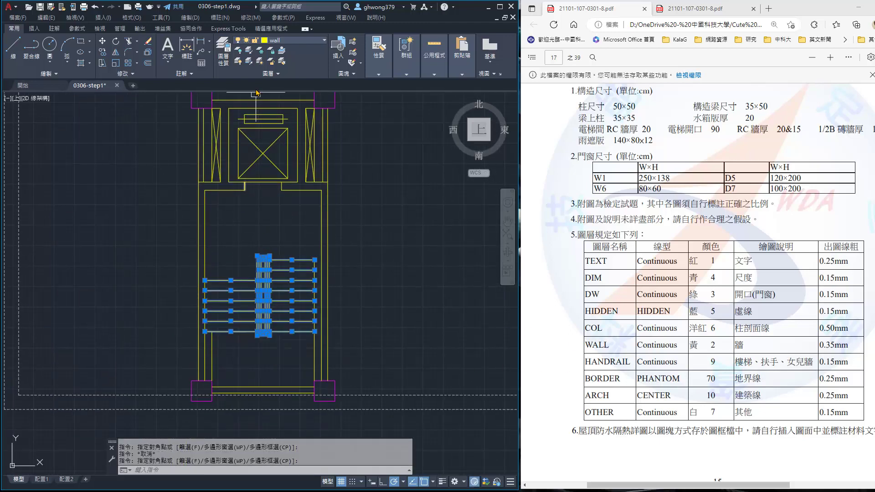
left_click(296, 45)
left_click(273, 112)
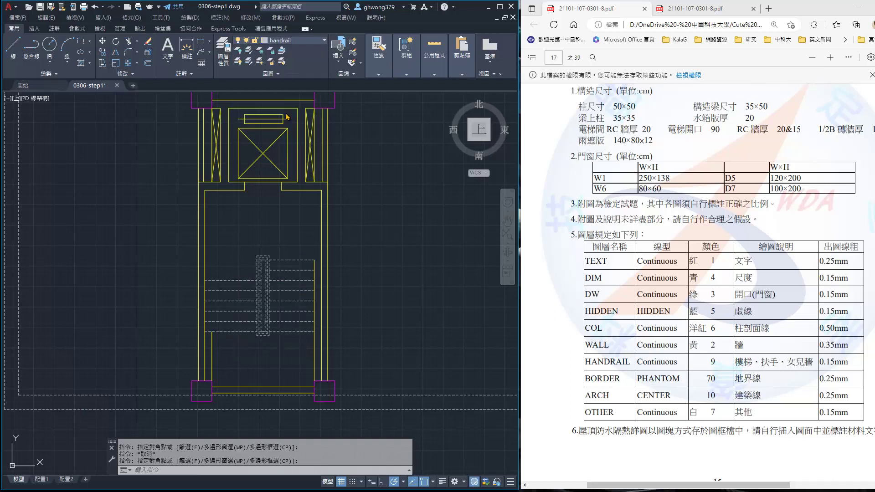
key("Escape")
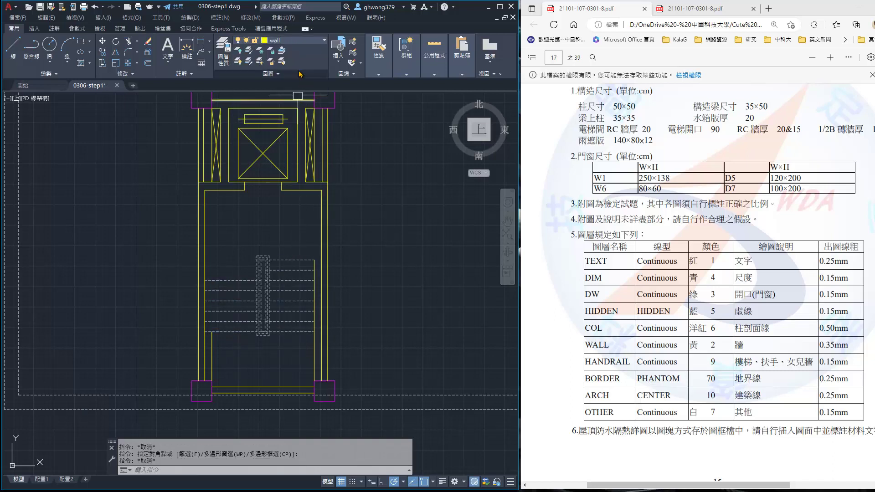
- Reselect the stair lines, check their properties, and reopen the Layer Properties Manager
left_click(281, 355)
left_click(255, 232)
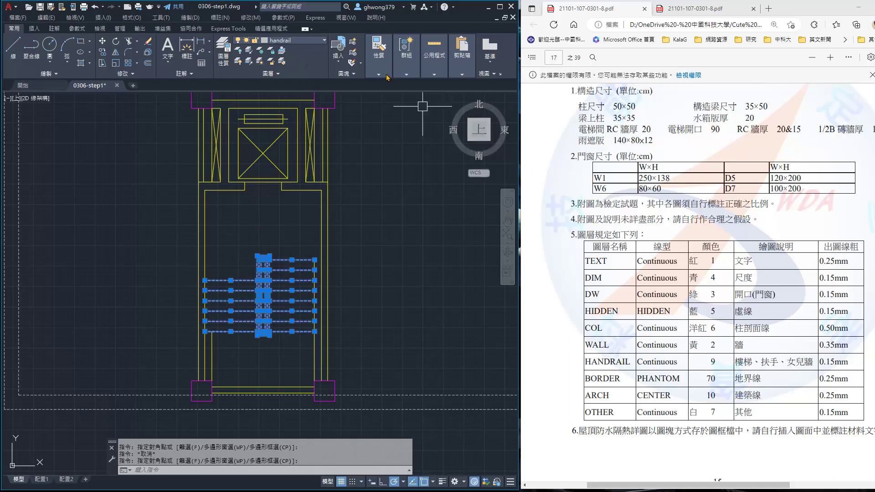
left_click(379, 52)
left_click(299, 43)
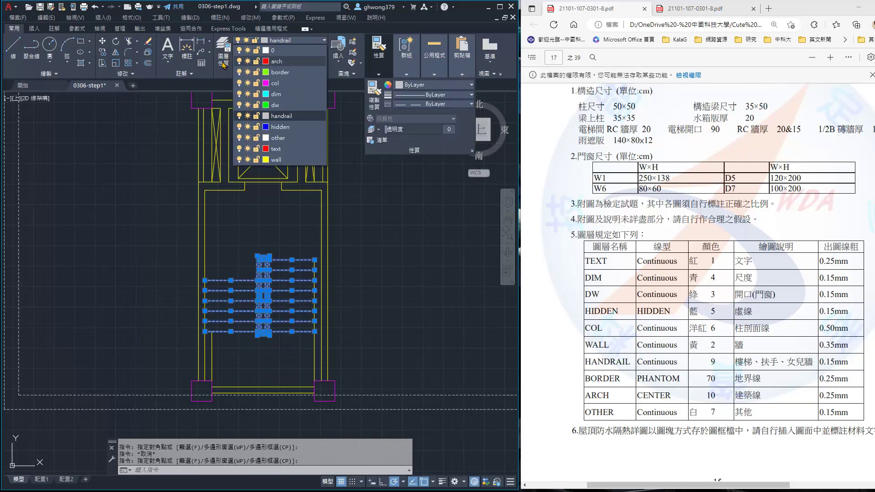
left_click(223, 53)
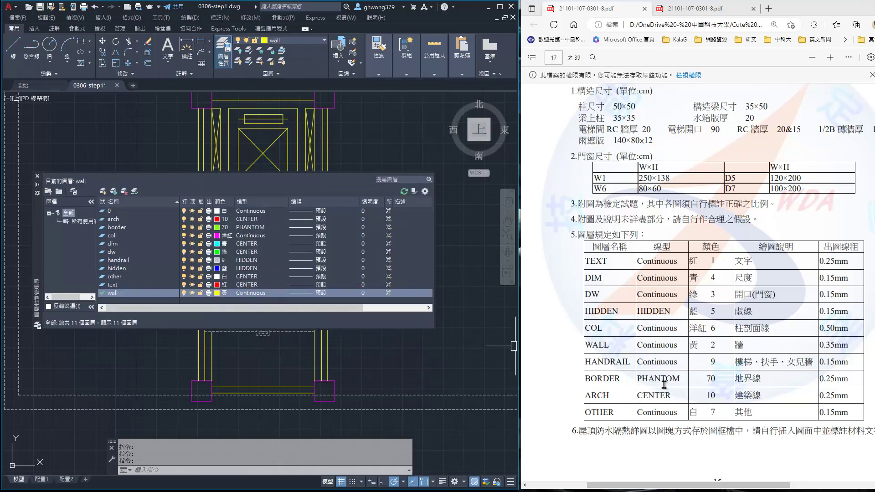
- Set the handrail, dw and dim layers to the Continuous linetype
left_click(246, 262)
left_click(273, 236)
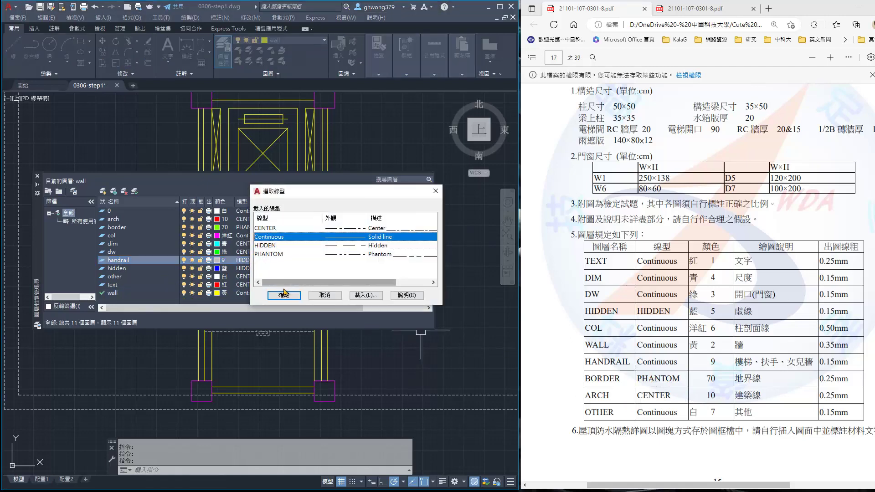
left_click(283, 295)
left_click(245, 252)
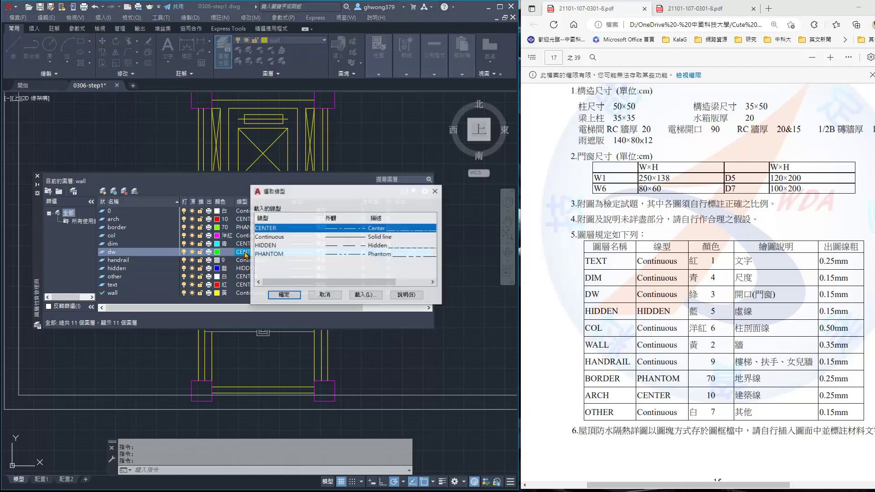
left_click(271, 237)
left_click(283, 295)
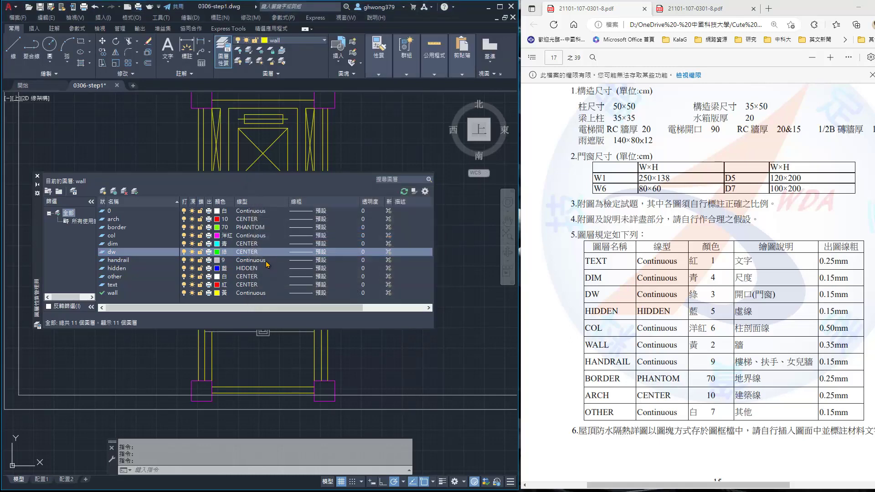
left_click(254, 244)
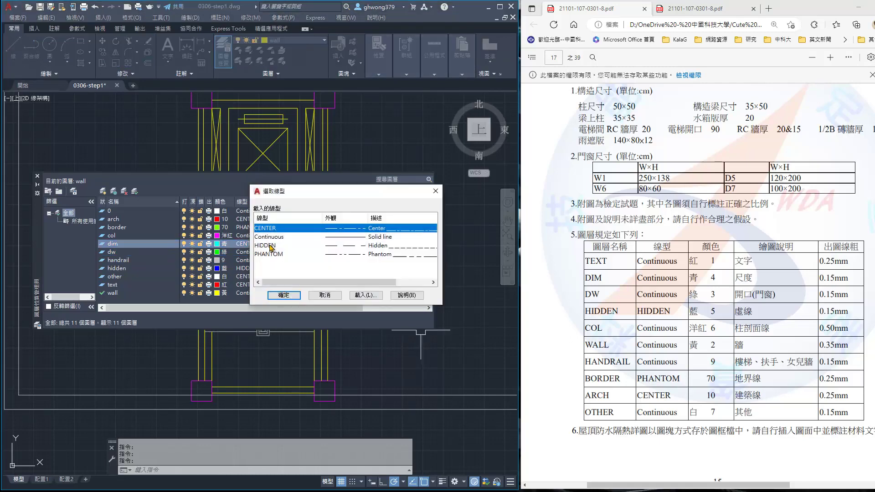
left_click(272, 238)
left_click(292, 295)
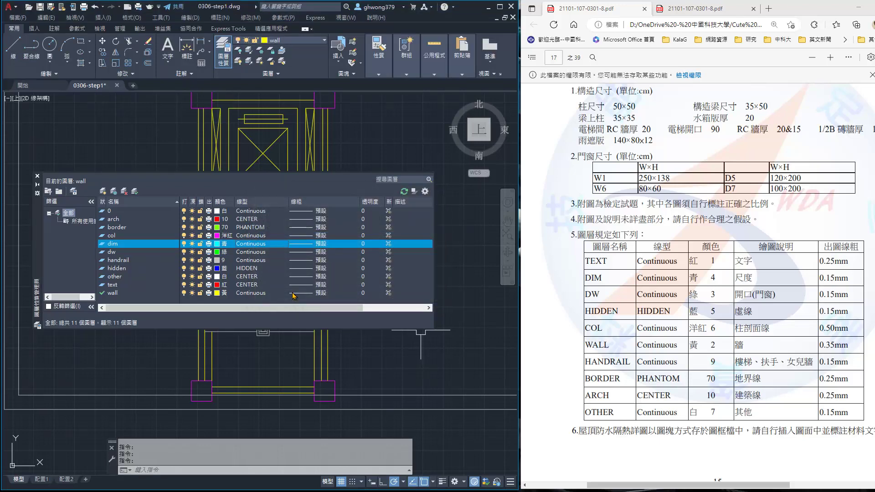
- Switch the other and text layers to Continuous, then close the Layer Properties Manager
left_click(252, 278)
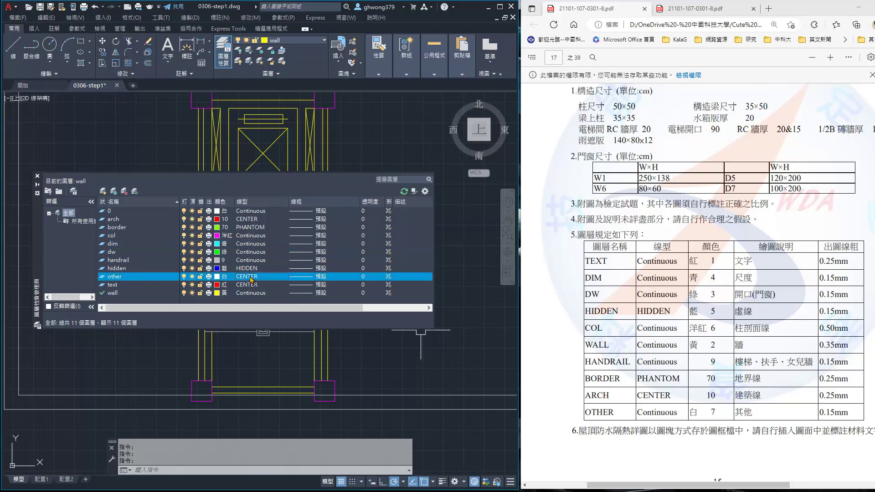
left_click(274, 237)
left_click(281, 295)
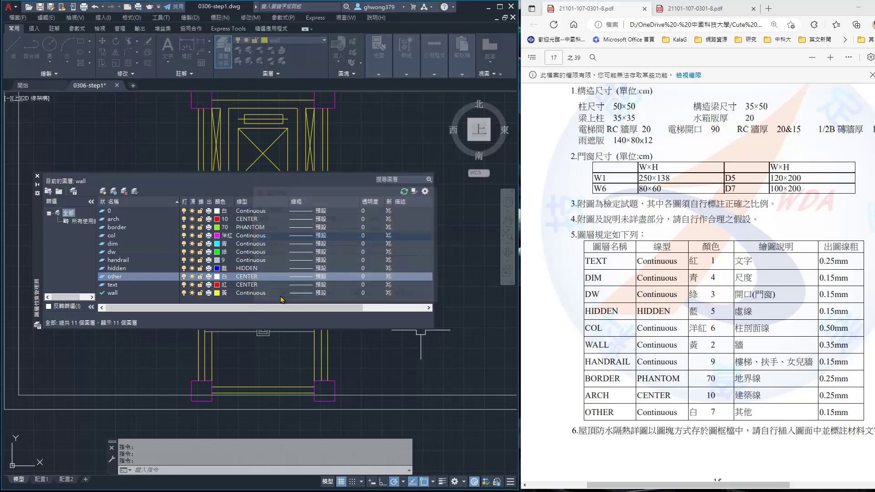
left_click(242, 284)
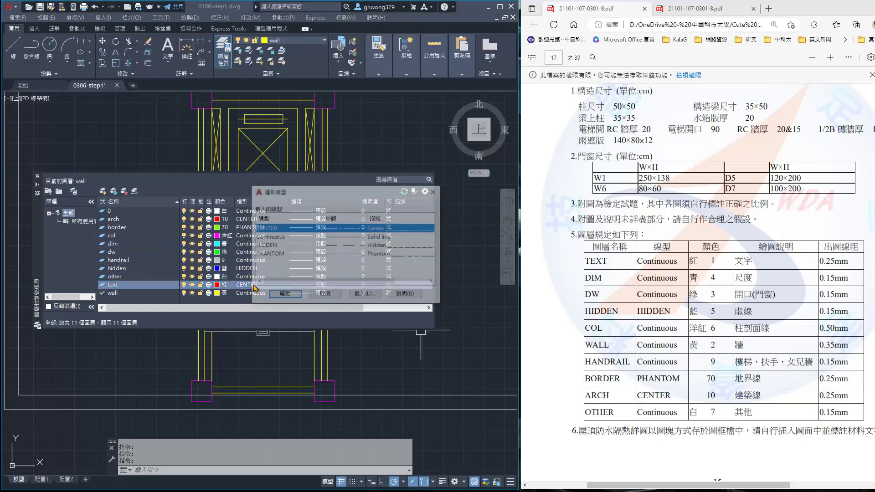
left_click(274, 237)
left_click(283, 295)
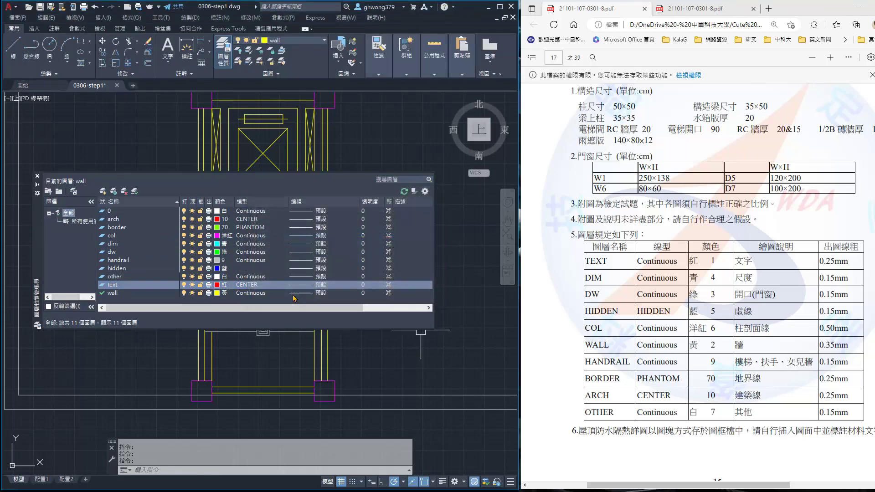
left_click(37, 176)
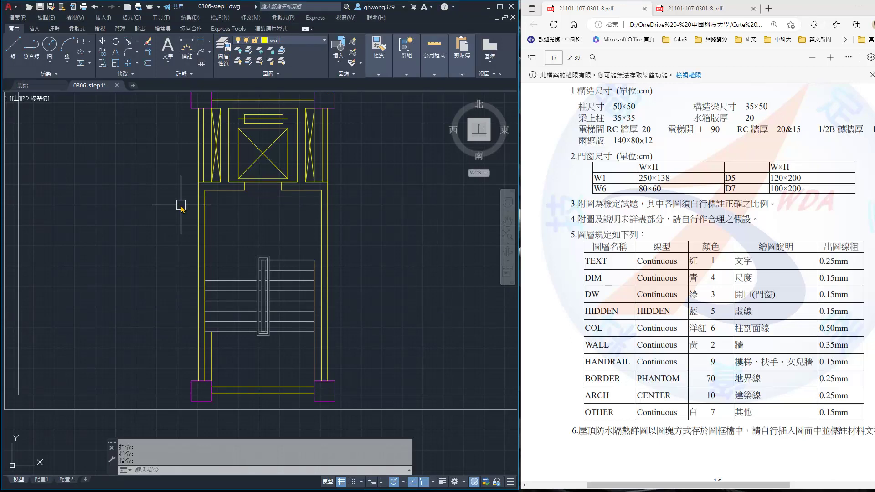
- Move the left column's cross lines and the elevator box onto the other layer
scroll(255, 214, "up", 2)
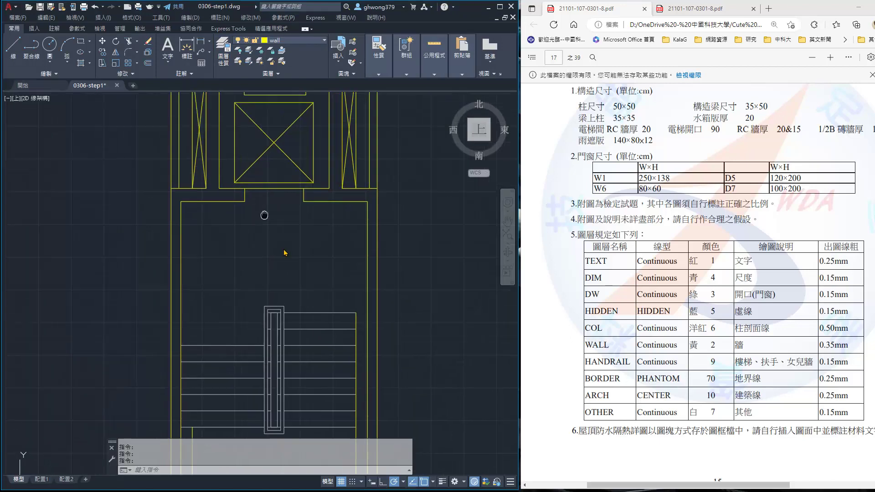
scroll(246, 208, "up", 1)
scroll(238, 205, "up", 1)
scroll(239, 206, "down", 1)
scroll(240, 228, "up", 3)
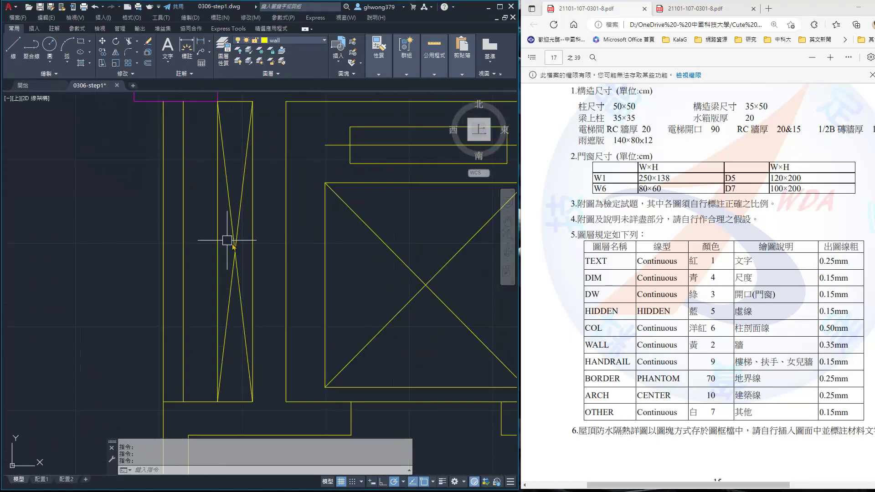
left_click(240, 248)
middle_click_drag(437, 275, 260, 287)
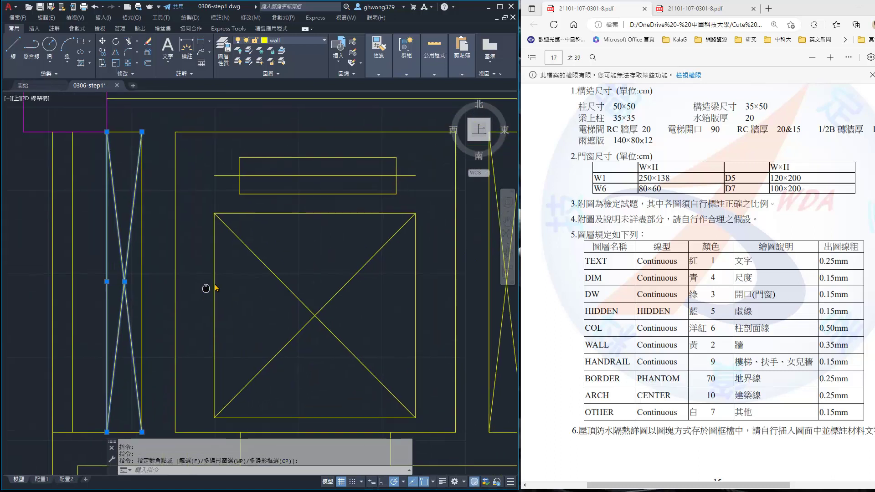
left_click(357, 338)
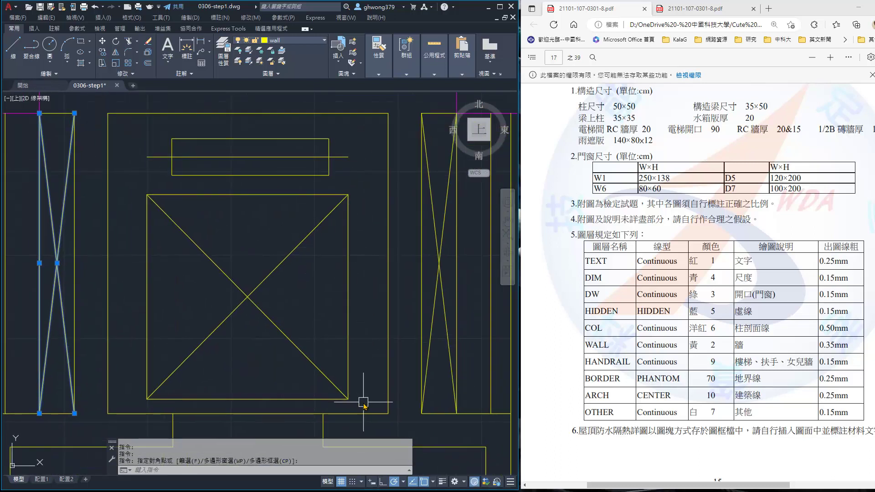
left_click(363, 400)
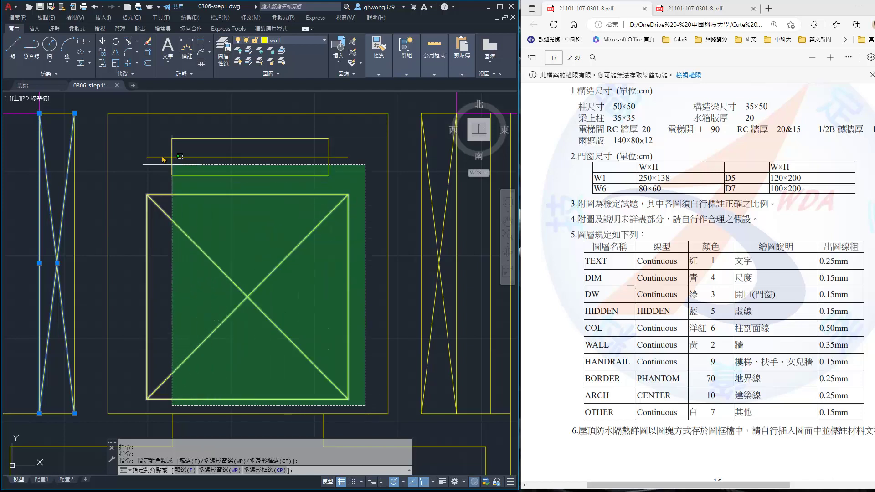
left_click(145, 136)
middle_click_drag(411, 241, 332, 244)
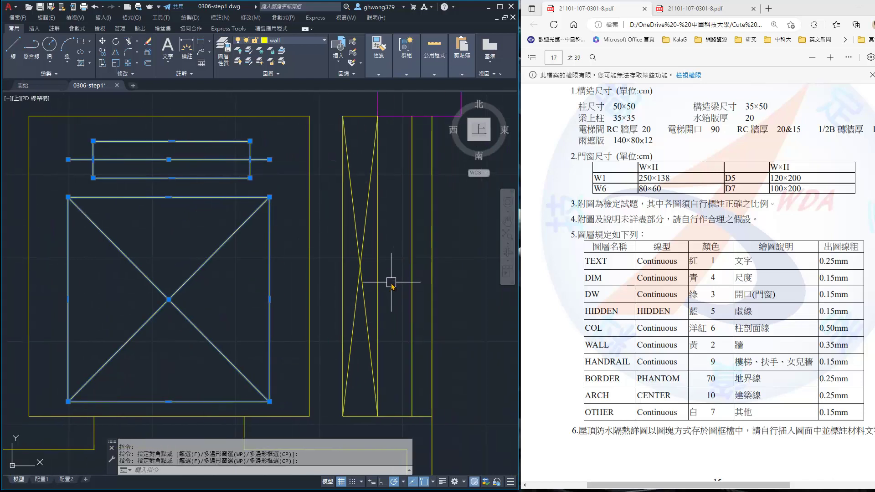
scroll(389, 283, "up", 2)
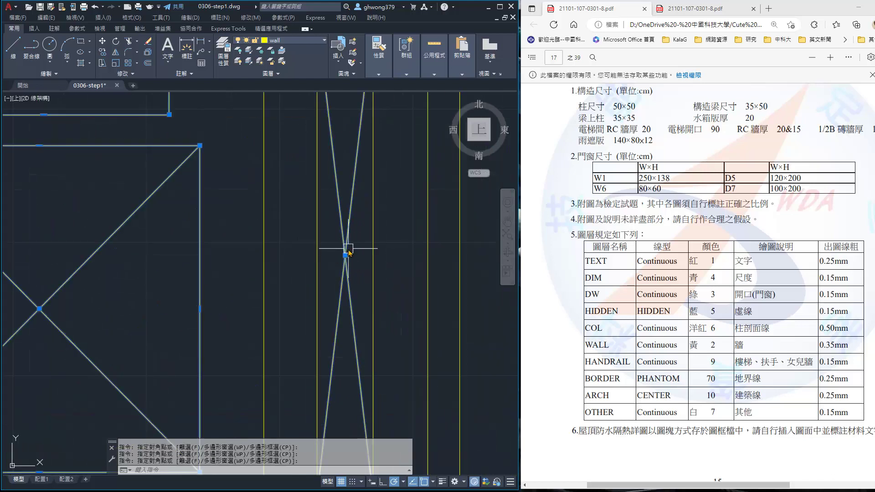
left_click(297, 43)
left_click(283, 144)
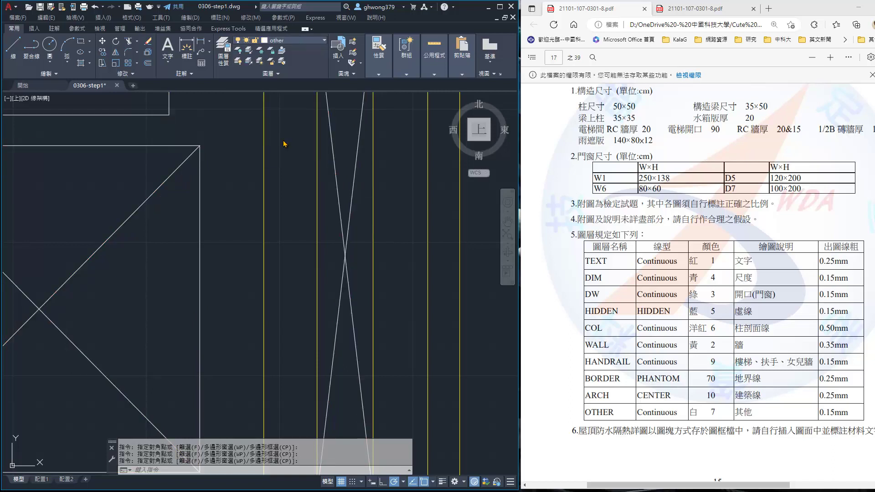
scroll(335, 202, "down", 4)
key("Escape")
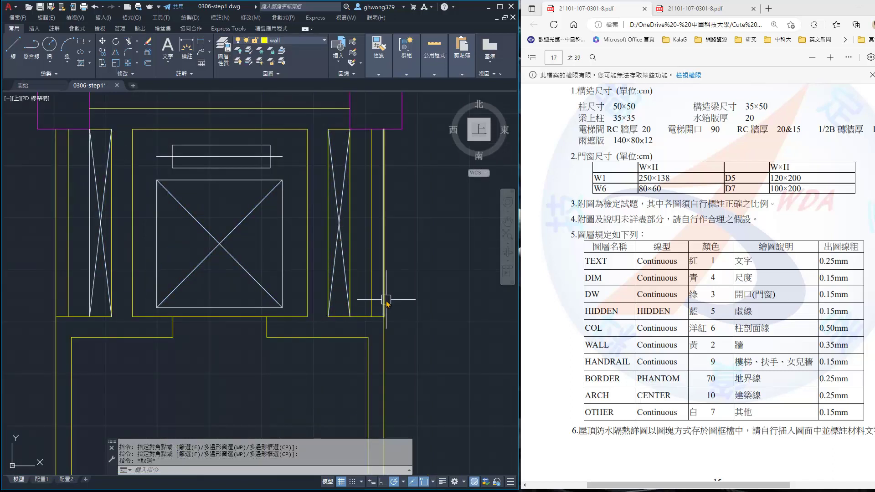
- Put the right column's vertical line and the line under the elevator opening on the other layer
left_click(352, 250)
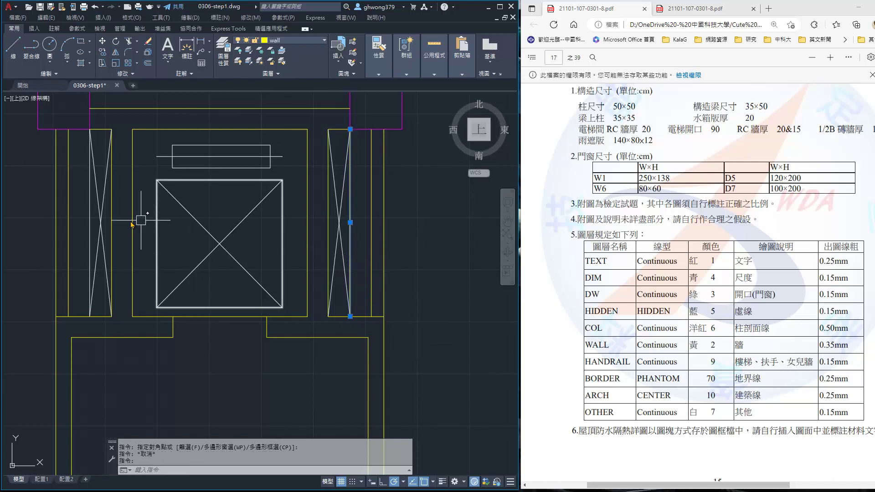
left_click(300, 42)
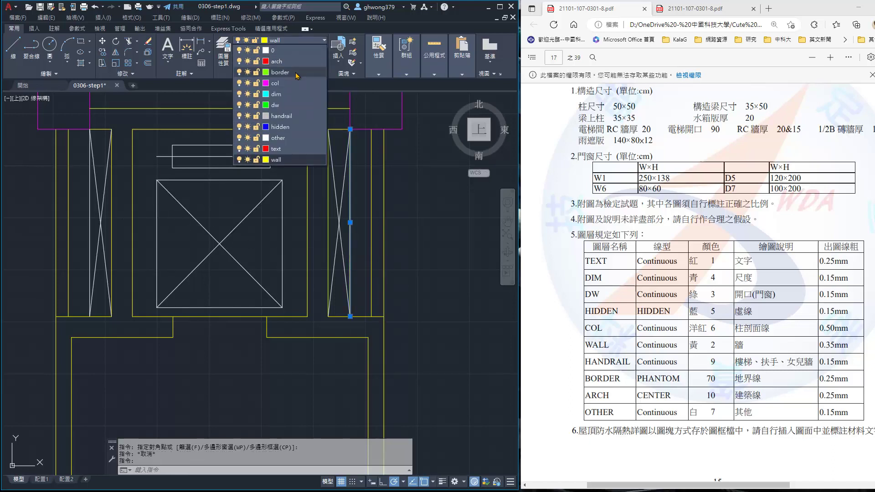
left_click(301, 138)
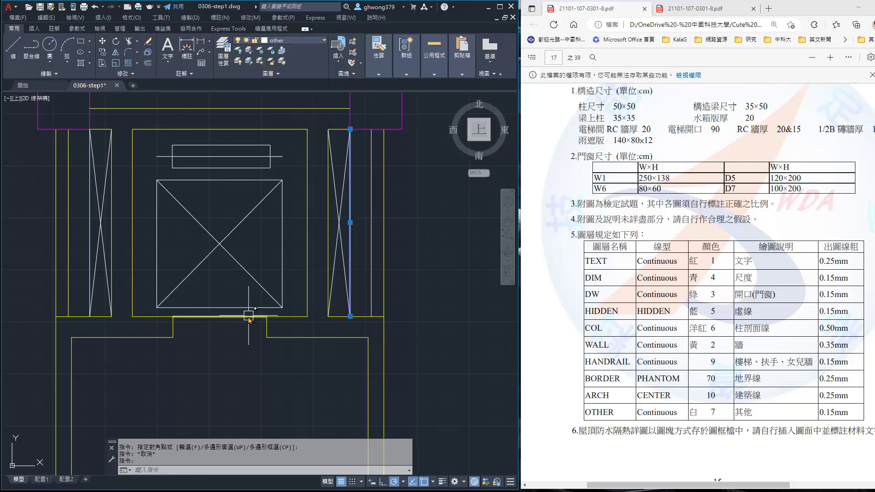
key("Escape")
left_click(245, 321)
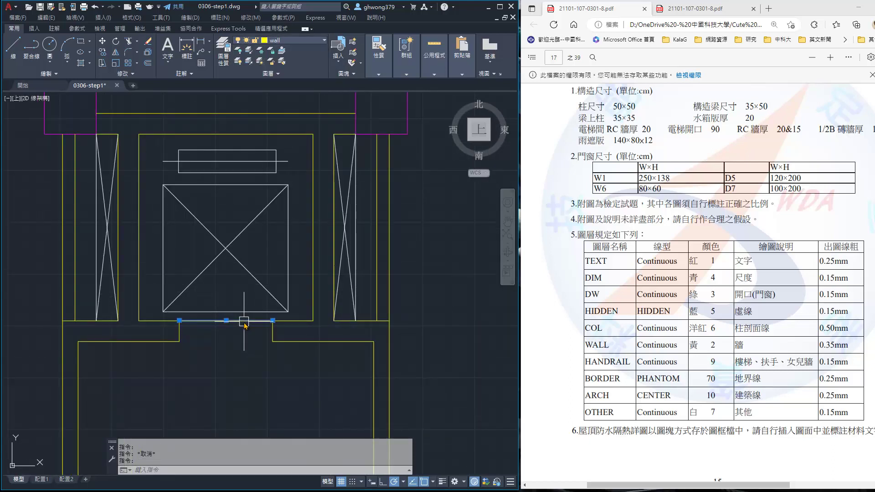
left_click(303, 42)
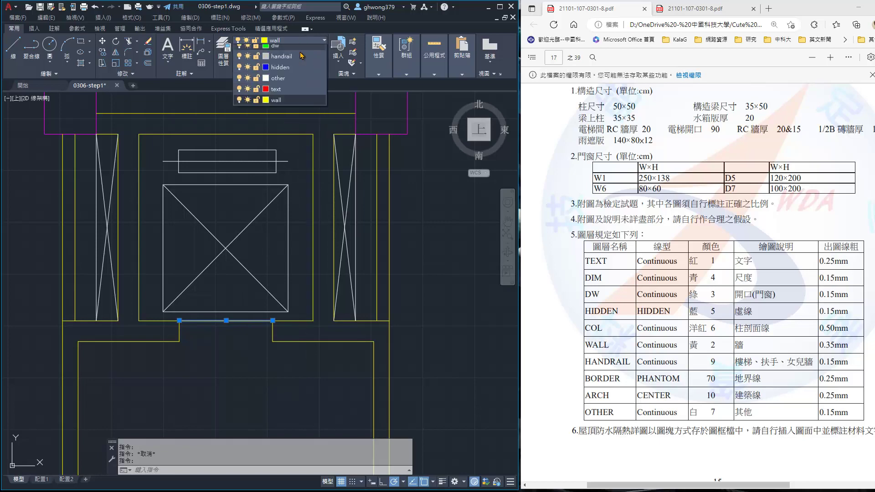
left_click(282, 138)
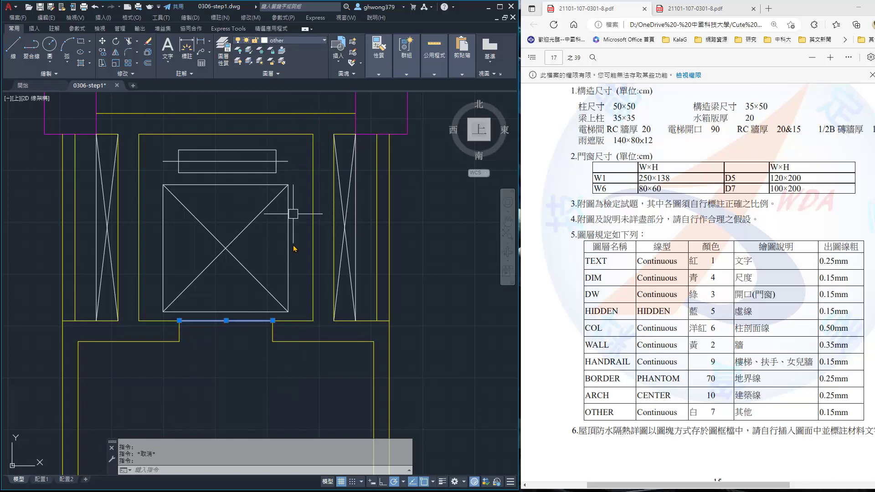
scroll(294, 255, "down", 3)
key("Escape")
- Move the stair flight's left and right side lines onto the other layer
scroll(328, 283, "up", 1)
scroll(325, 284, "up", 1)
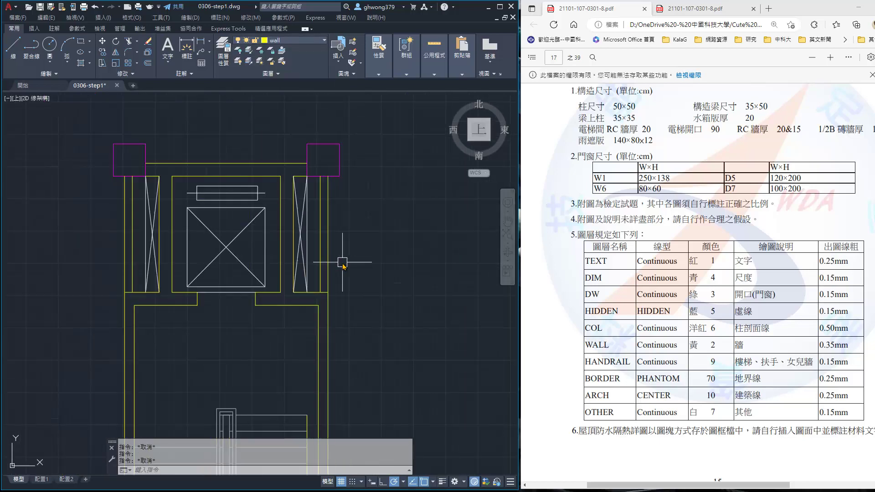
middle_click_drag(325, 285, 342, 245)
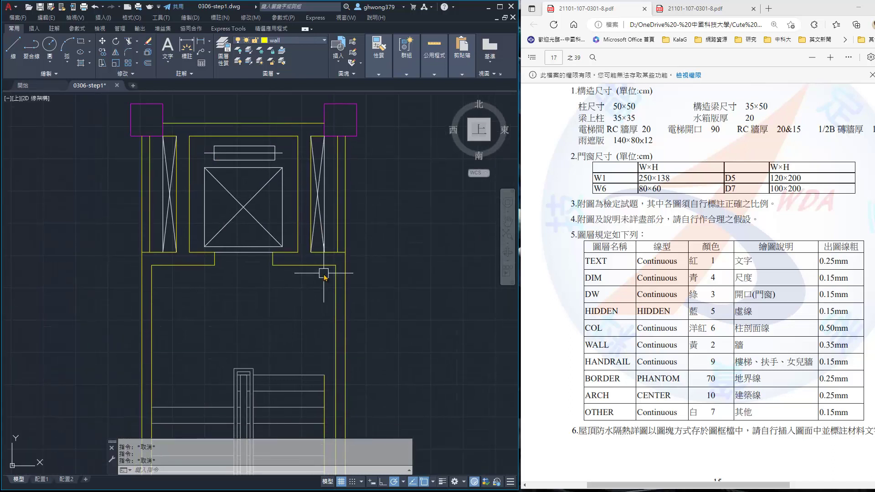
middle_click_drag(324, 276, 340, 139)
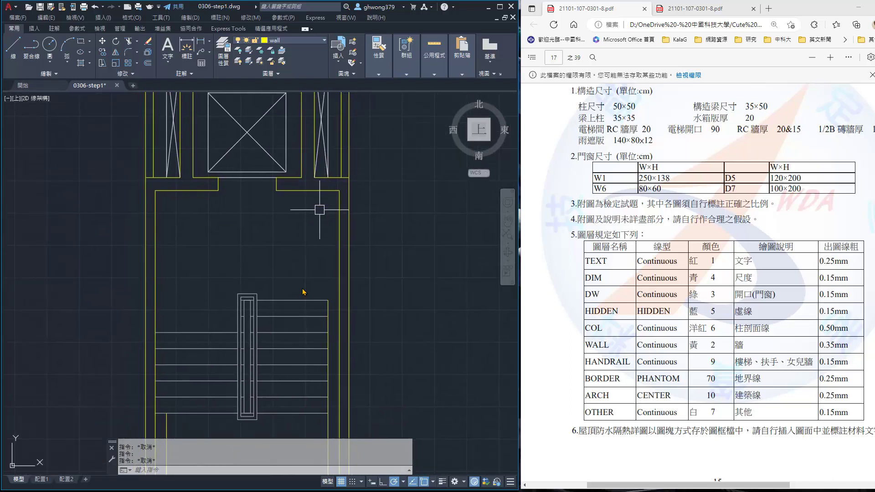
left_click(341, 370)
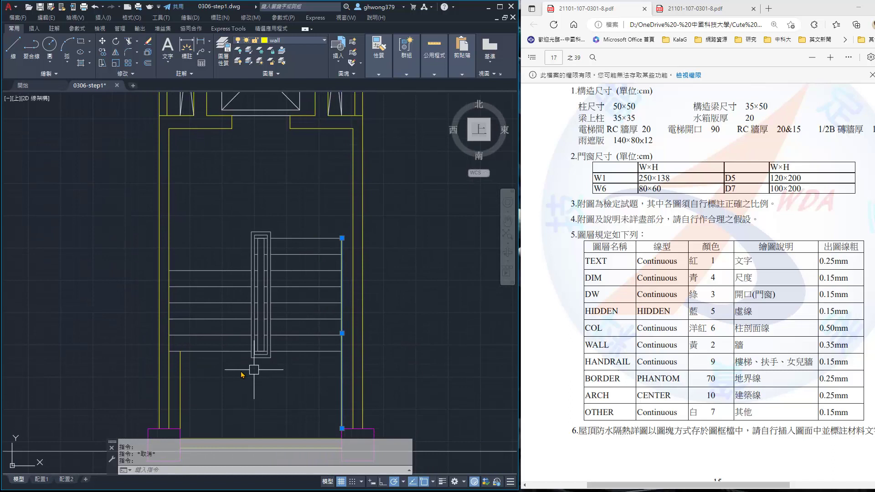
left_click(181, 376)
left_click(300, 43)
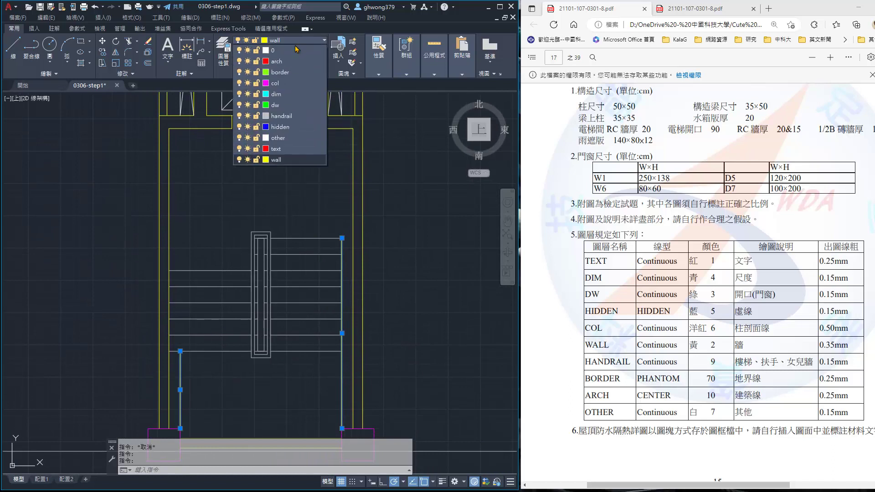
left_click(291, 138)
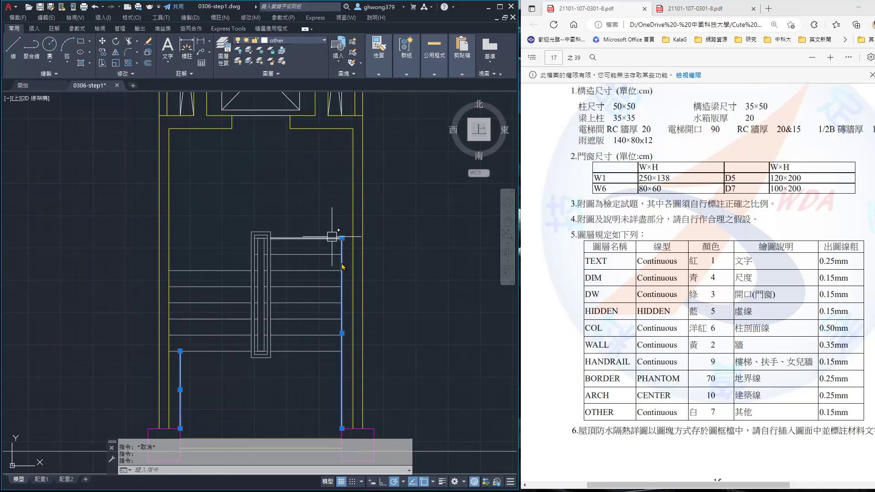
scroll(342, 271, "up", 4)
key("Escape")
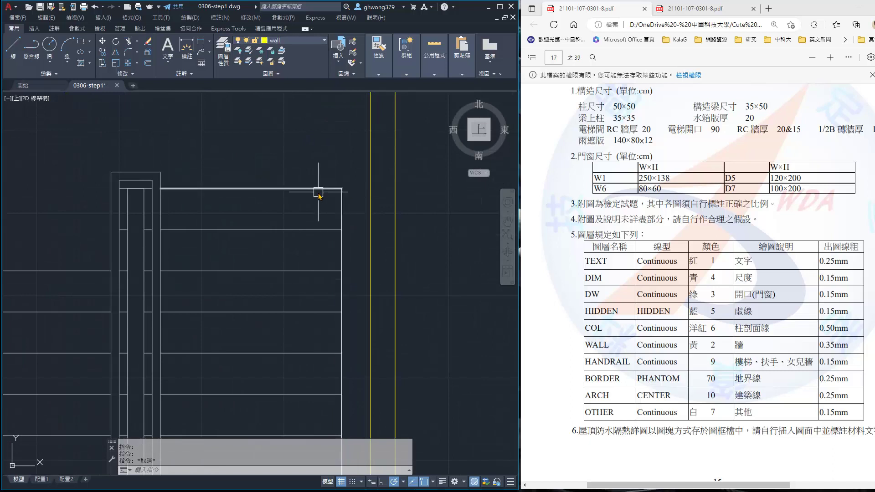
scroll(318, 195, "down", 2)
scroll(318, 219, "down", 3)
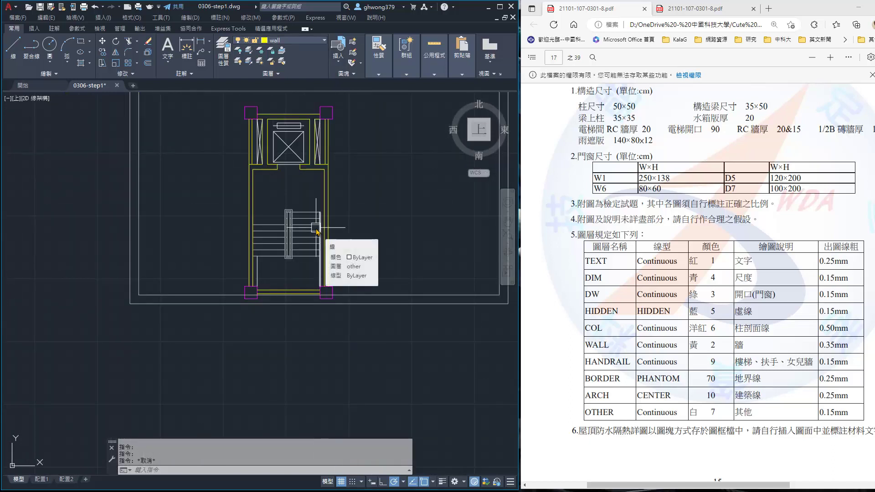
- Zoom out to the whole rooftop plan and show the page 34 stair-core detail in the reference PDF
scroll(318, 228, "up", 4)
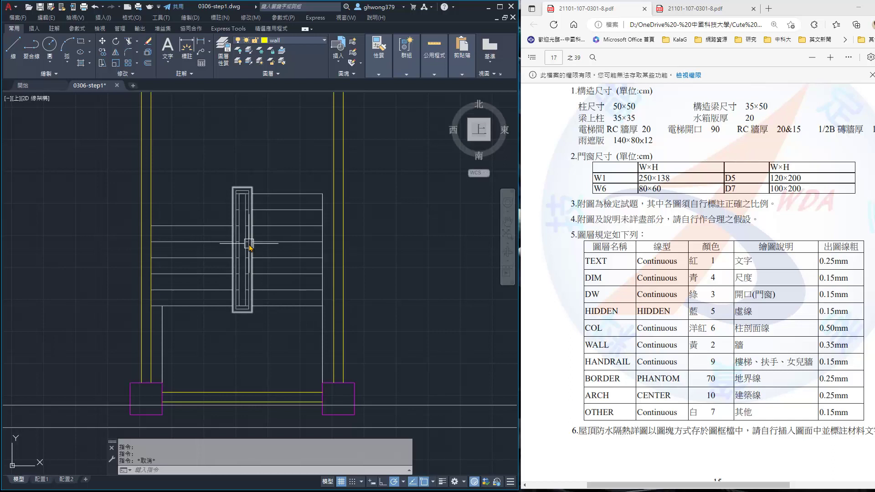
scroll(249, 247, "down", 4)
scroll(264, 228, "down", 5)
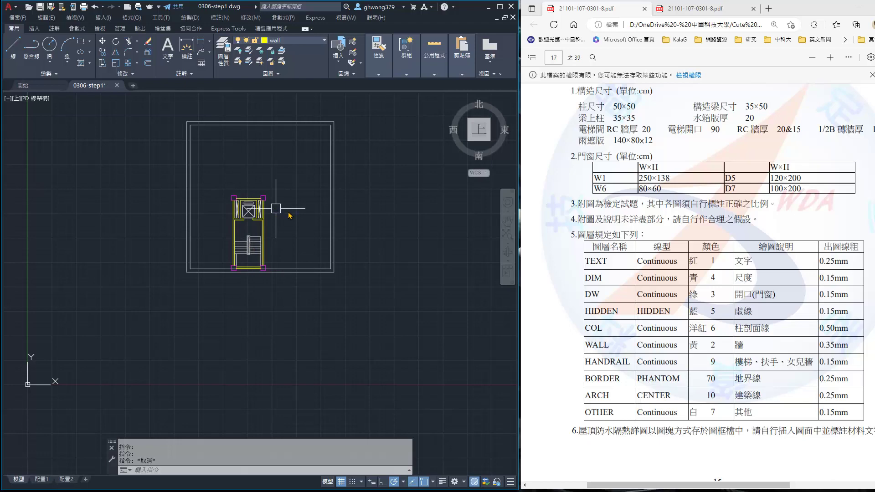
left_click(669, 8)
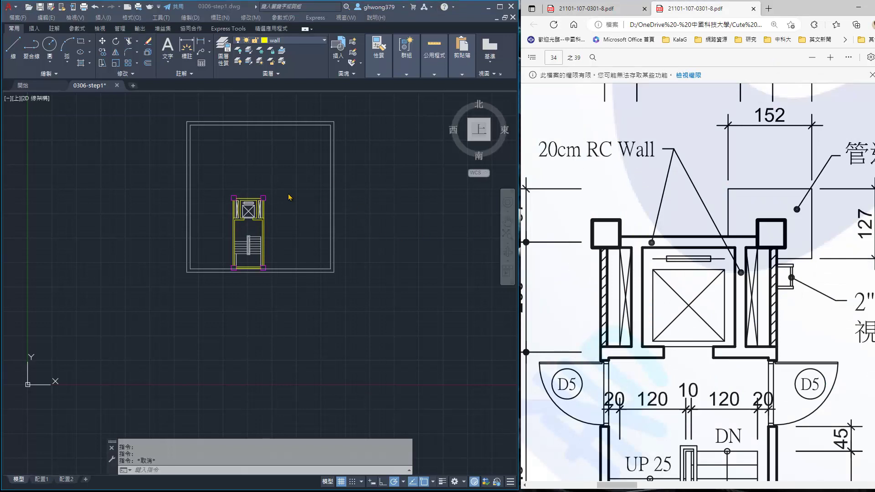
scroll(289, 197, "up", 3)
scroll(279, 205, "up", 4)
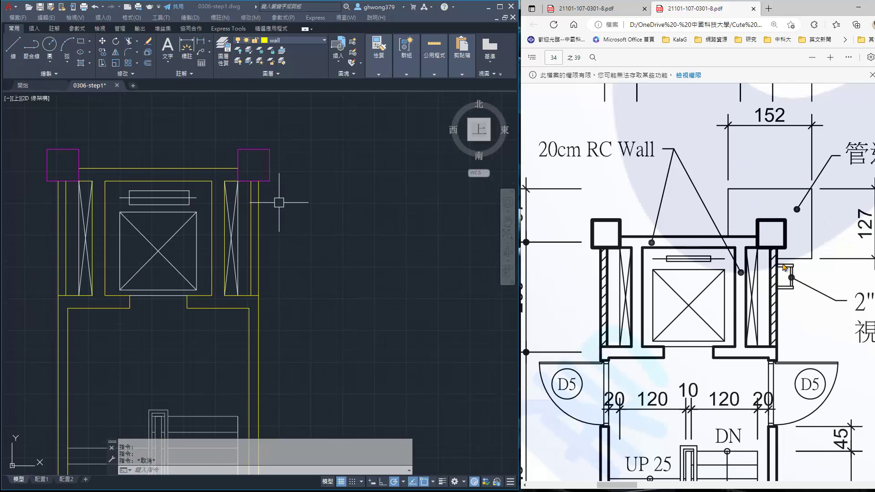
scroll(781, 269, "up", 1)
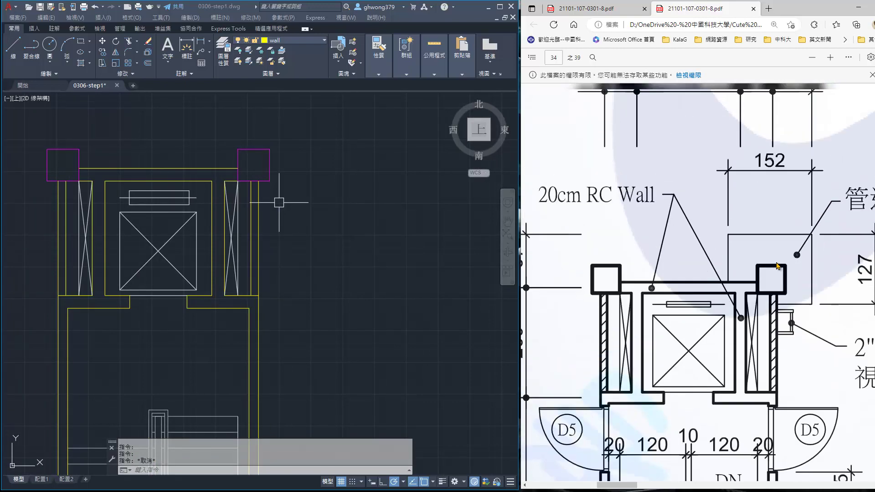
scroll(779, 266, "up", 2)
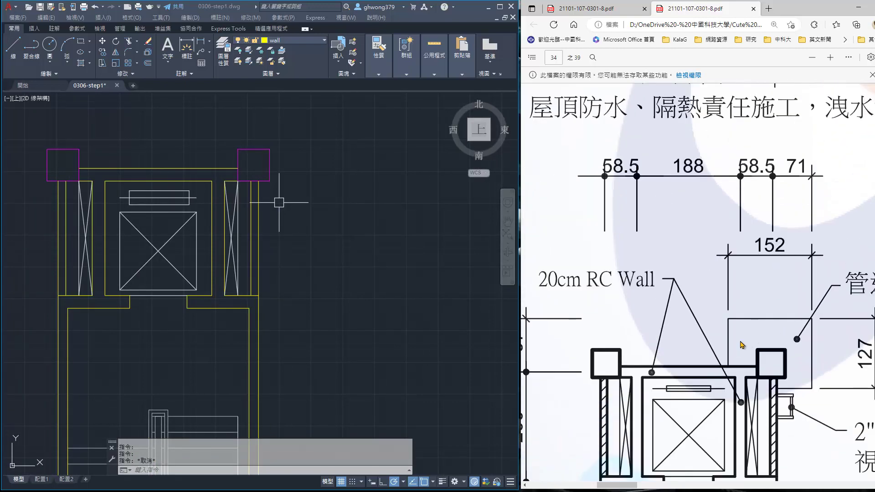
scroll(744, 340, "down", 1, "ctrl")
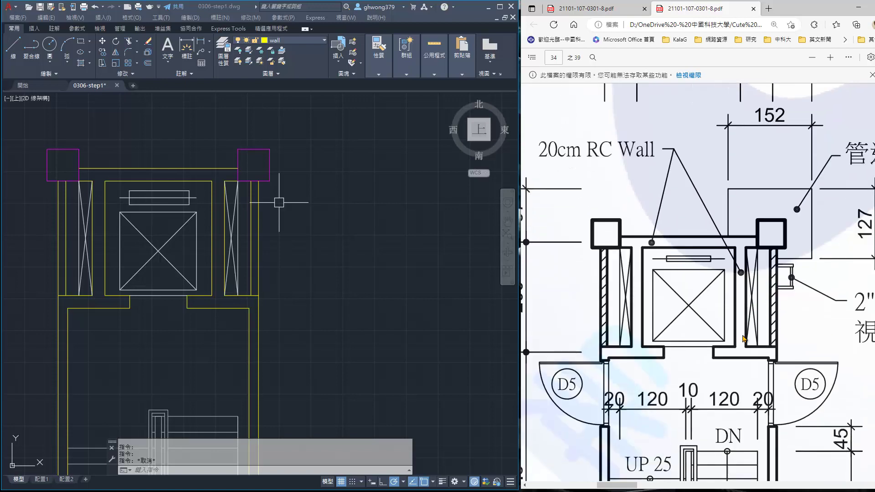
scroll(744, 340, "down", 1, "ctrl")
scroll(744, 339, "down", 1, "ctrl")
scroll(744, 338, "down", 1, "ctrl")
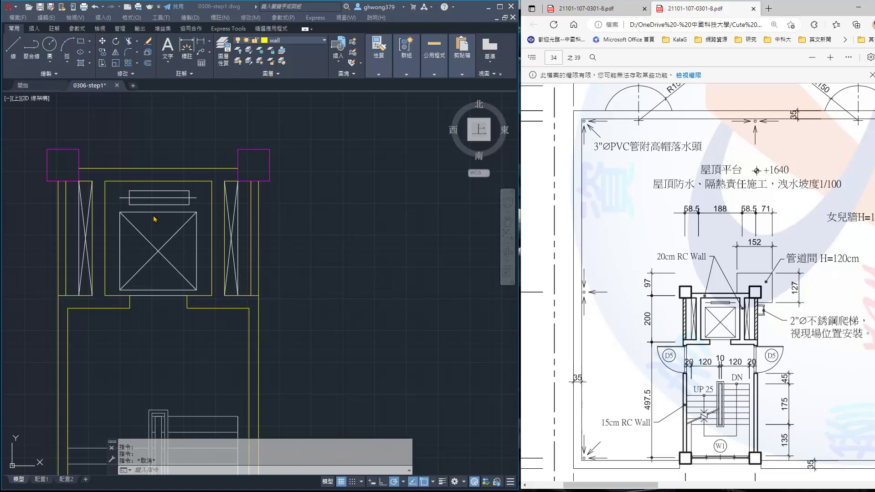
- Draw a diagonal between the top corner columns and a horizontal guide leftward from its midpoint
middle_click_drag(42, 122, 144, 124)
scroll(138, 119, "up", 2)
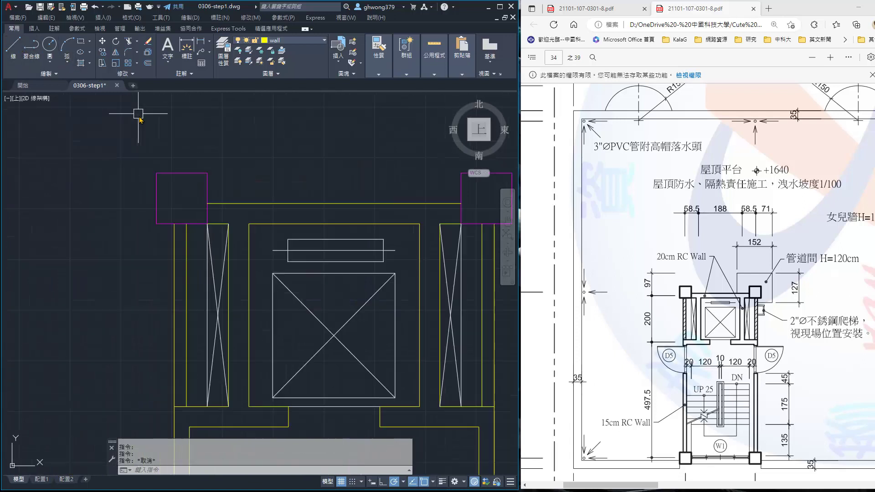
left_click(13, 46)
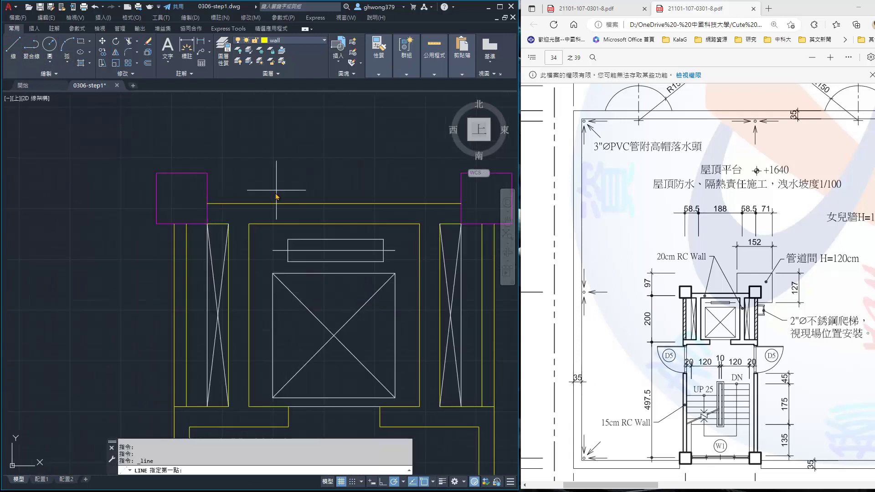
left_click(207, 204)
left_click(461, 224)
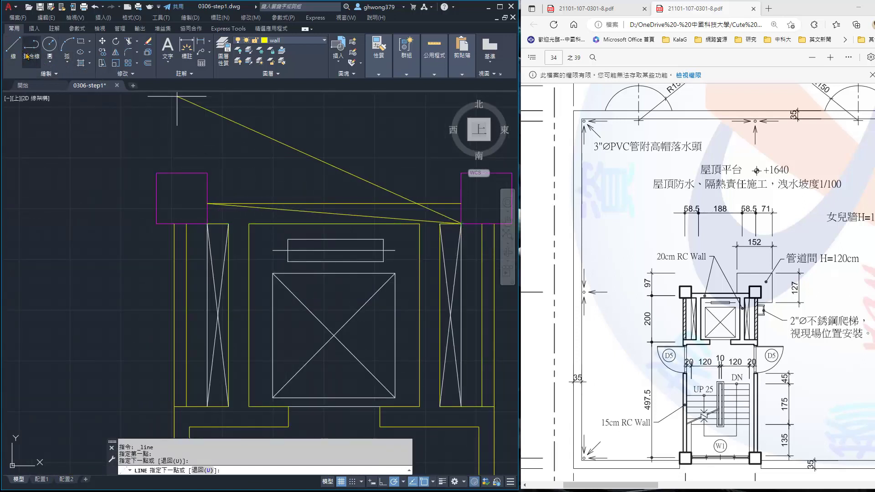
left_click(13, 45)
left_click(334, 217)
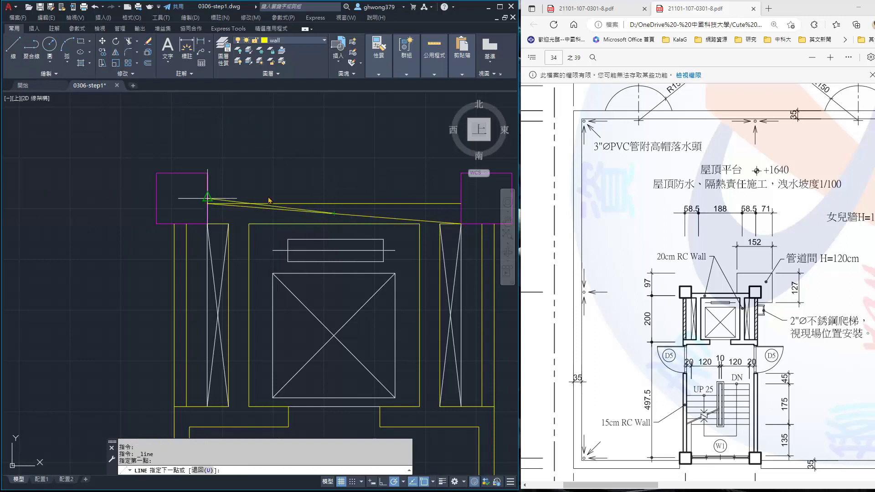
middle_click_drag(118, 195, 234, 195)
left_click(142, 214)
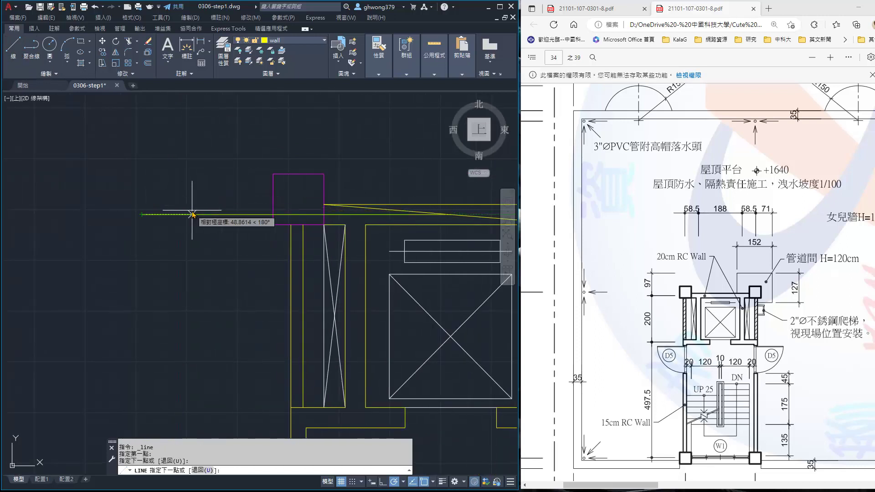
key("Return")
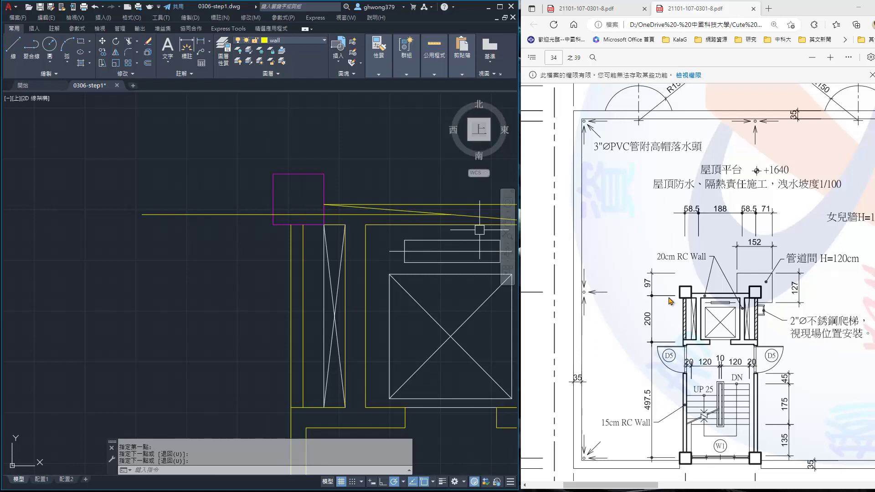
- Copy the horizontal guide 97 units up, then copy that line 127 units down
left_click(104, 55)
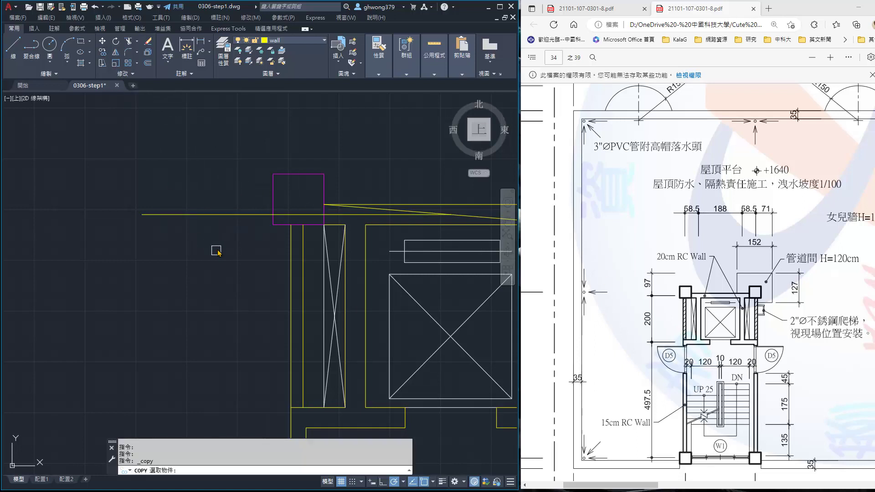
left_click(180, 214)
key("Return")
left_click(195, 322)
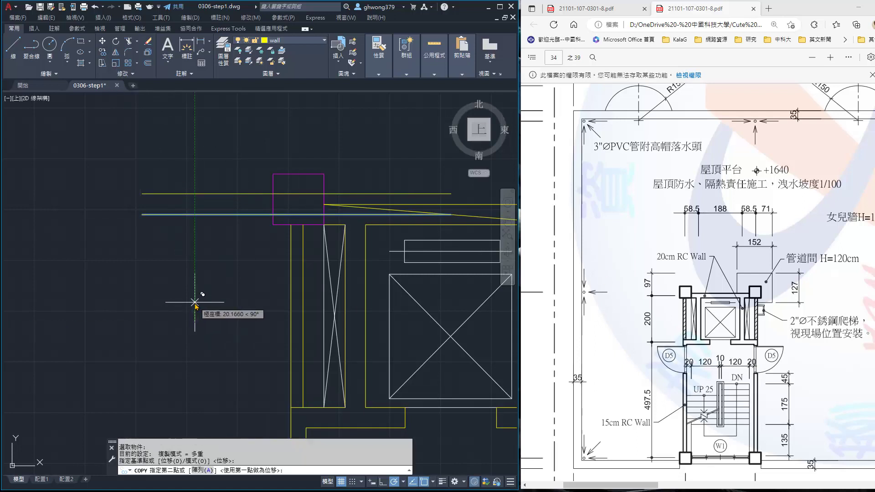
type("97")
key("Return")
key("Return")
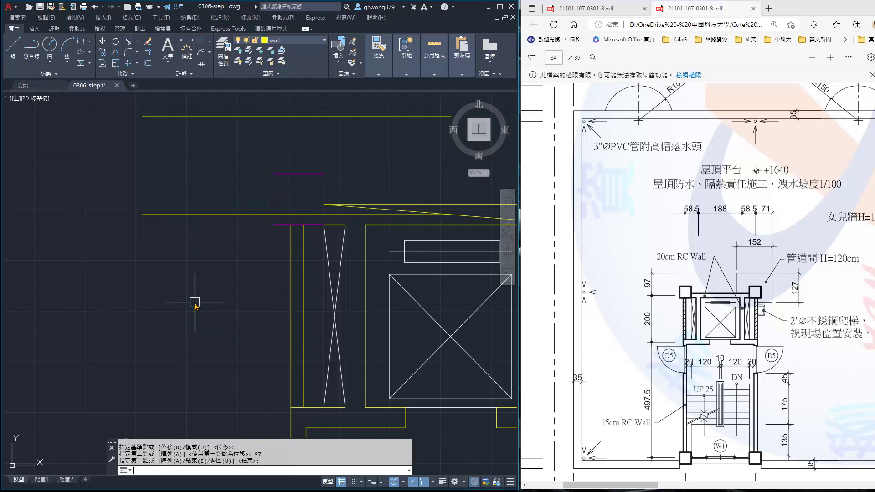
scroll(237, 273, "down", 4)
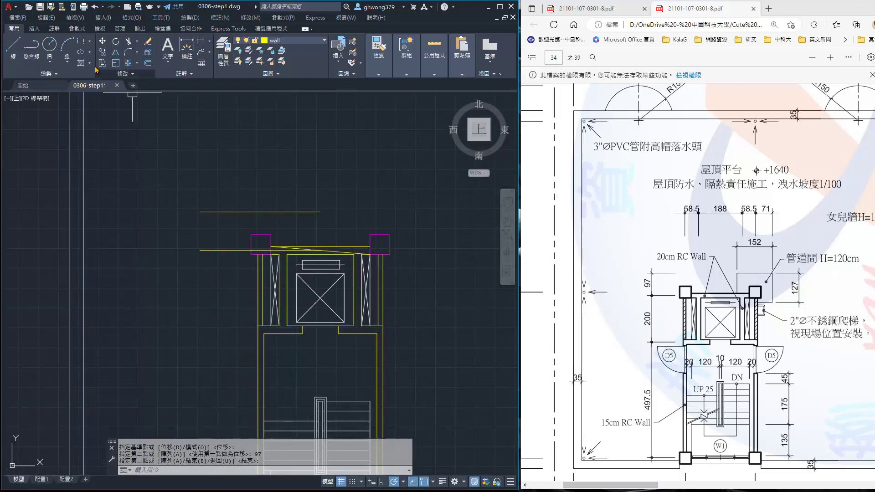
left_click(102, 52)
left_click(236, 152)
left_click(184, 219)
key("Return")
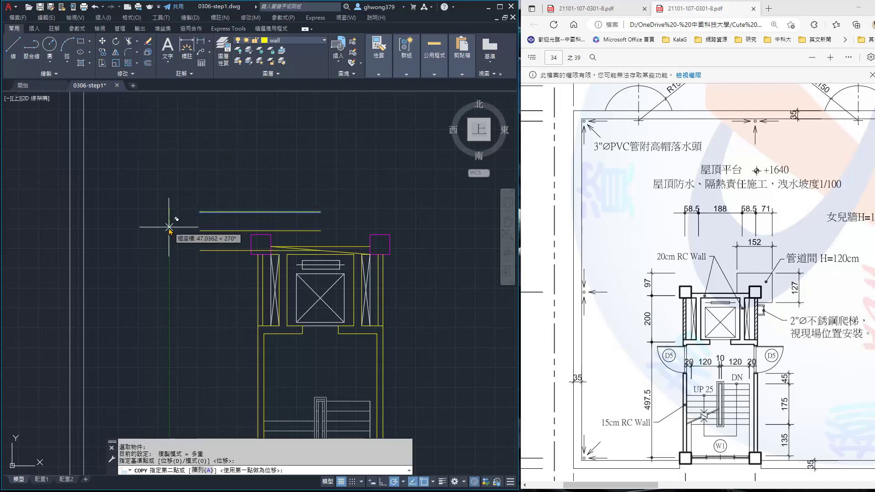
type("127")
key("Return")
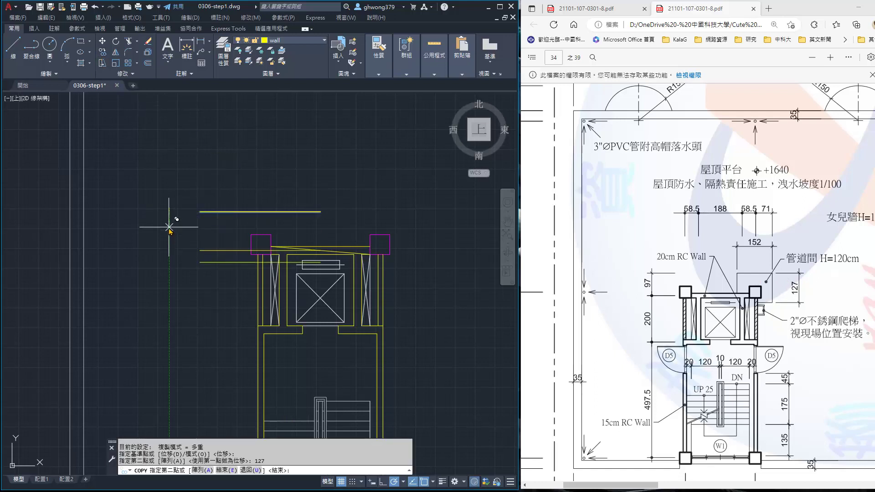
key("Escape")
- Start moving the top and lower guide lines, then cancel, leaving them in place
key("Return")
left_click(225, 294)
left_click(205, 262)
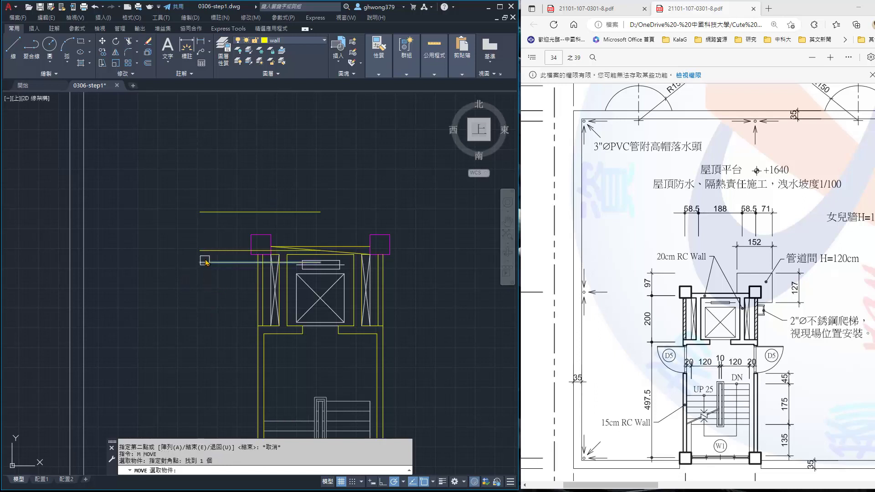
key("Escape")
left_click(102, 41)
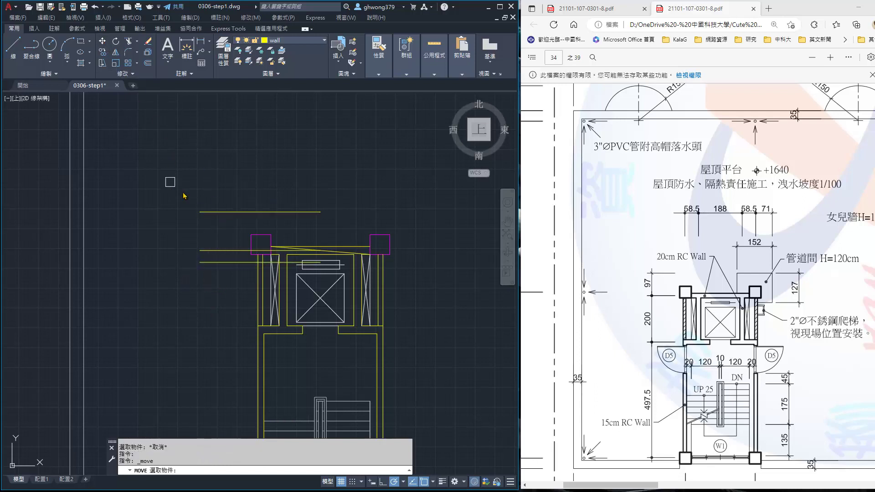
left_click(207, 212)
left_click(214, 263)
key("Return")
left_click(206, 165)
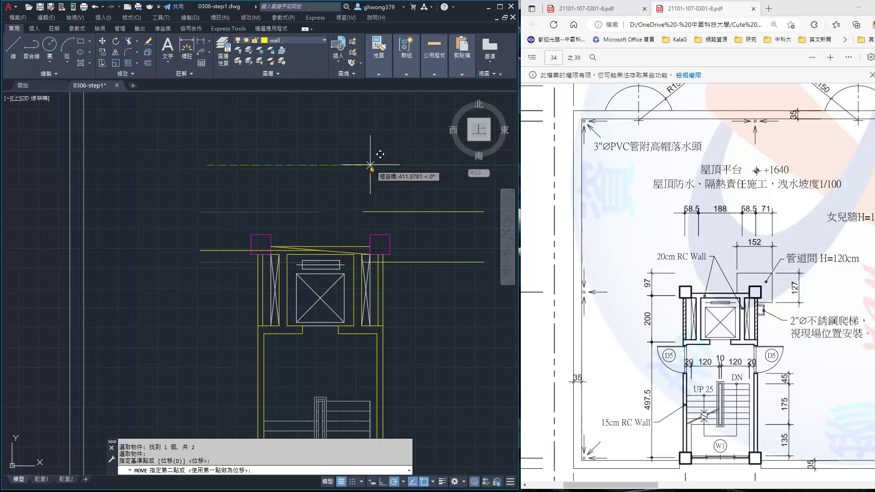
key("Escape")
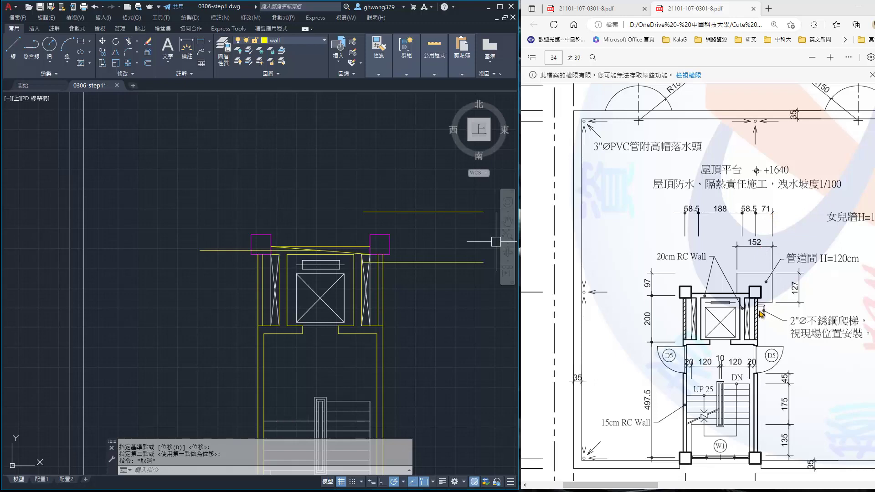
scroll(760, 324, "down", 2)
scroll(762, 273, "up", 1)
scroll(765, 218, "up", 1)
scroll(386, 272, "up", 2)
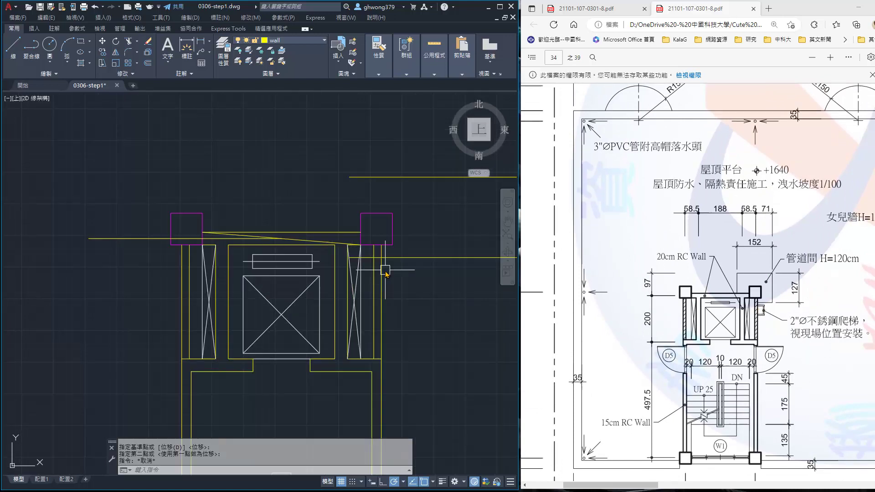
- Erase a guide line and the sloped diagonal between the columns
left_click(13, 45)
left_click(148, 41)
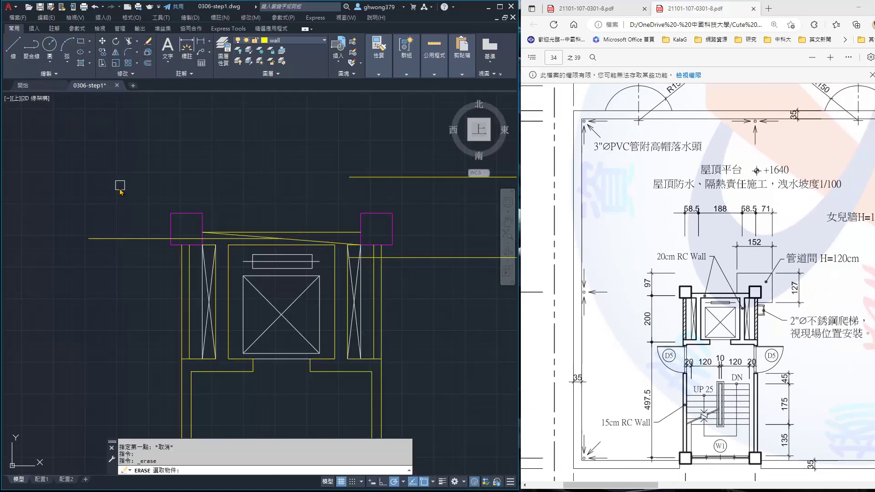
left_click(142, 241)
left_click(86, 185)
scroll(199, 258, "up", 8)
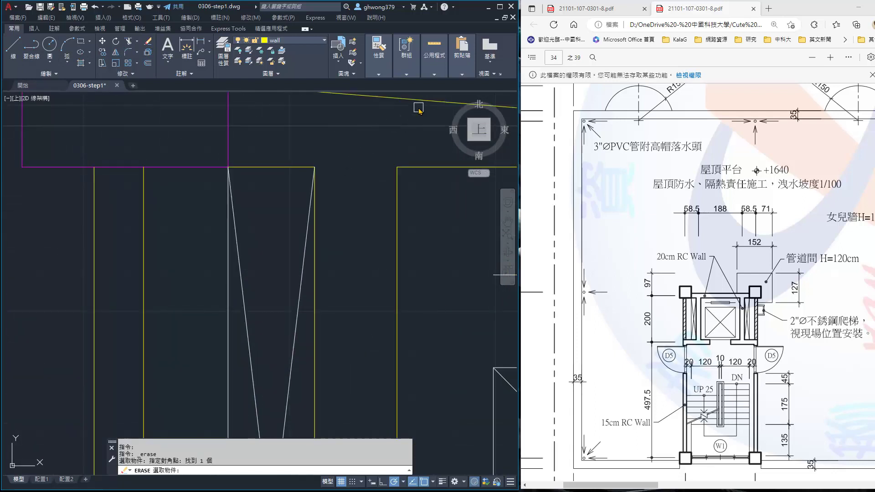
middle_click_drag(420, 109, 355, 149)
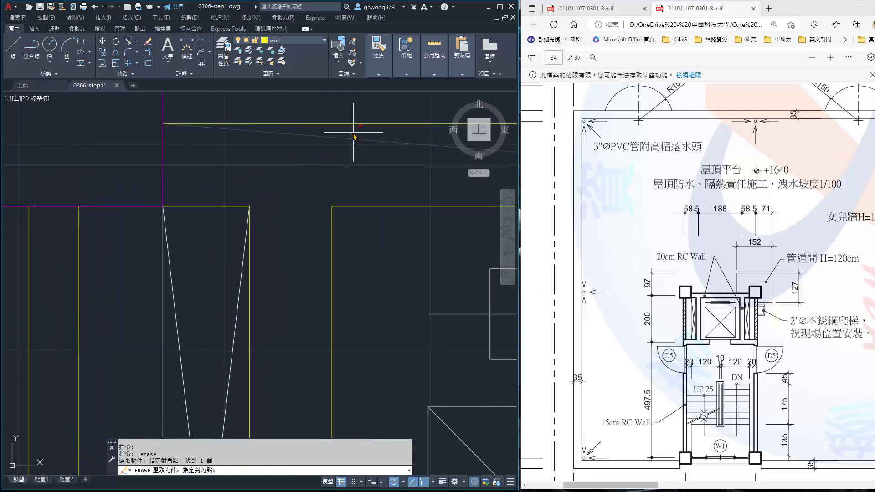
left_click(352, 139)
key("Return")
scroll(351, 139, "down", 5)
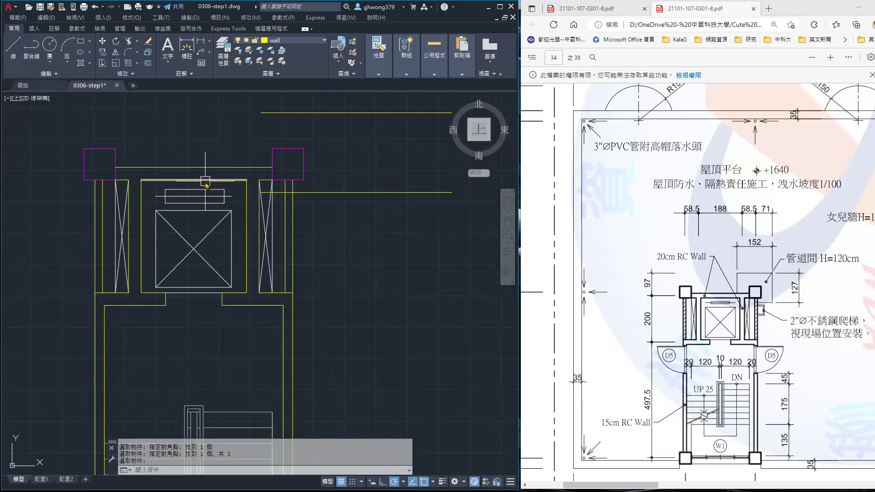
- Draw a sloped line from beside the right column to the wall corner, then abandon a second line
left_click(14, 56)
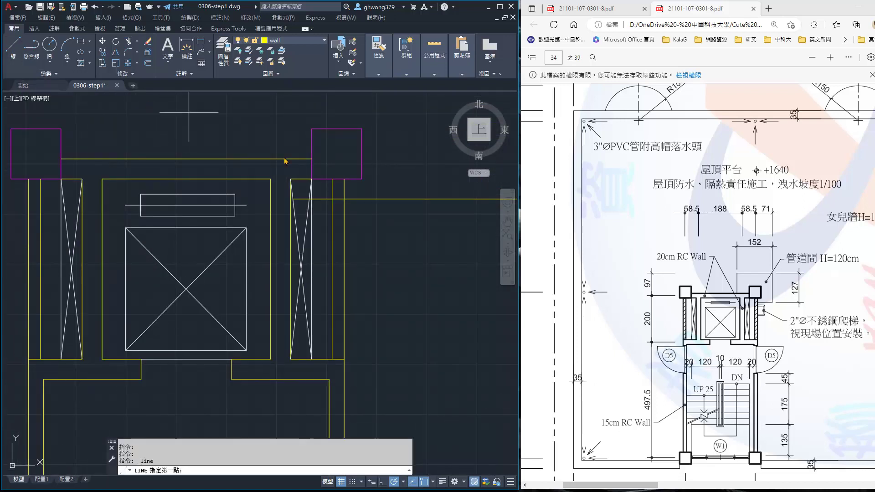
left_click(333, 179)
left_click(344, 370)
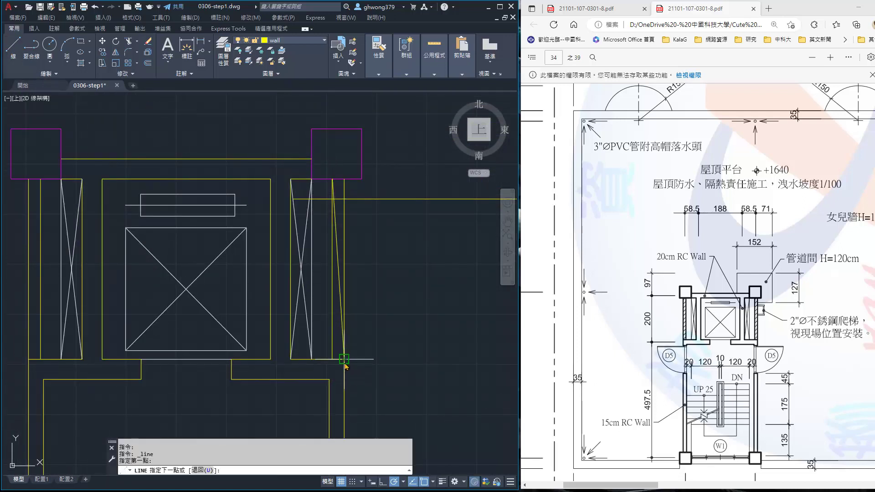
key("Return")
left_click(14, 48)
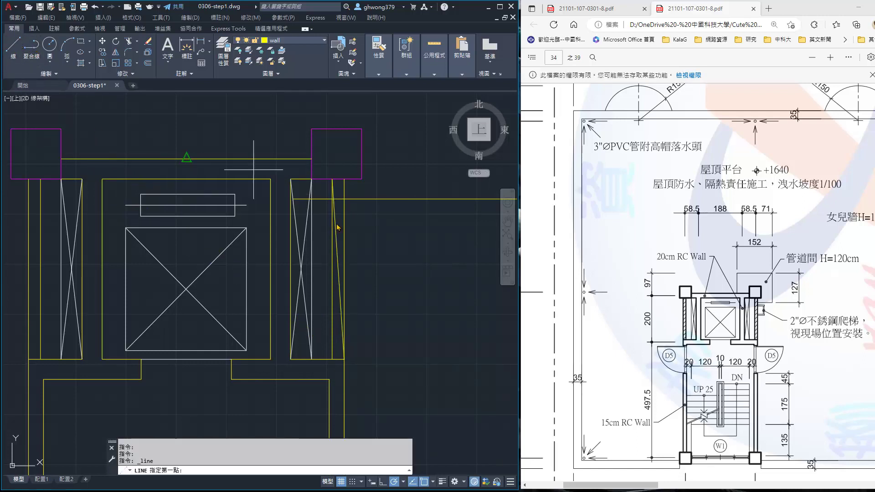
left_click(337, 272)
scroll(337, 272, "down", 5)
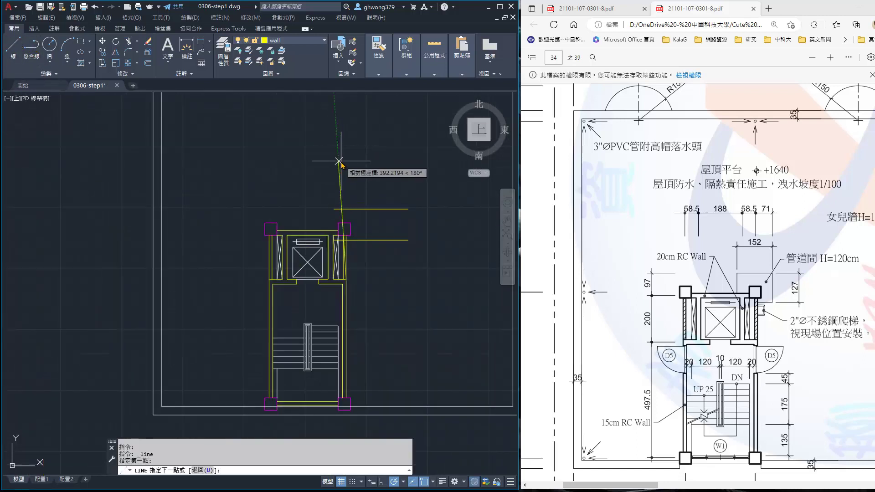
middle_click_drag(350, 173, 357, 314)
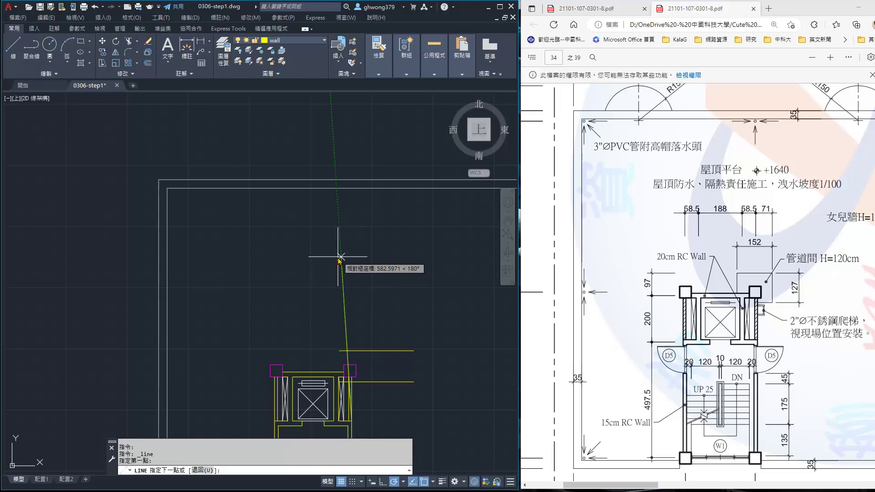
key("Escape")
scroll(341, 258, "down", 3)
scroll(364, 205, "up", 5)
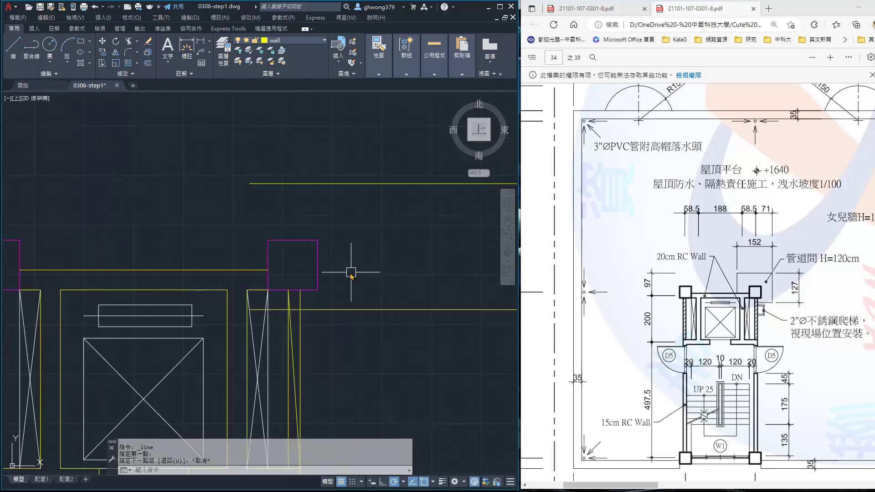
scroll(377, 181, "up", 3)
- Draw a vertical line up from the right column's midpoint and grip-stretch its top higher
left_click(13, 46)
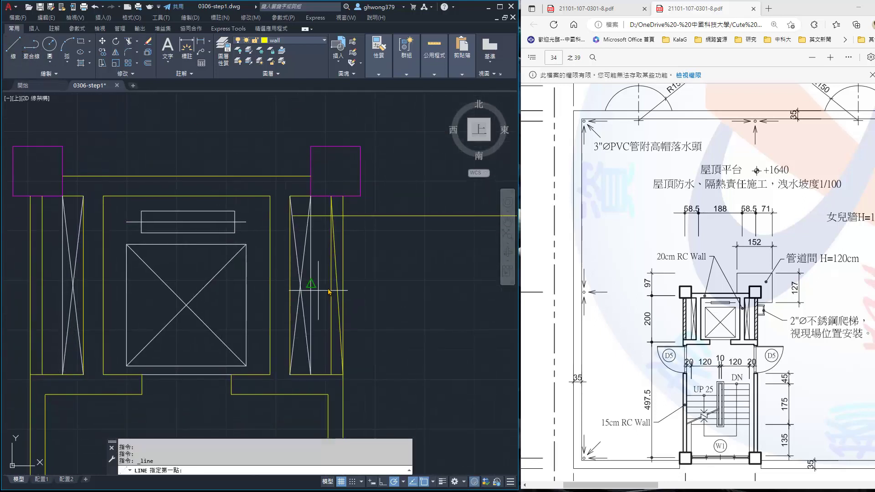
left_click(338, 285)
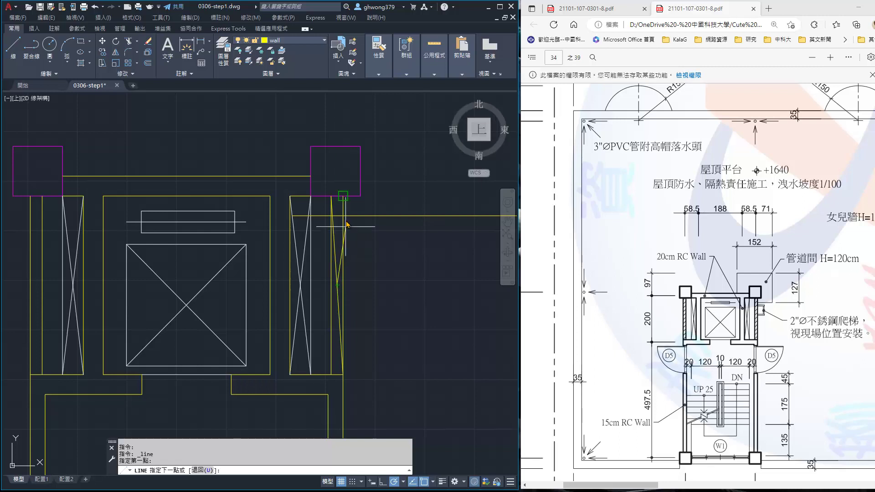
left_click(337, 163)
key("Escape")
left_click(337, 192)
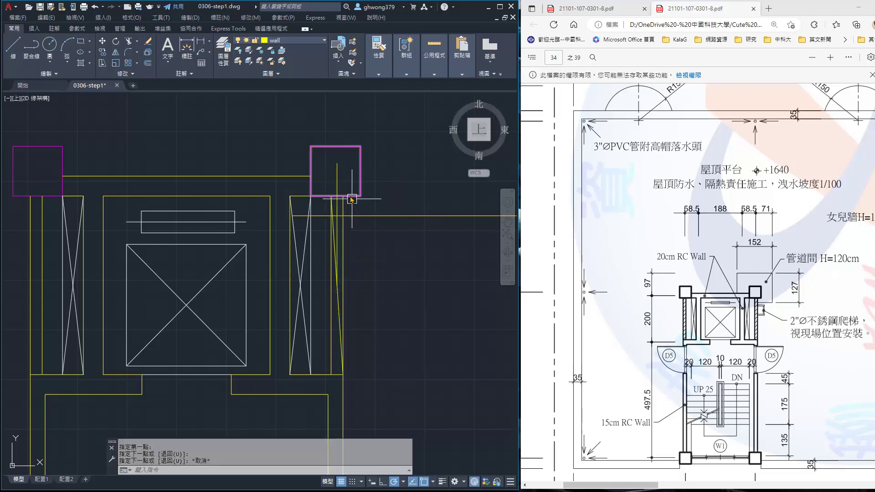
scroll(330, 313, "down", 4)
left_click(333, 255)
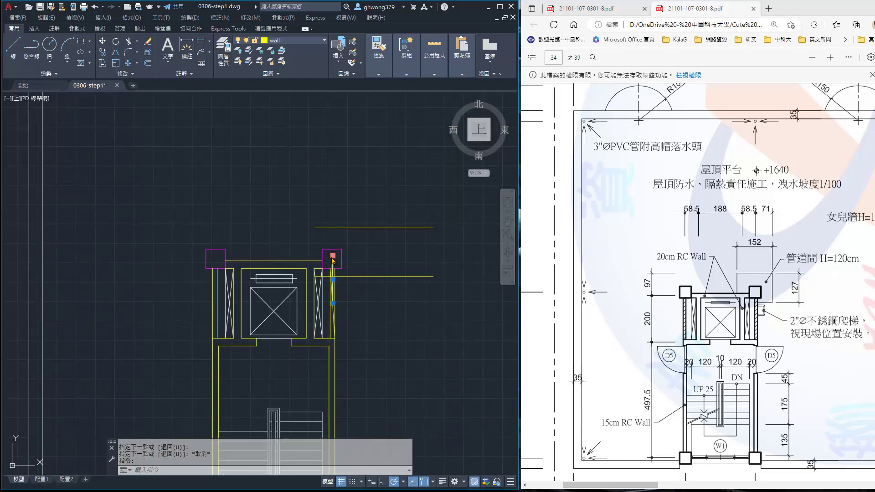
left_click(333, 199)
key("Escape")
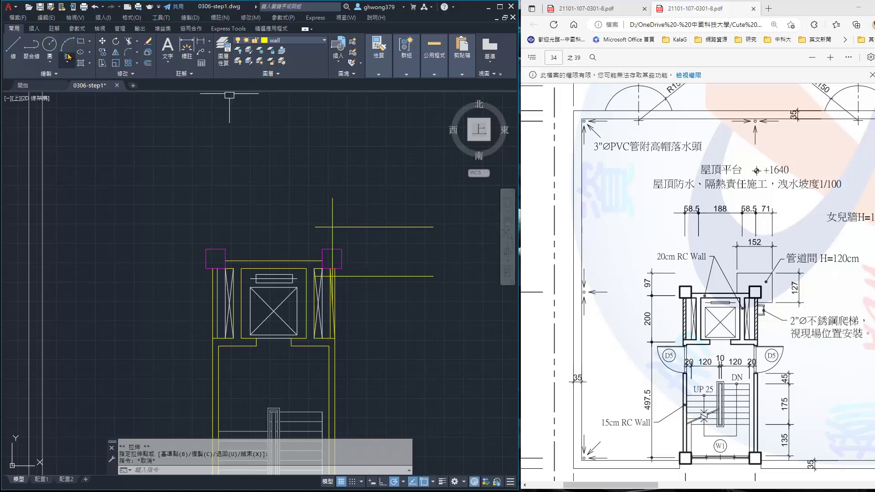
- Copy the vertical line 71 units to the right and erase the unneeded line
left_click(102, 52)
left_click(333, 210)
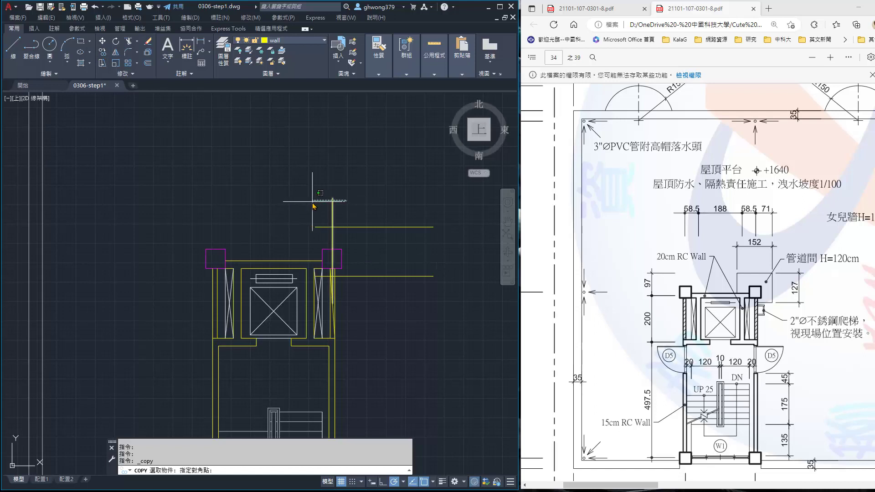
key("Return")
left_click(280, 177)
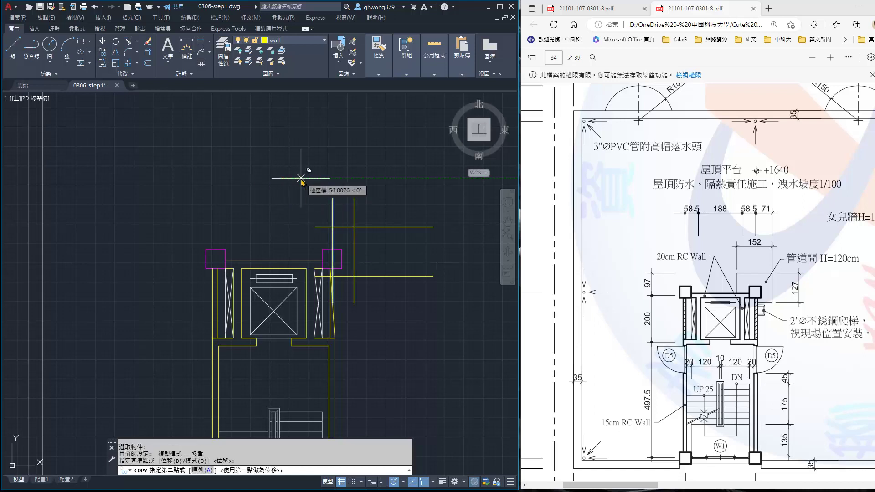
type("71")
key("Return")
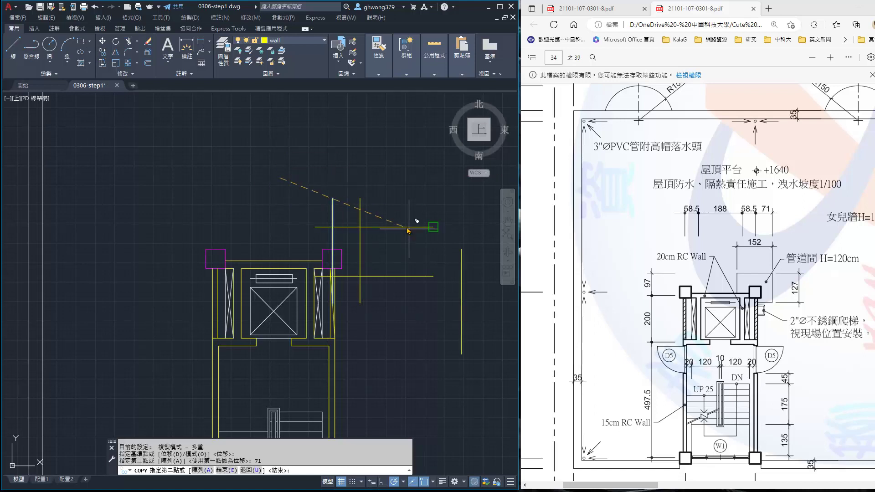
key("Escape")
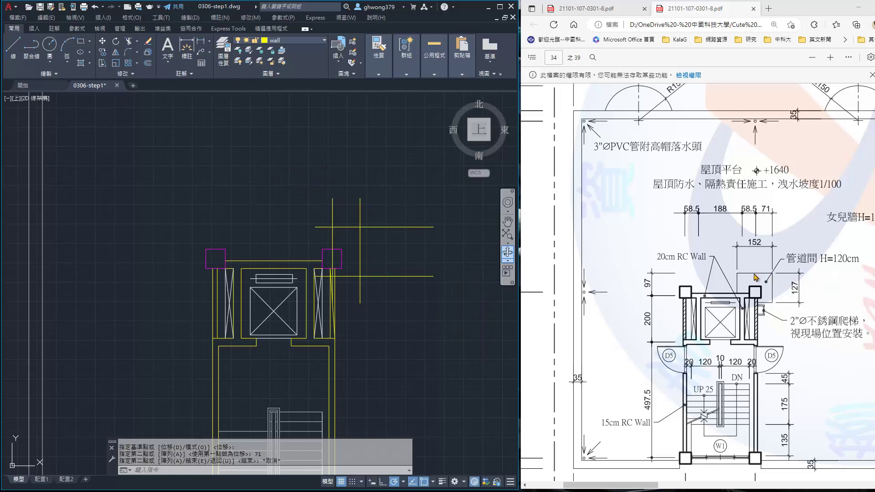
left_click(148, 41)
key("Return")
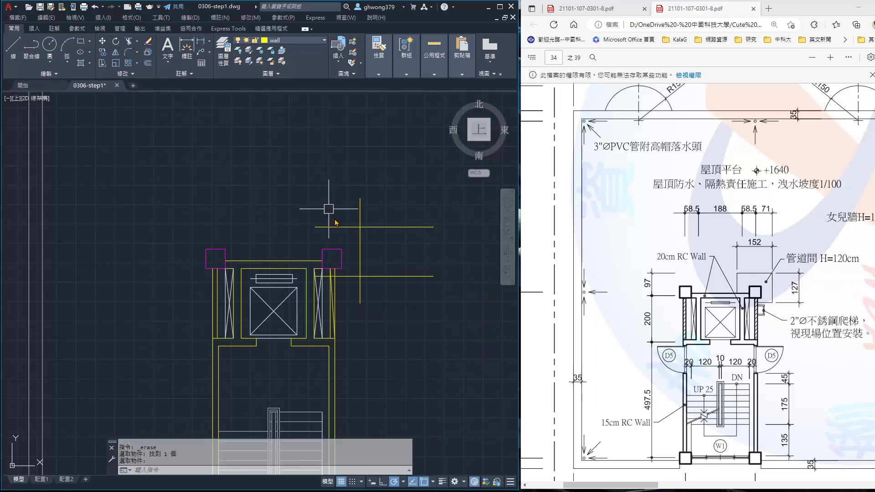
- Copy the shifted vertical line 152 units to the left to mark the shaft's other side
left_click(103, 51)
left_click(360, 251)
key("Return")
left_click(352, 158)
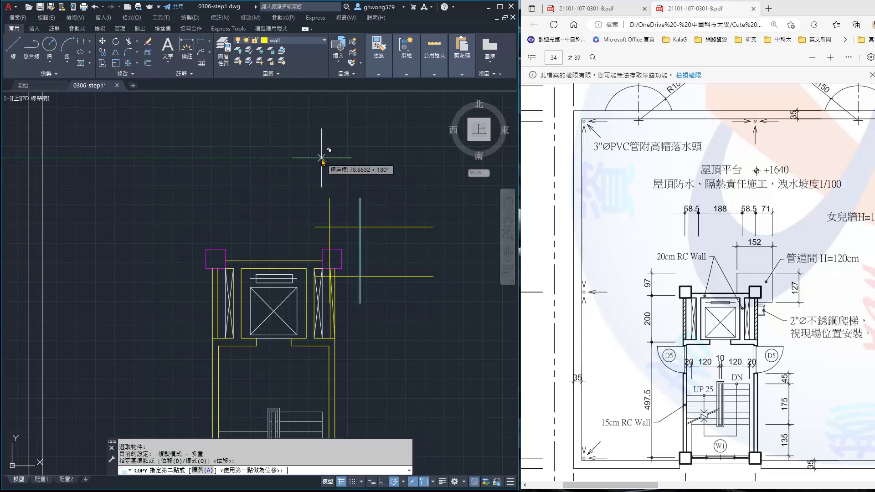
type("152")
key("Return")
key("Escape")
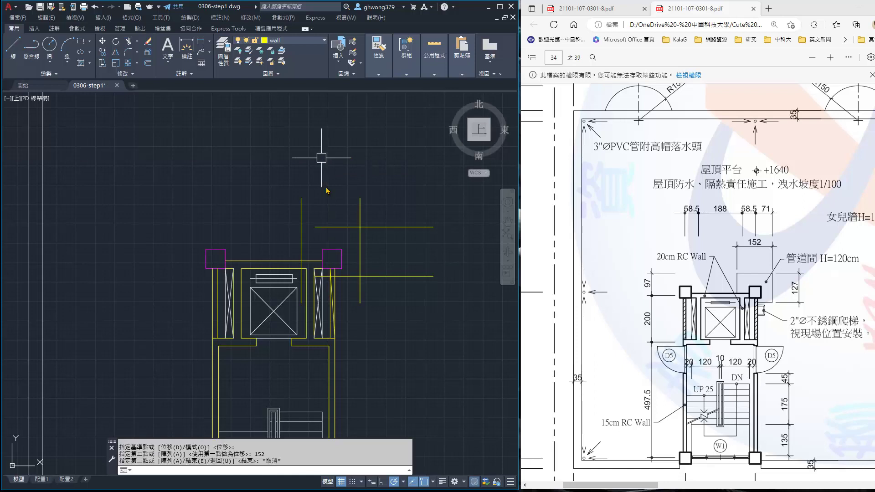
scroll(321, 228, "up", 2)
scroll(321, 228, "up", 2)
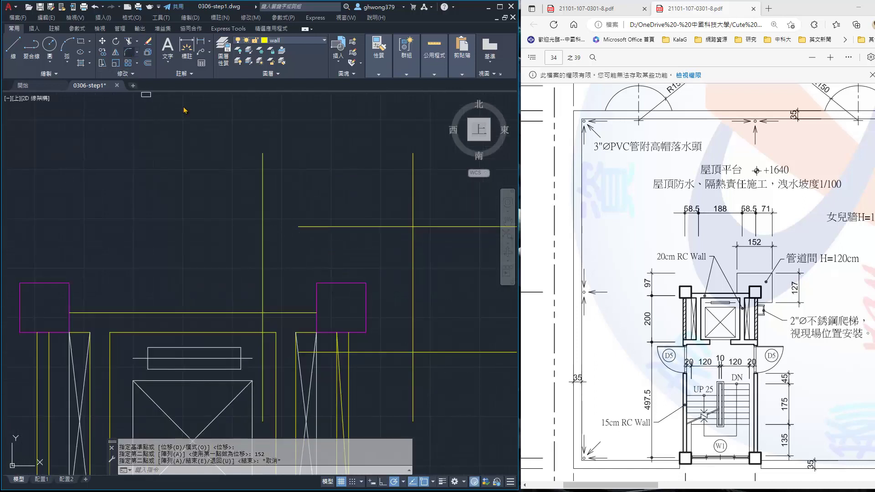
- Fillet the top line to the left and right shaft lines, and the lower line, into square corners
left_click(129, 51)
left_click(307, 227)
left_click(263, 249)
key("Return")
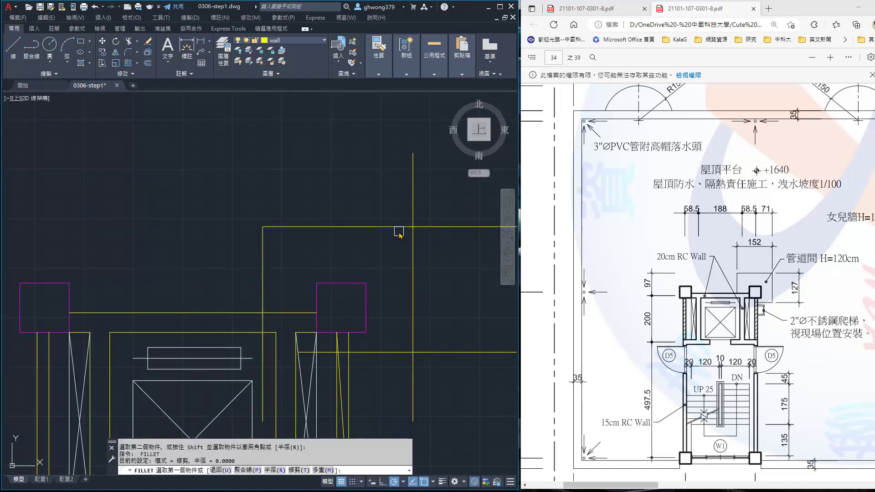
left_click(399, 227)
left_click(412, 237)
key("Return")
left_click(402, 353)
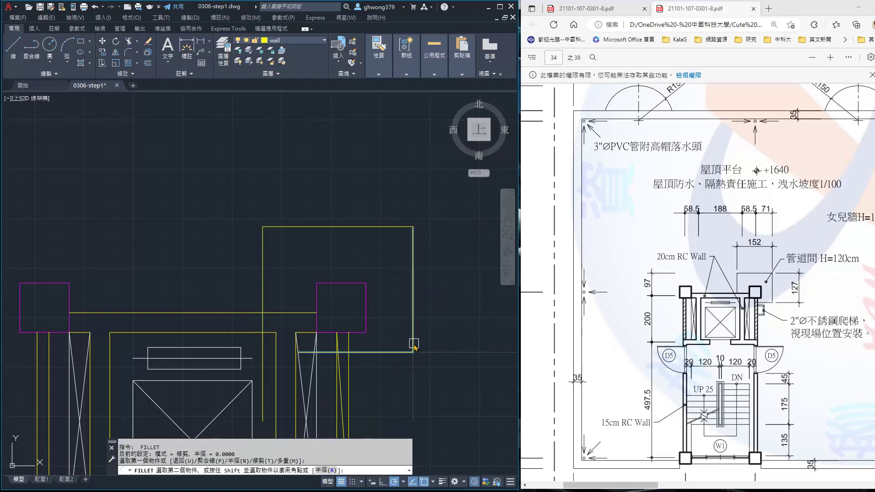
key("Return")
key("Escape")
- Grip-stretch the lower line's left end back to the shaft side, then zoom out to the whole core
left_click(328, 353)
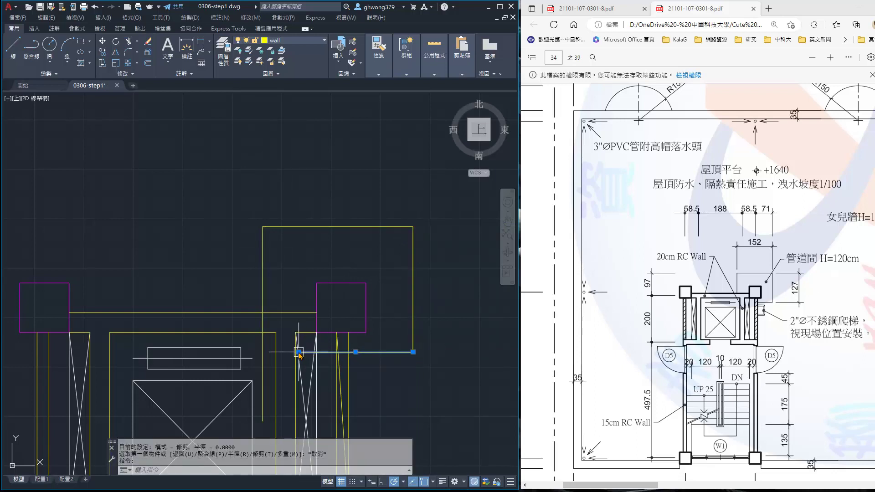
left_click(299, 352)
left_click(349, 353)
left_click(263, 345)
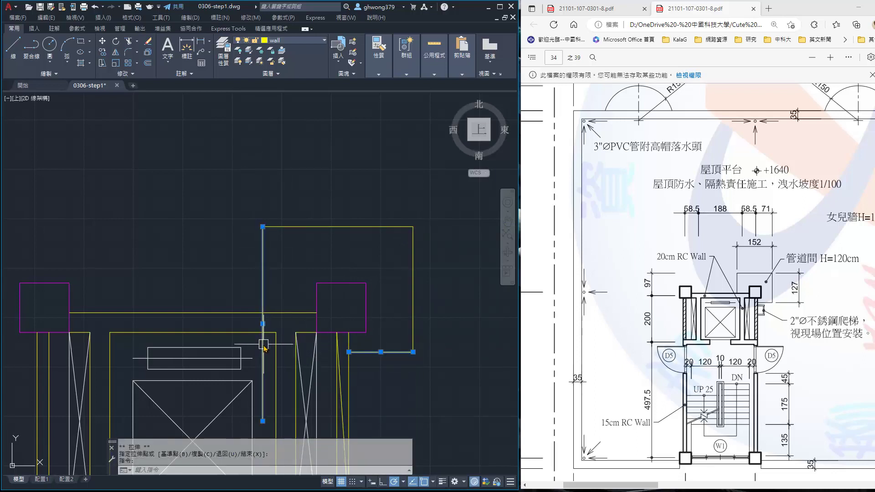
left_click(263, 421)
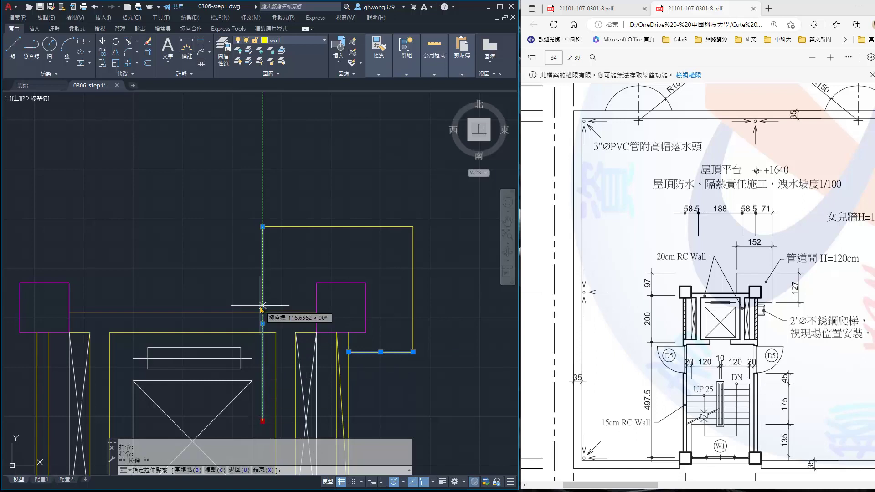
key("Escape")
scroll(381, 307, "down", 2)
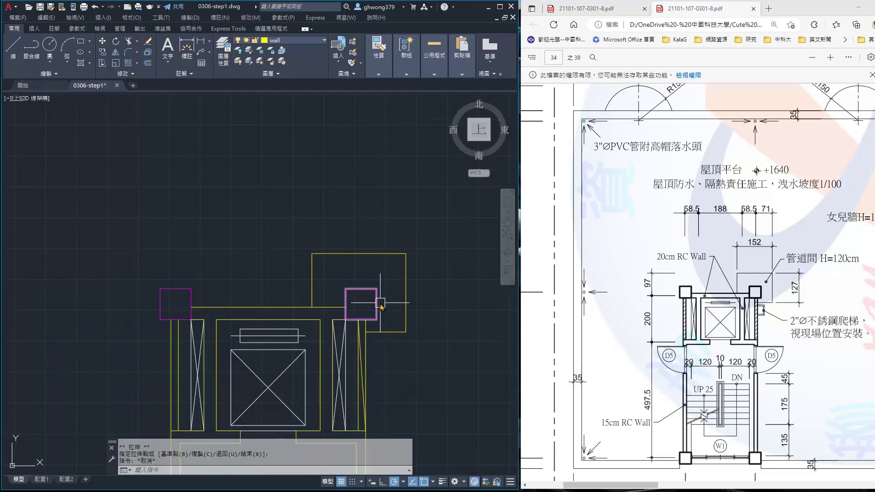
scroll(416, 363, "down", 2)
middle_click_drag(417, 362, 379, 246)
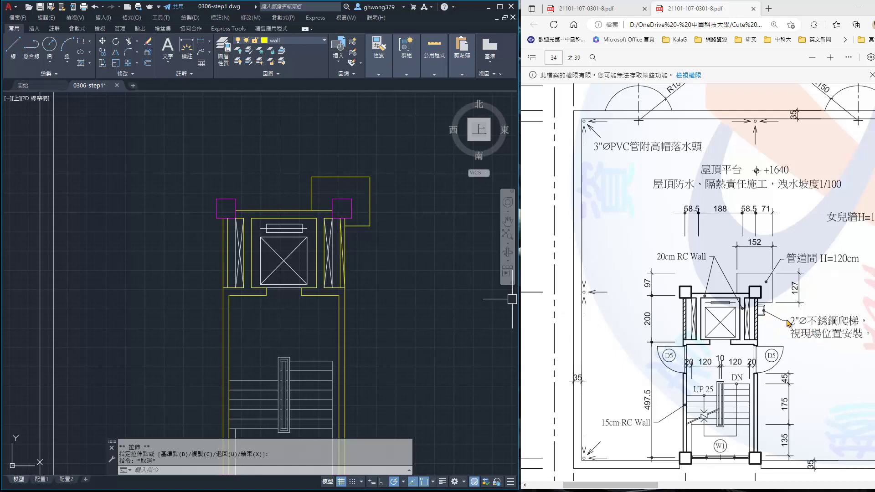
- Draw a small rectangular bar beside the pipe shaft
scroll(787, 322, "up", 2)
scroll(805, 350, "down", 2)
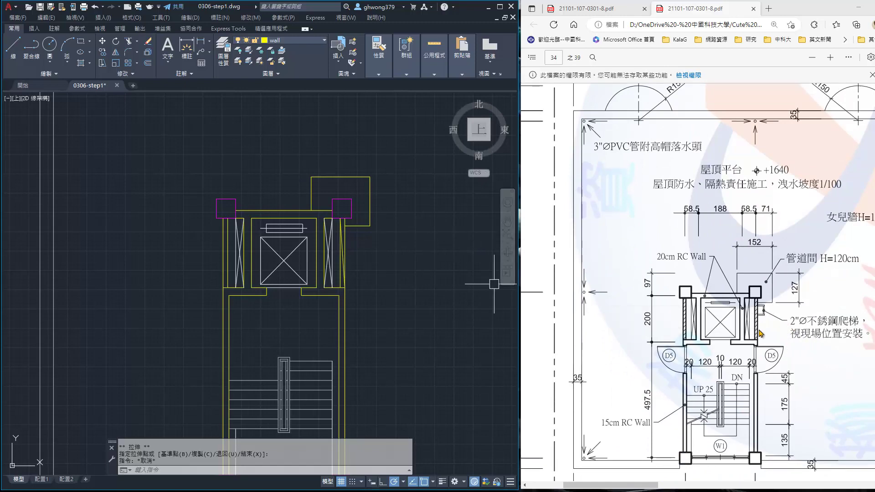
scroll(779, 333, "up", 1, "ctrl")
scroll(779, 332, "up", 1, "ctrl")
scroll(736, 290, "up", 1, "ctrl")
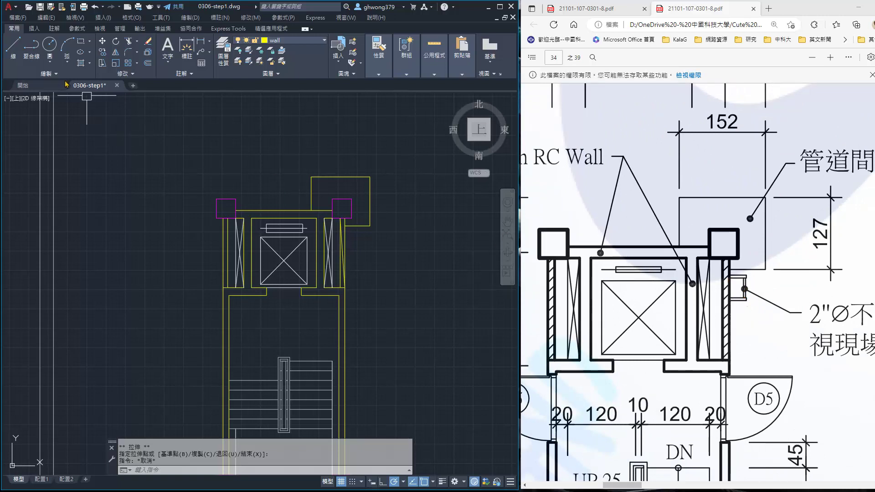
left_click(81, 41)
scroll(340, 250, "up", 2)
scroll(339, 251, "up", 4)
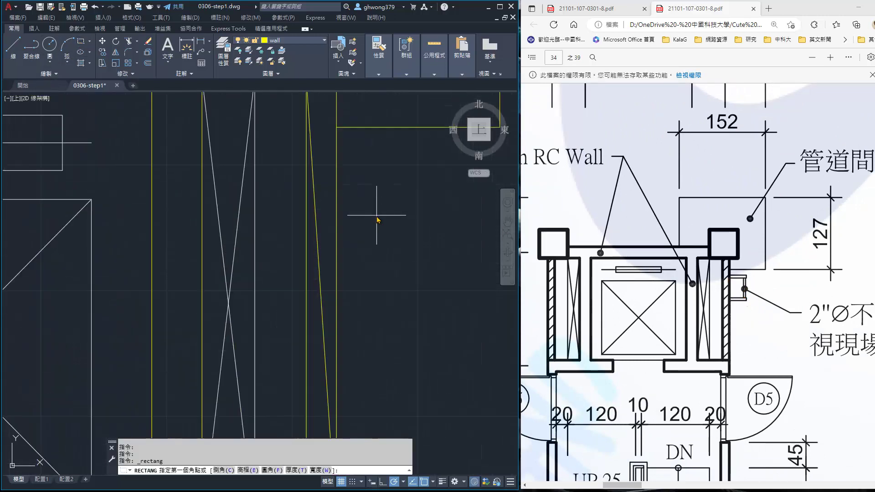
left_click(332, 173)
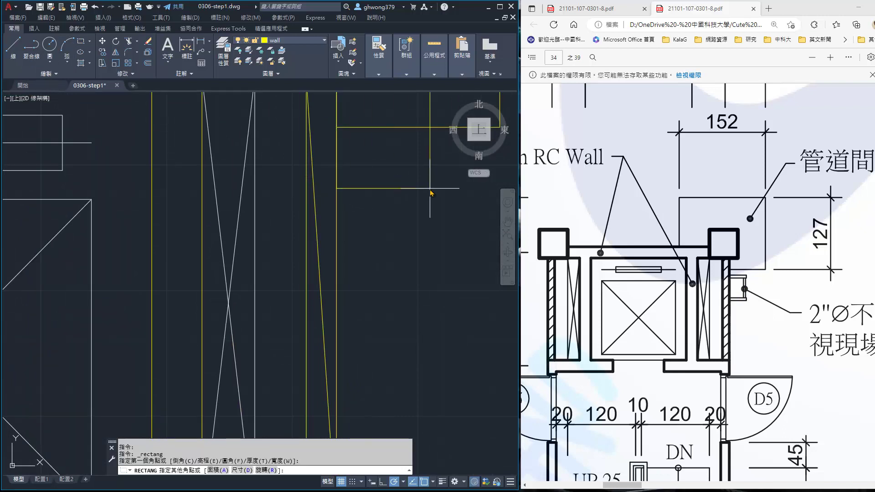
key("Escape")
key("Return")
left_click(360, 182)
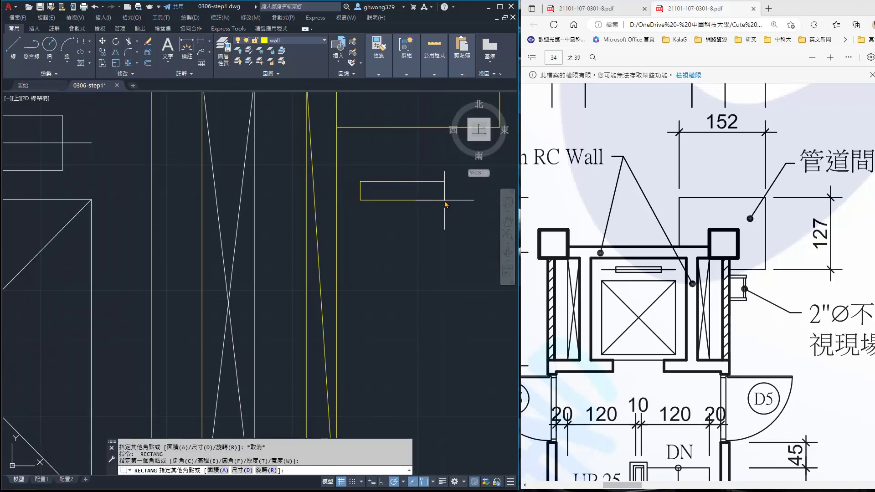
scroll(455, 204, "down", 2)
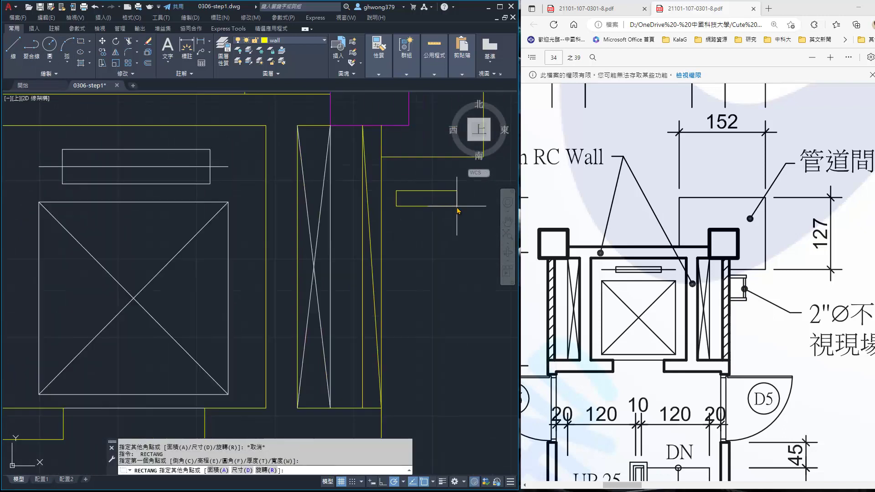
key("Escape")
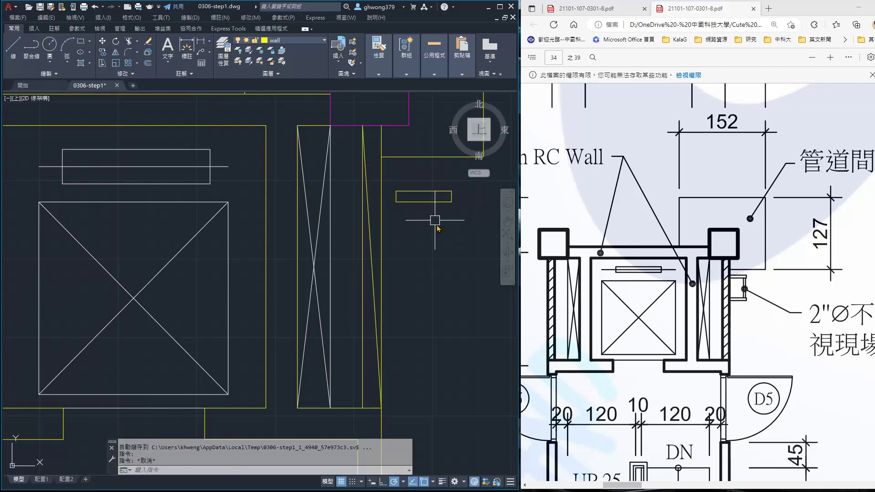
- Move the small bar left against the wall line and delete the stray slanted line
type("m")
key("Return")
left_click(435, 215)
left_click(396, 202)
key("Return")
left_click(396, 191)
left_click(381, 191)
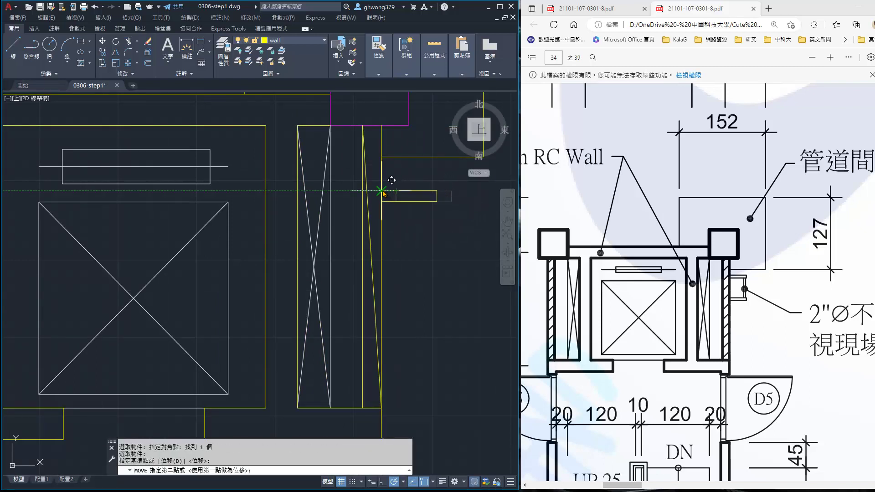
key("Escape")
left_click(370, 247)
key("Delete")
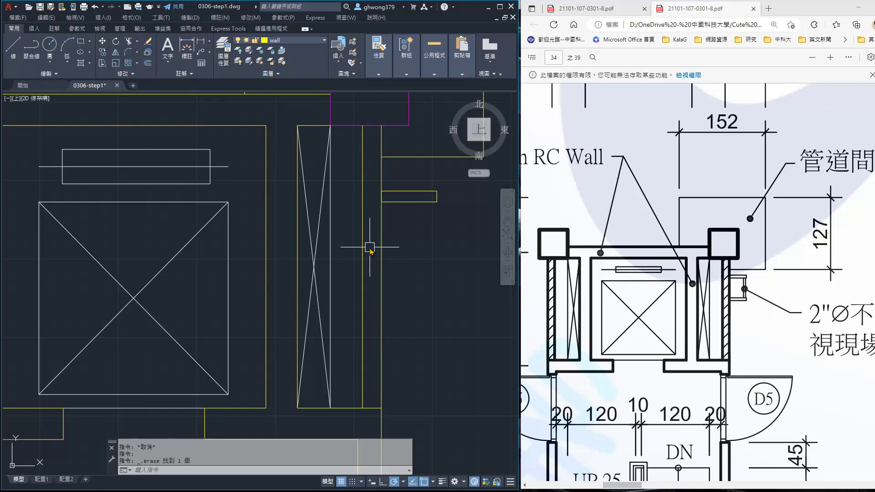
- Copy the small bar straight down to form the second horizontal bar
left_click(102, 52)
left_click_drag(415, 221, 363, 171)
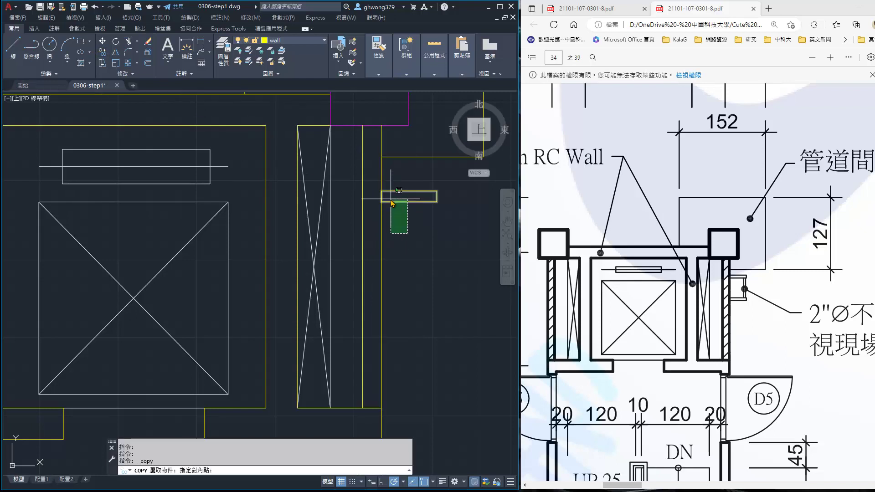
key("Return")
left_click(419, 232)
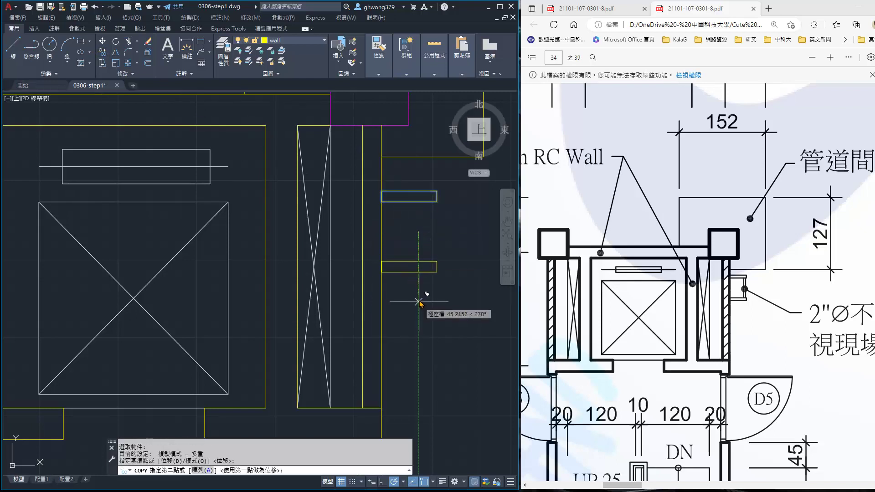
left_click(419, 292)
key("Escape")
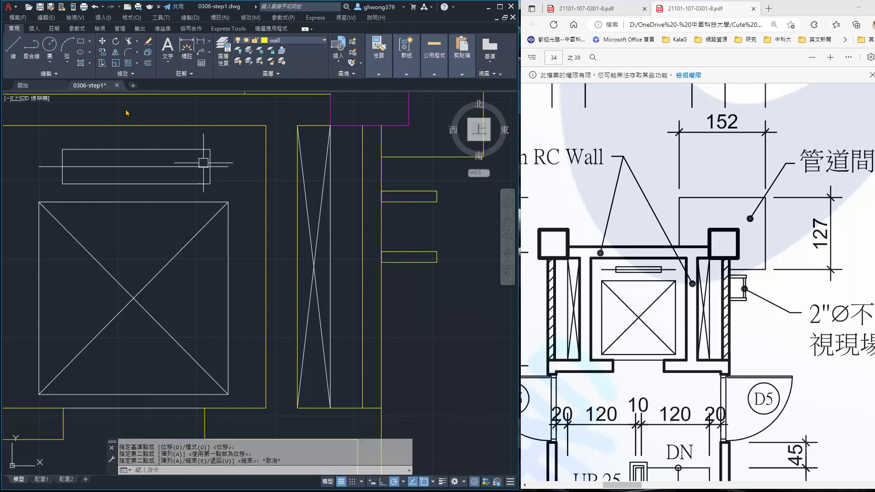
- Draw a narrow vertical rectangle spanning both bars and move it left against them
left_click(81, 41)
scroll(438, 234, "up", 3)
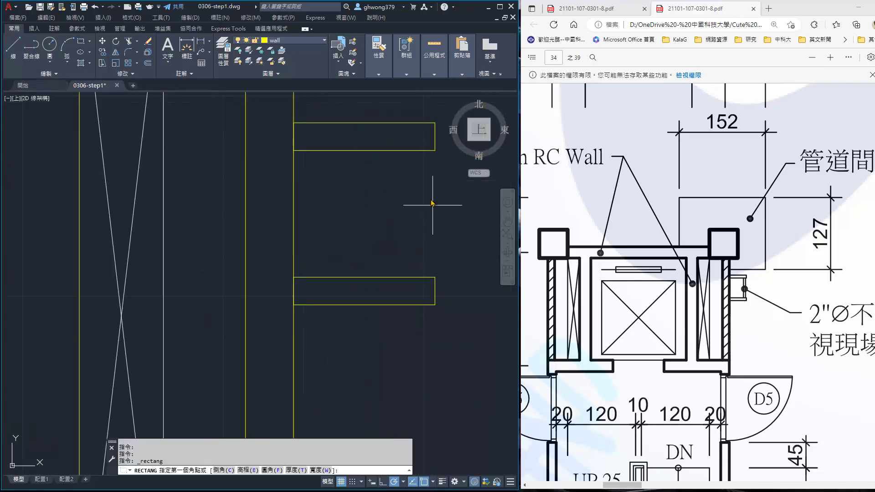
left_click(430, 151)
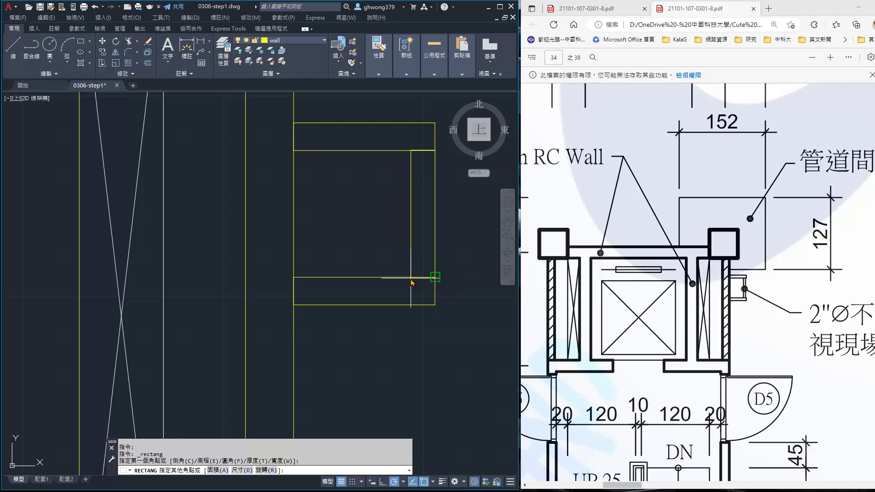
left_click(419, 335)
key("Escape")
left_click(103, 41)
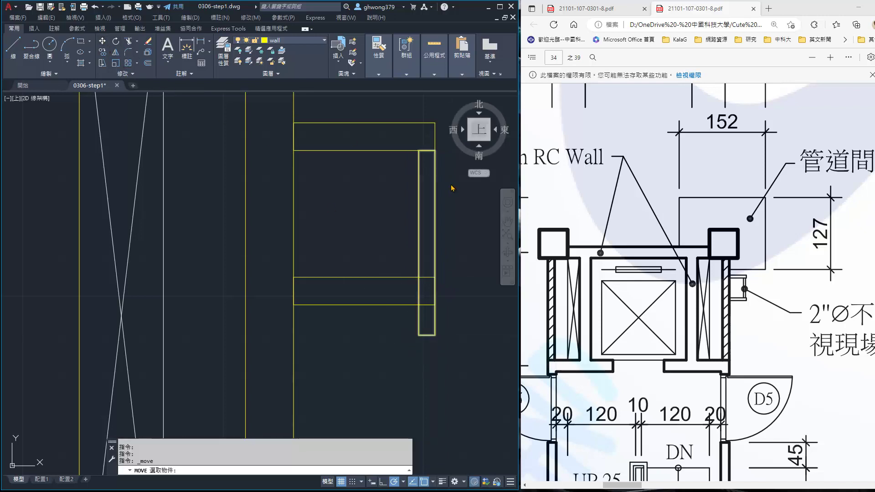
left_click(489, 337)
left_click(417, 149)
key("Return")
left_click(477, 319)
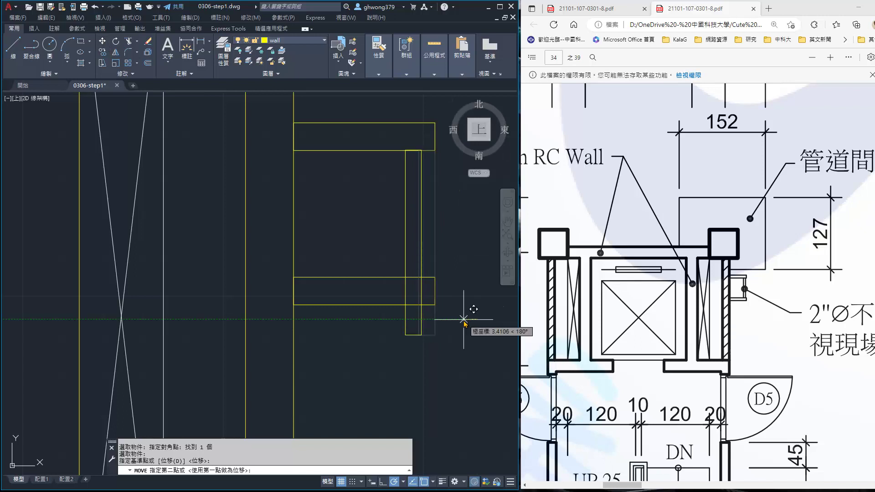
left_click(464, 319)
- Start stretching the narrow rectangle's bottom end, then cancel the stretch
left_click(103, 64)
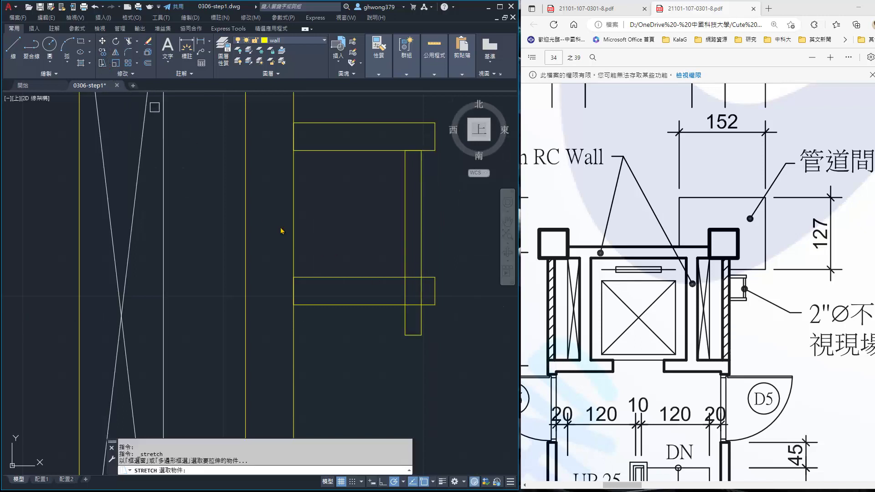
left_click(439, 359)
left_click(367, 301)
key("Return")
left_click(405, 335)
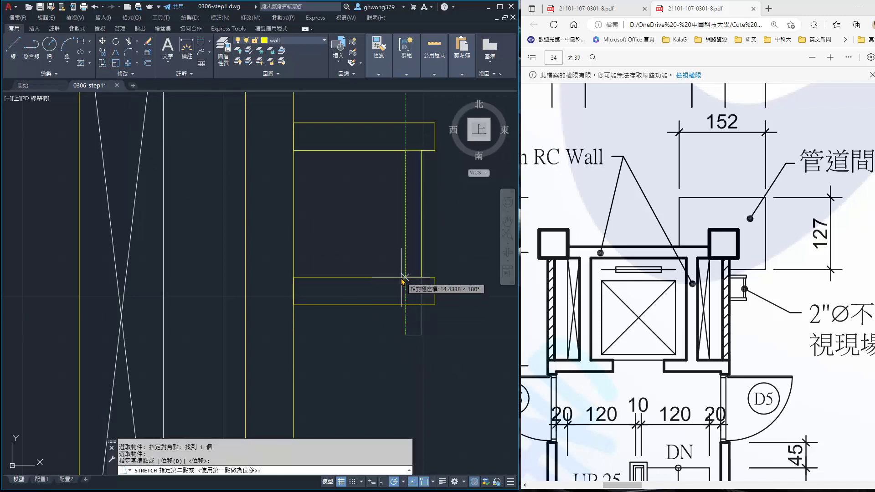
key("Escape")
scroll(408, 283, "down", 5)
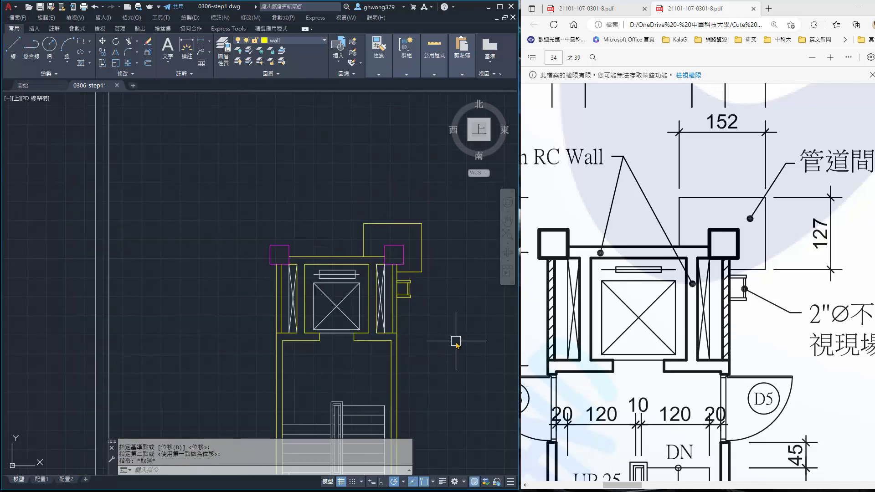
scroll(437, 337, "up", 3)
- Move the pipe-shaft box and ladder fitting from layer 'wall' to layer 'other'
left_click(424, 303)
left_click(381, 249)
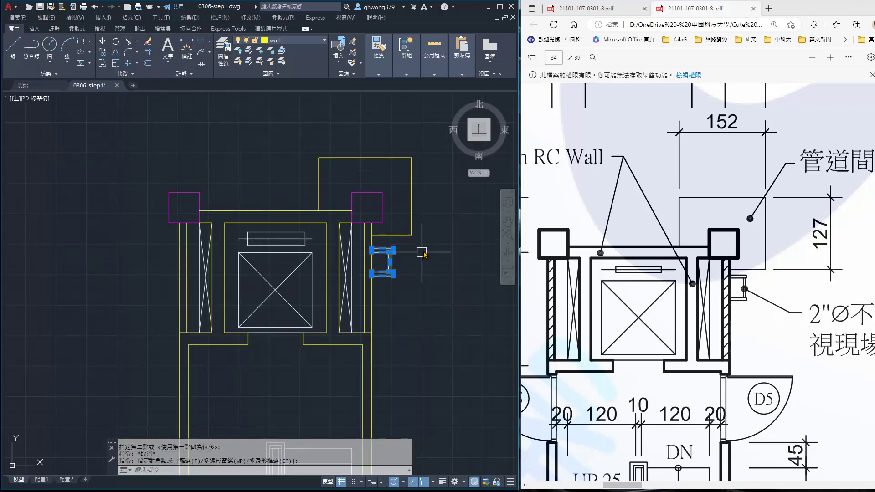
left_click(424, 251)
left_click(399, 157)
left_click(354, 146)
left_click(300, 168)
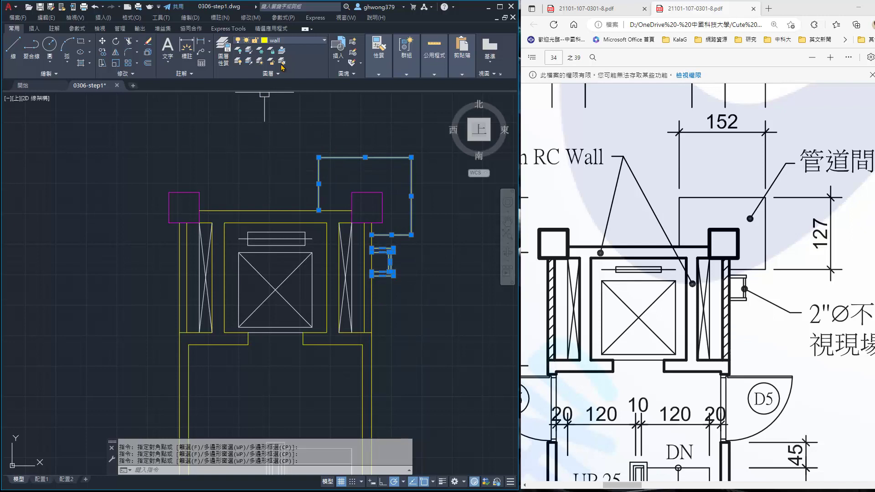
left_click(290, 43)
left_click(296, 145)
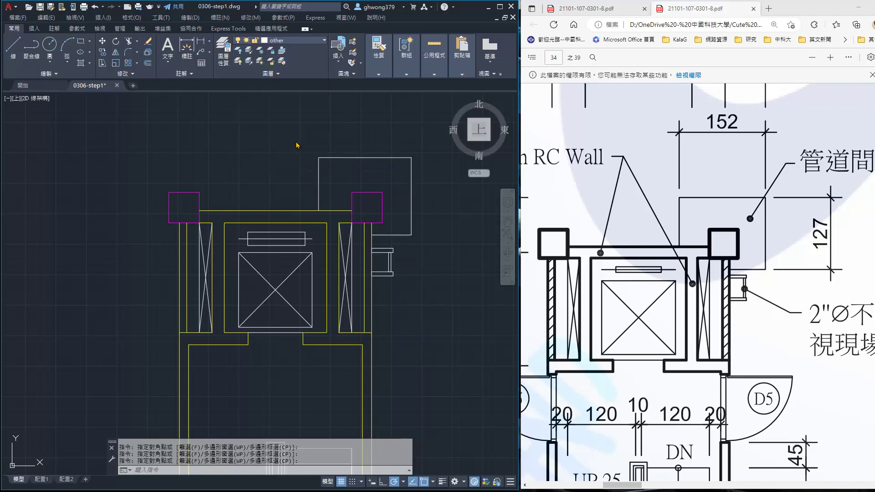
left_click(318, 174)
left_click(391, 267)
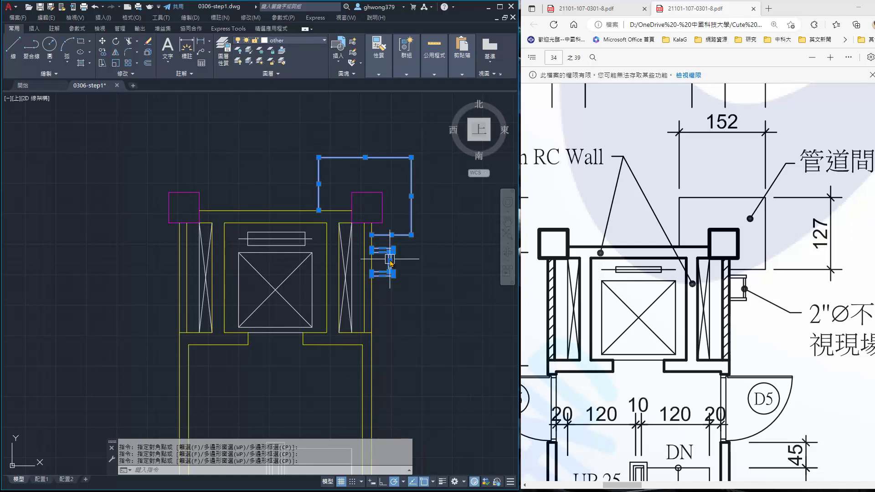
scroll(390, 263, "down", 4)
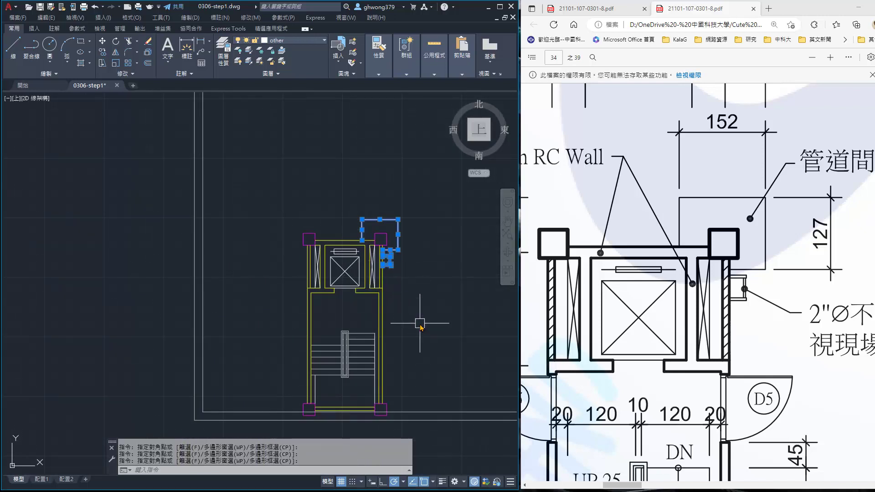
middle_click_drag(394, 326, 397, 218)
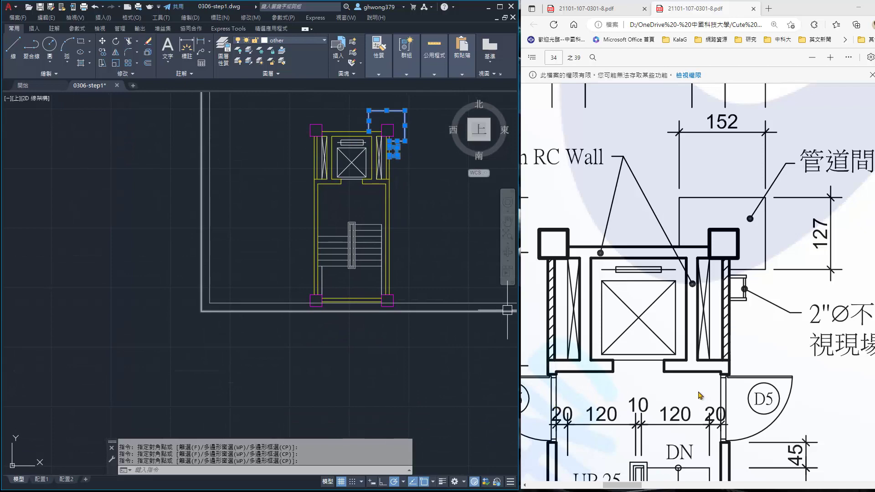
scroll(701, 396, "down", 4)
scroll(715, 360, "down", 1, "ctrl")
scroll(728, 323, "down", 1, "ctrl")
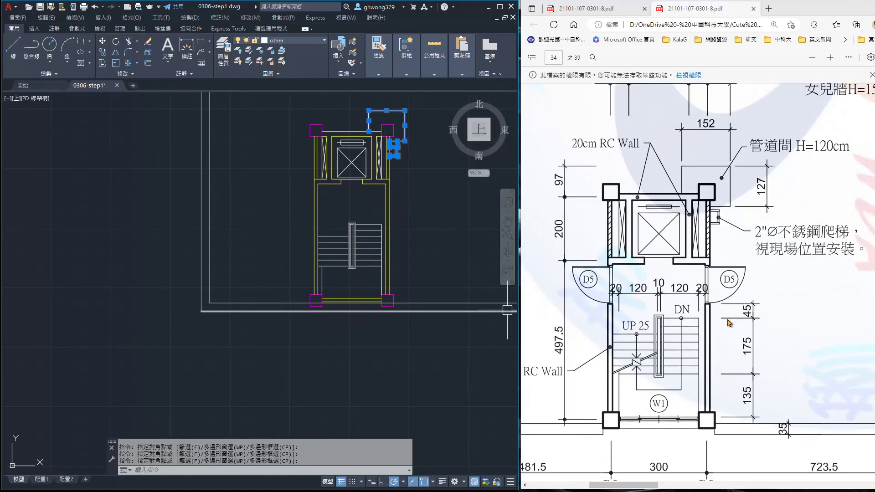
left_click(615, 13)
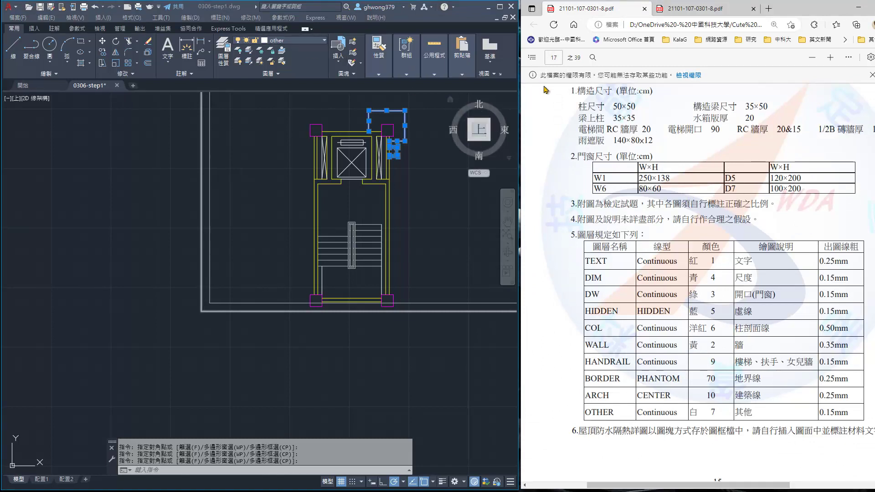
left_click(693, 12)
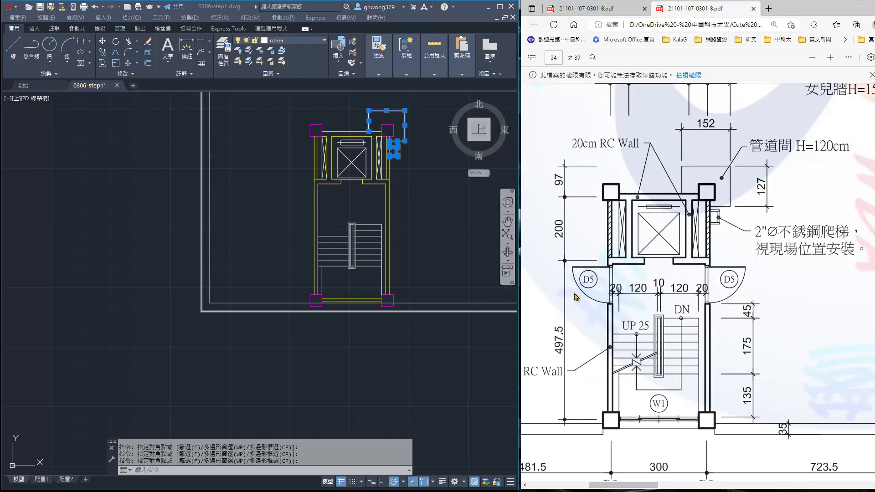
scroll(623, 318, "down", 3)
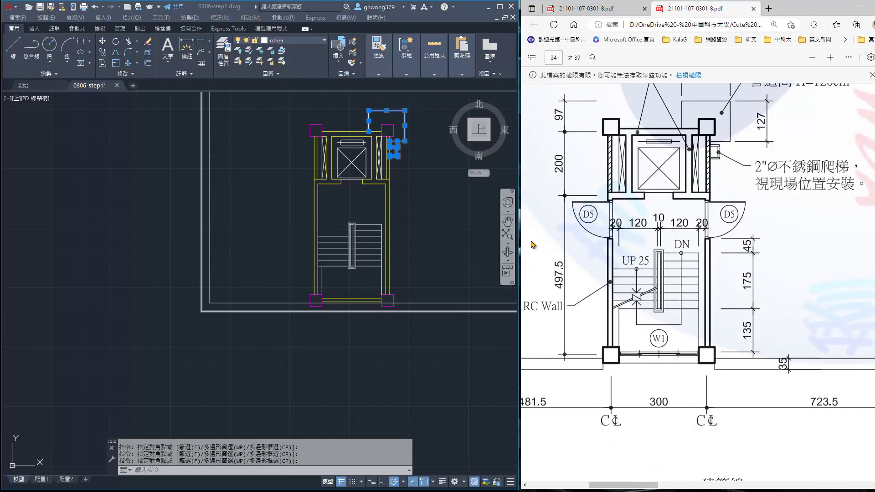
scroll(412, 220, "up", 2)
scroll(413, 220, "up", 2)
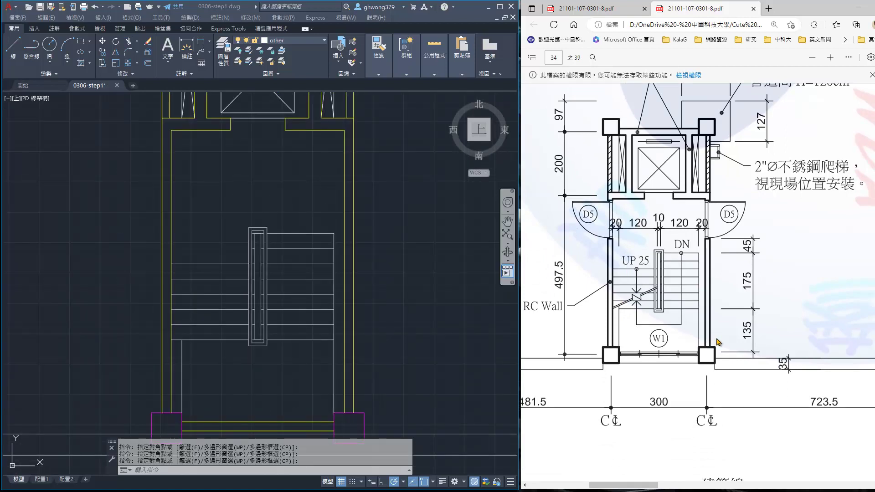
left_click(92, 90)
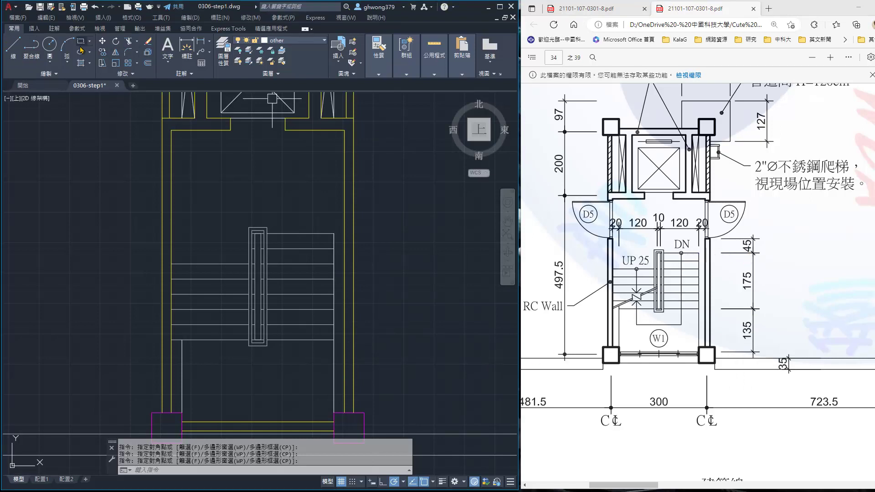
- Copy the top stair line 45 units above it
left_click(103, 52)
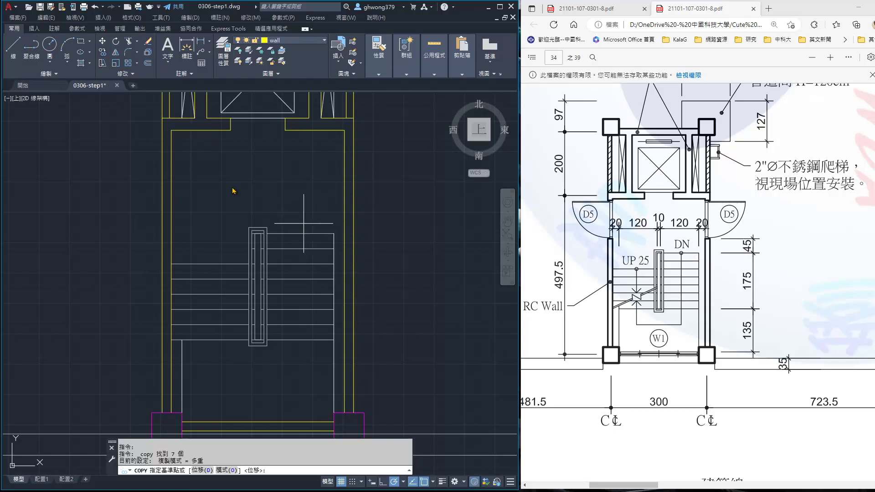
left_click(103, 52)
left_click(299, 234)
key("Return")
left_click(402, 267)
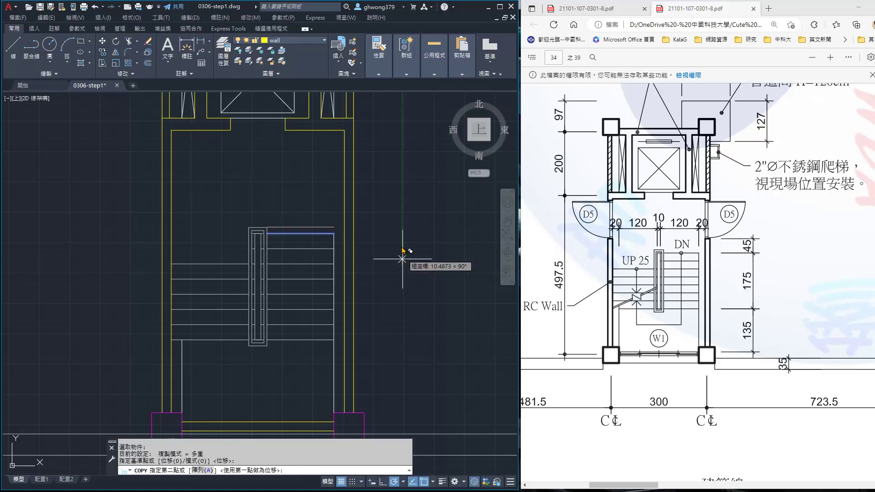
type("45")
key("Return")
key("Escape")
type("trim")
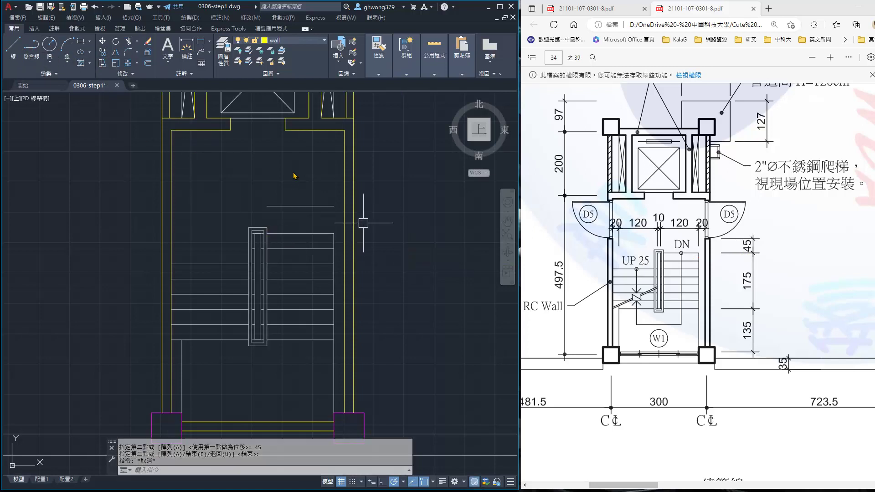
left_click(328, 200)
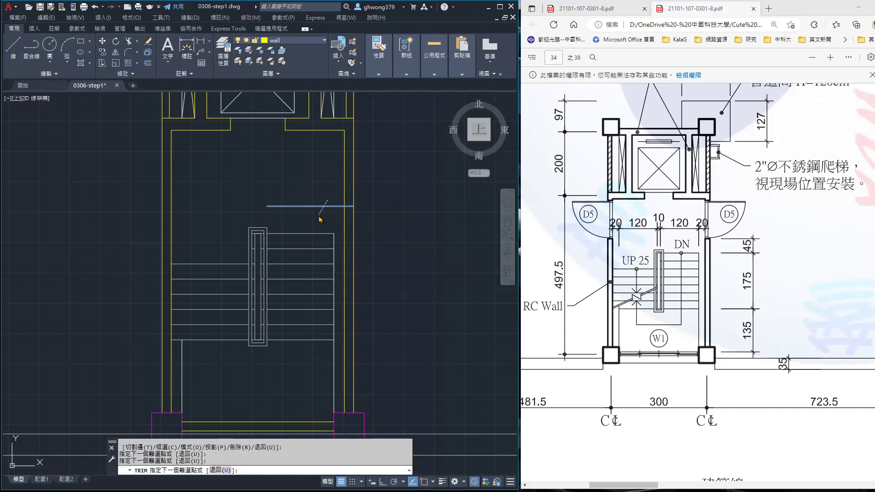
key("Escape")
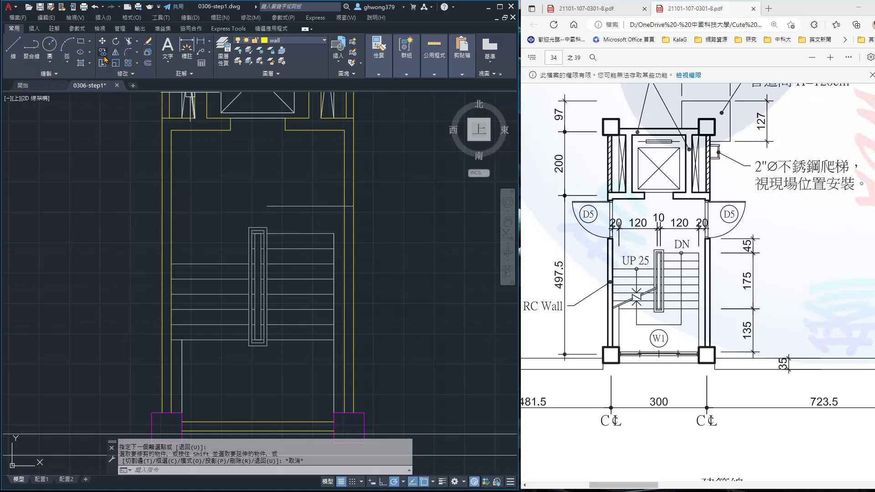
- Copy the new line another 120 units above
left_click(102, 51)
left_click(346, 206)
key("Return")
left_click(395, 250)
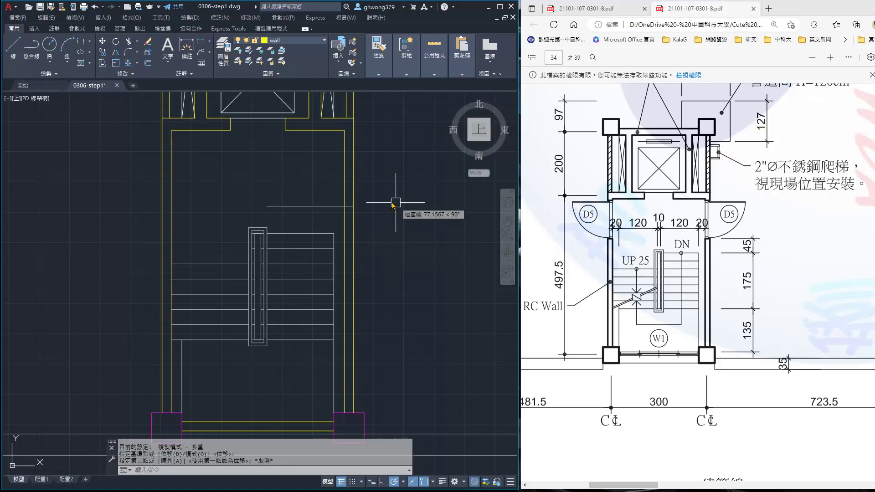
left_click(384, 257)
type("120")
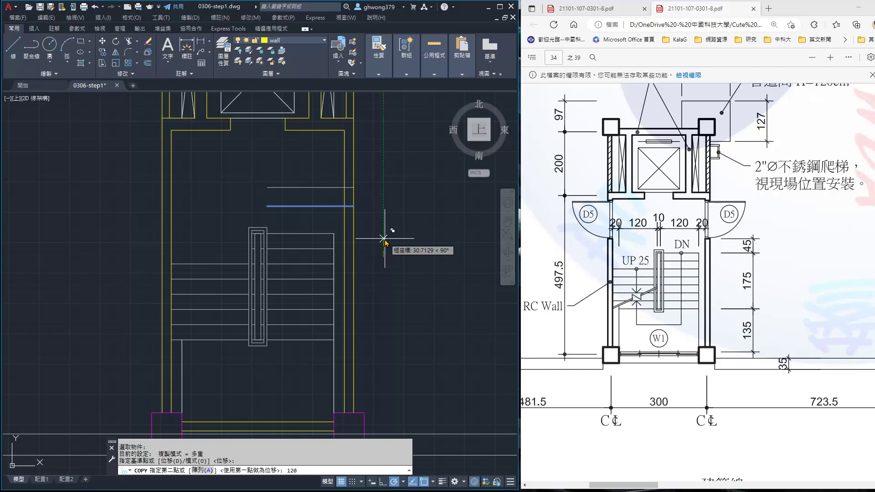
key("Return")
key("Escape")
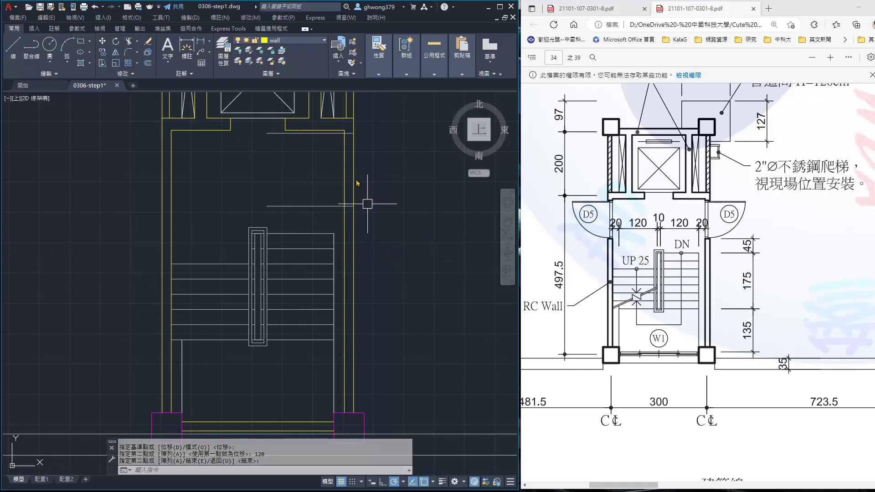
- Measure the distance from the wall corner down to the white line below it
scroll(351, 132, "up", 4)
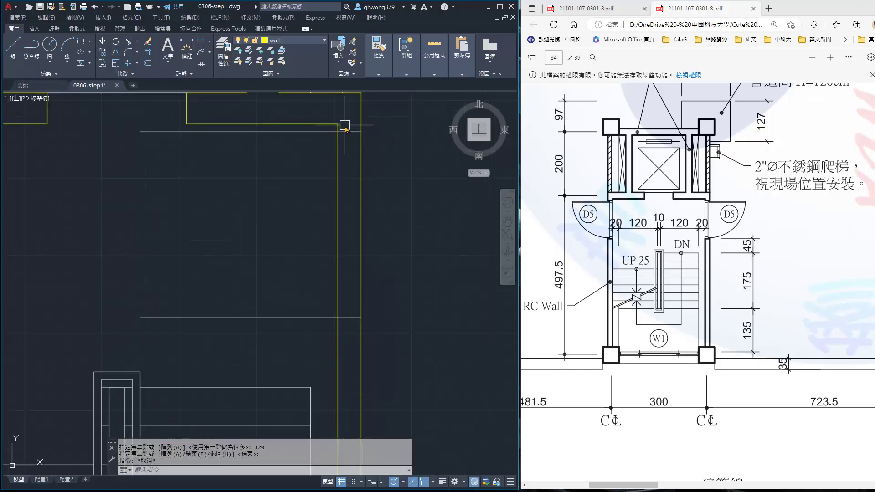
scroll(334, 122, "up", 2)
scroll(335, 122, "up", 2)
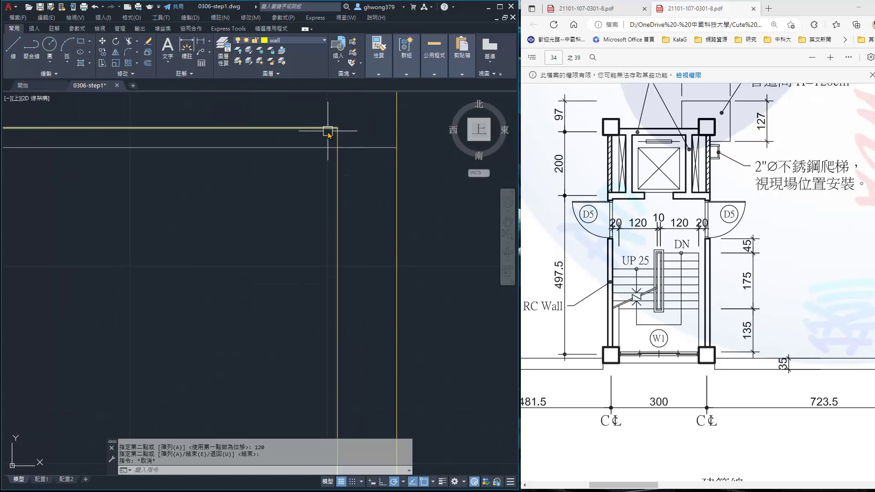
type("di")
key("Return")
left_click(337, 128)
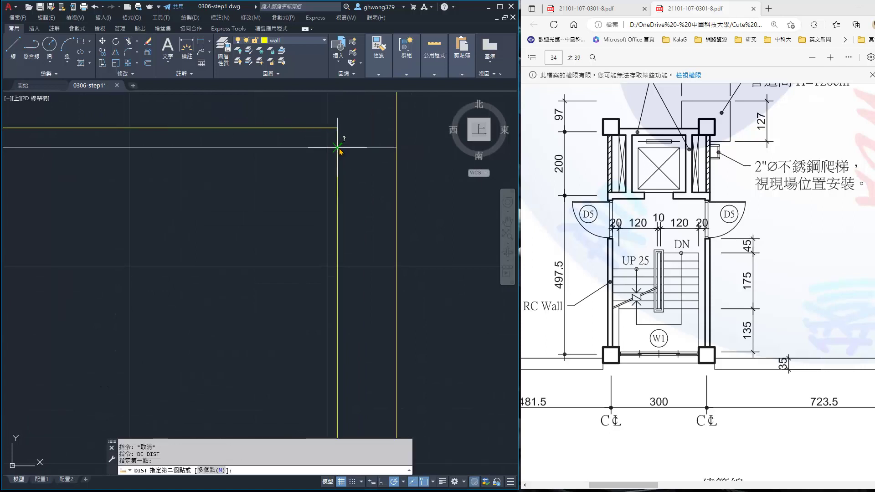
left_click(339, 149)
key("Escape")
scroll(339, 150, "down", 2)
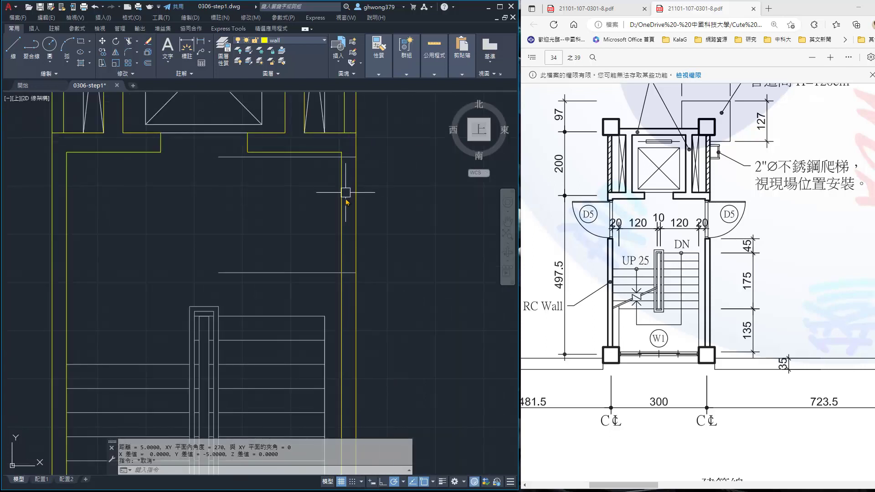
- Trim the white line segments crossing the right wall opening
left_click(128, 42)
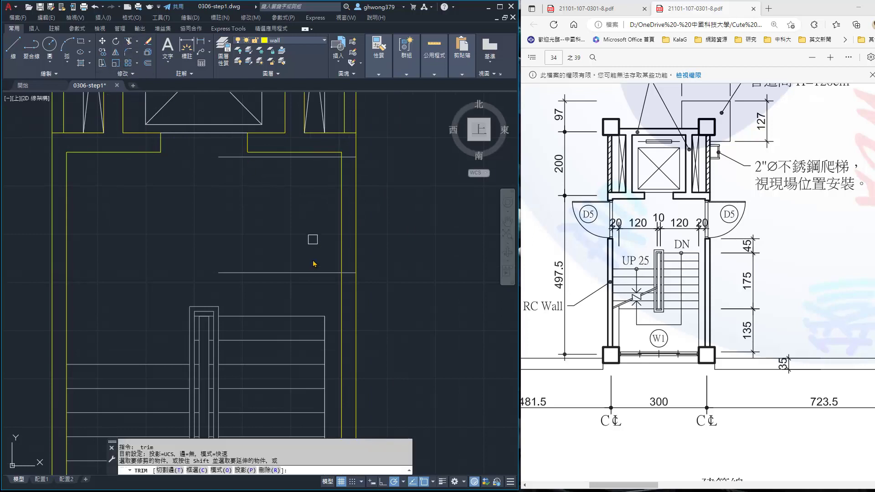
left_click(224, 160)
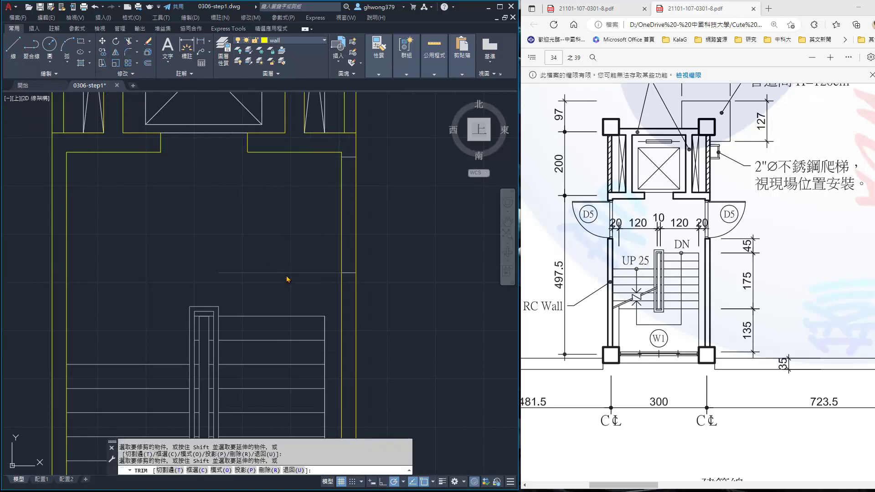
left_click(287, 273)
left_click_drag(335, 215, 362, 244)
key("Escape")
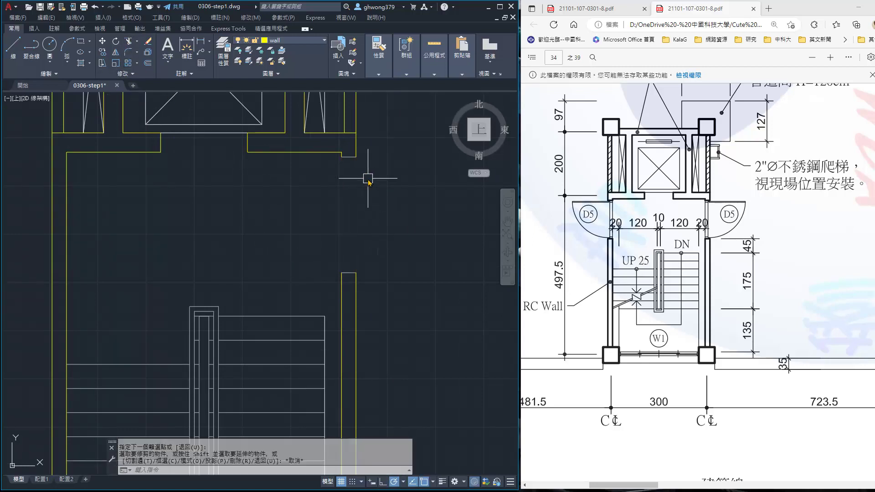
- Put the lines around the new opening on the wall layer
left_click_drag(358, 302, 253, 139)
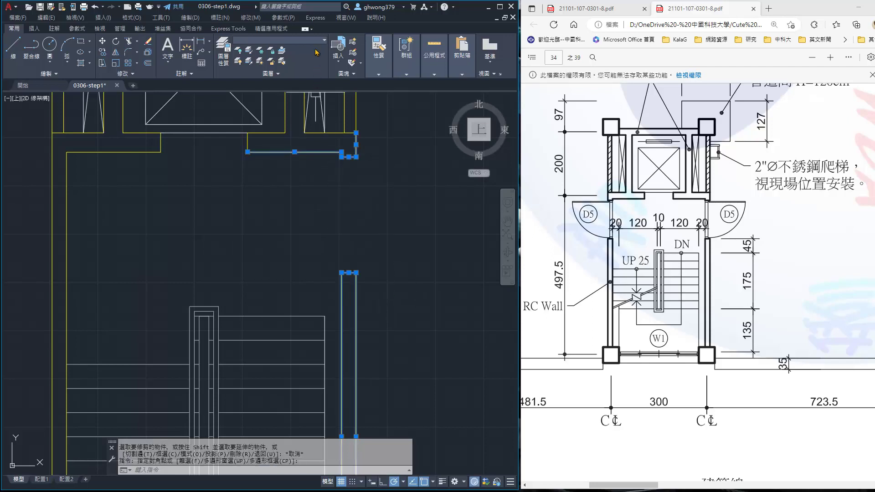
left_click(310, 44)
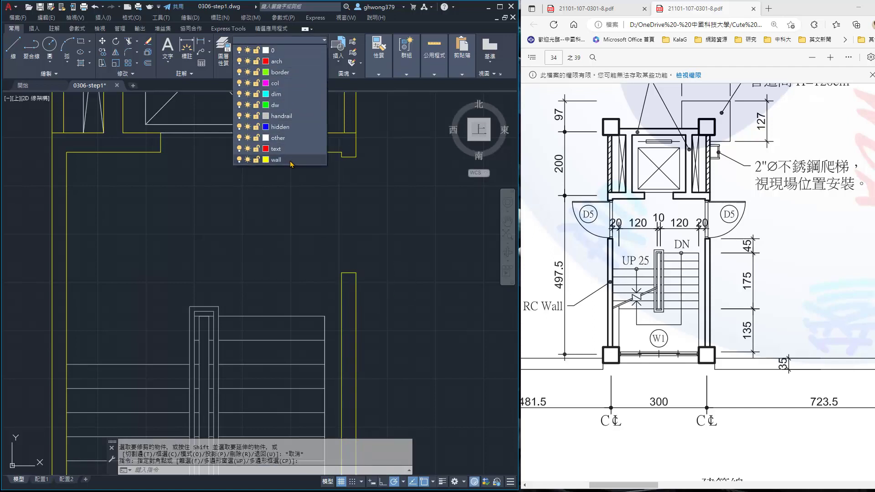
left_click(292, 160)
key("Escape")
scroll(263, 190, "down", 3)
scroll(236, 192, "down", 2)
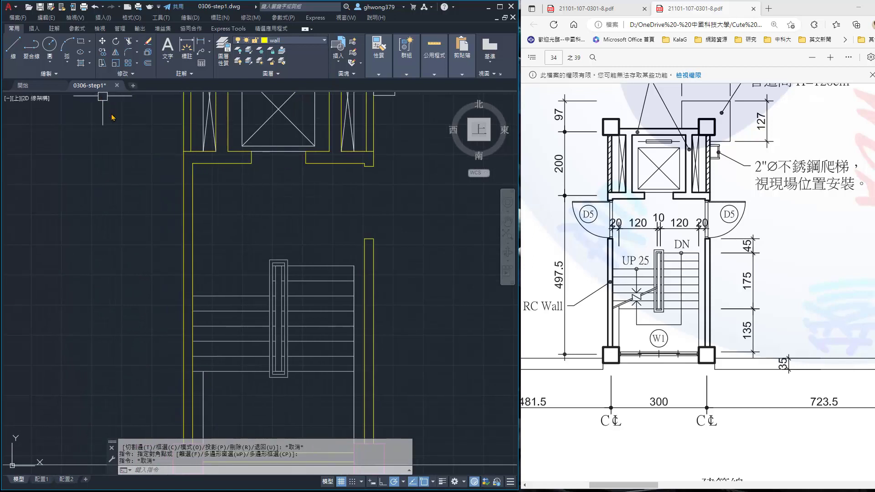
scroll(207, 205, "down", 4)
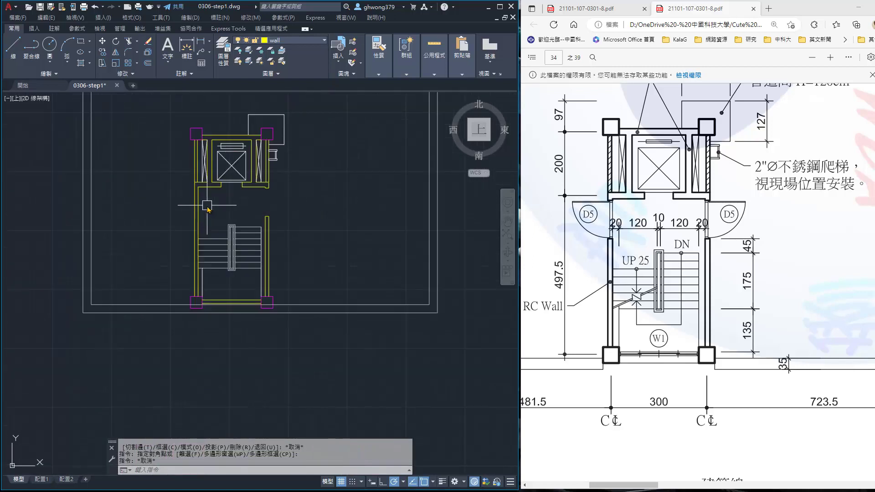
scroll(207, 208, "up", 2)
scroll(204, 205, "up", 2)
- Erase the two left stair wall lines
type("e")
key("Return")
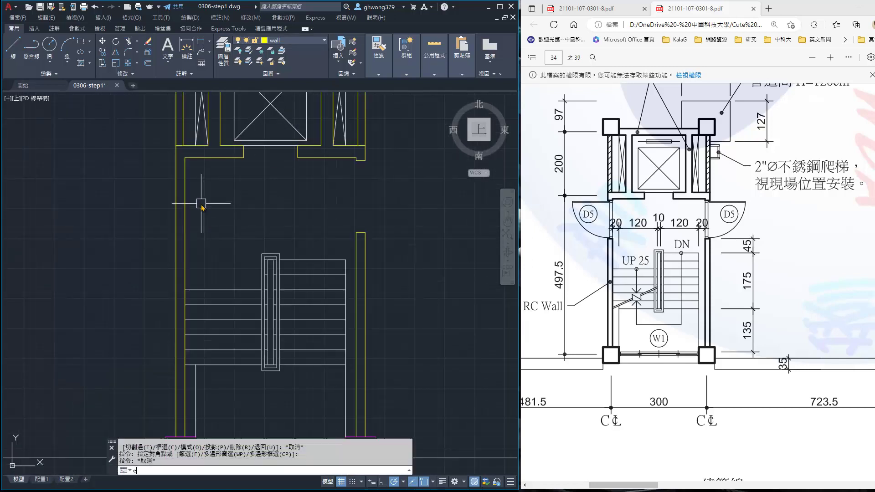
left_click(230, 201)
left_click(172, 219)
key("Return")
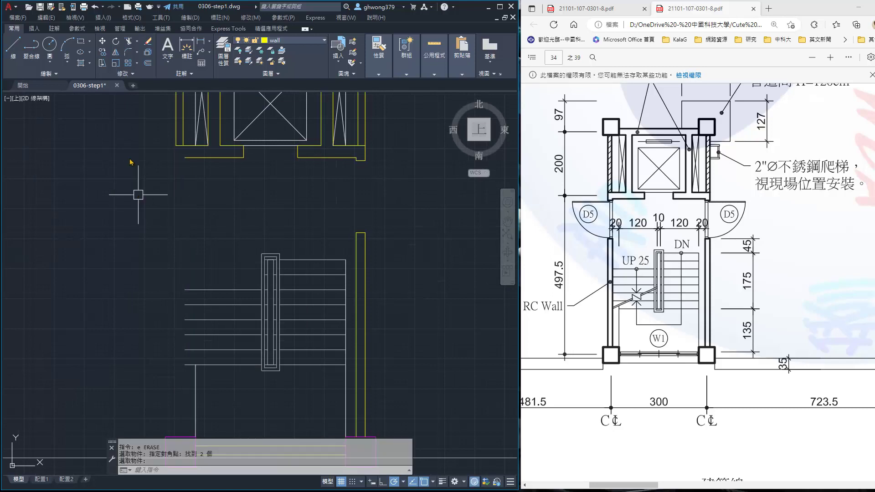
- Select the right-wall opening lines for a mirror, then cancel the first attempt
left_click(115, 52)
scroll(356, 182, "up", 2)
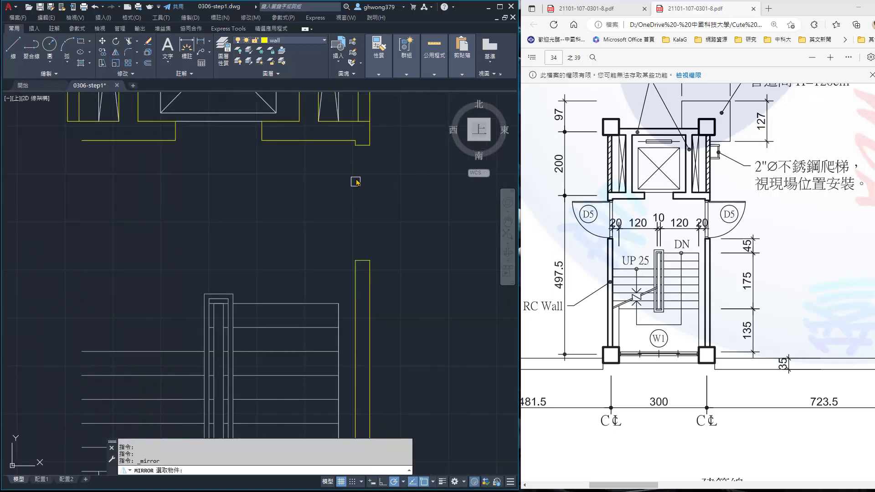
left_click(341, 136)
left_click(403, 282)
key("Return")
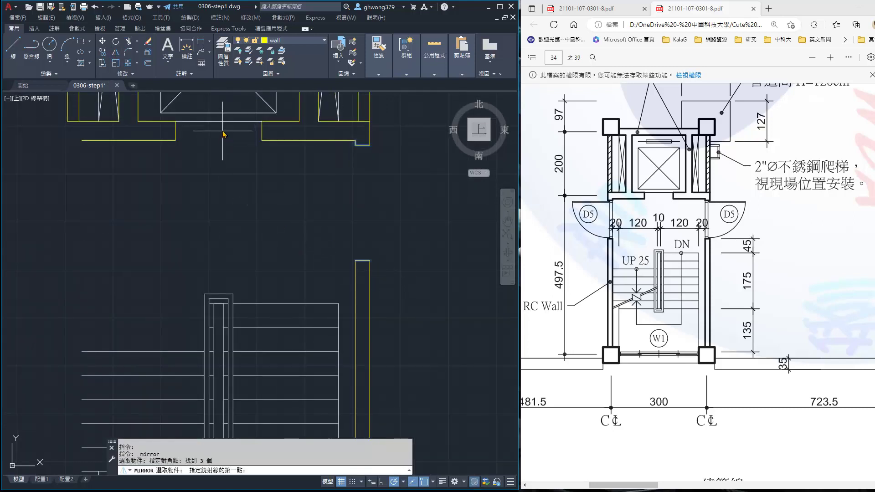
left_click(218, 121)
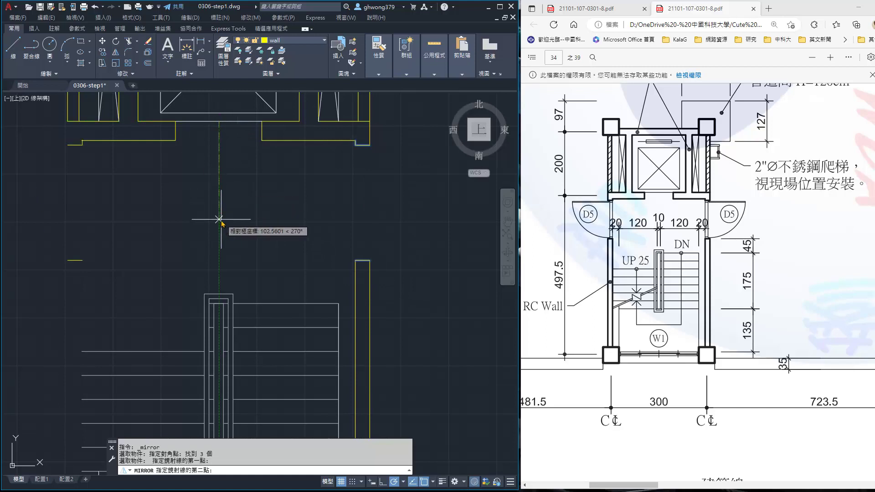
key("Escape")
- Mirror the right-wall opening lines about the stair centreline, keeping the originals
key("Return")
left_click(303, 226)
left_click(380, 273)
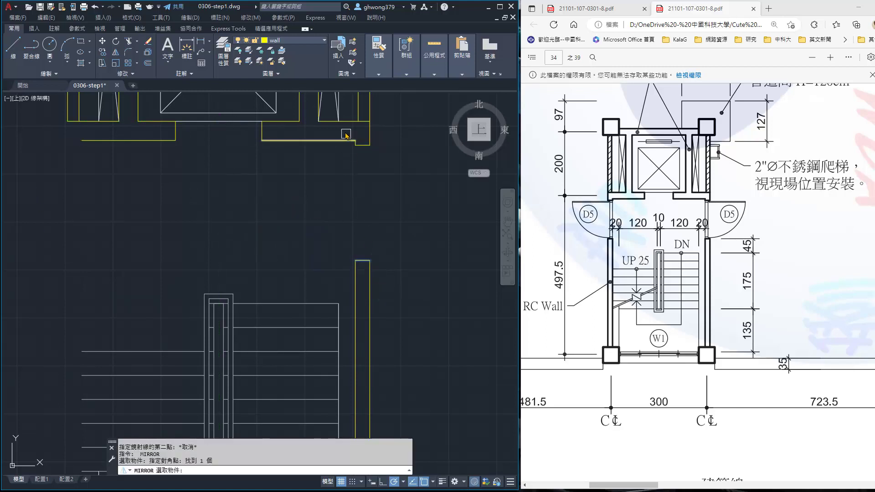
left_click(345, 130)
left_click(409, 170)
left_click(369, 271)
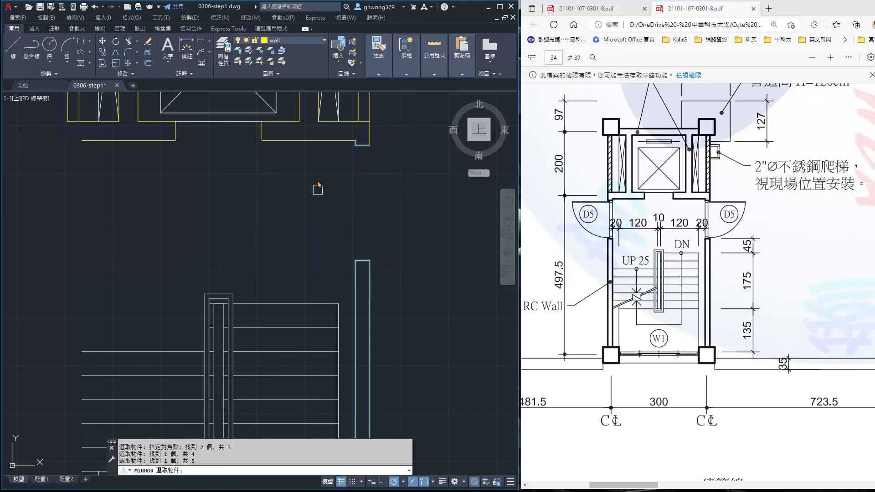
key("Return")
left_click(219, 122)
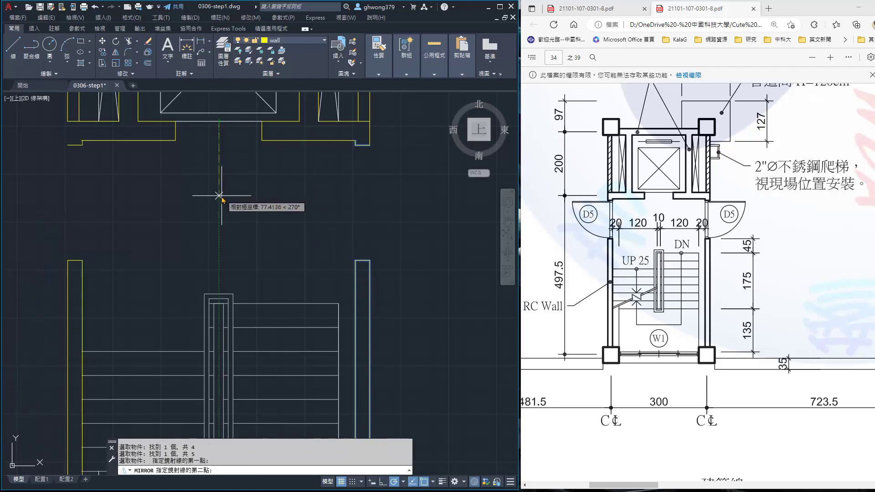
left_click(227, 196)
- Select the short wall segment for another mirror, then cancel it
key("Return")
key("Return")
left_click(362, 146)
key("Return")
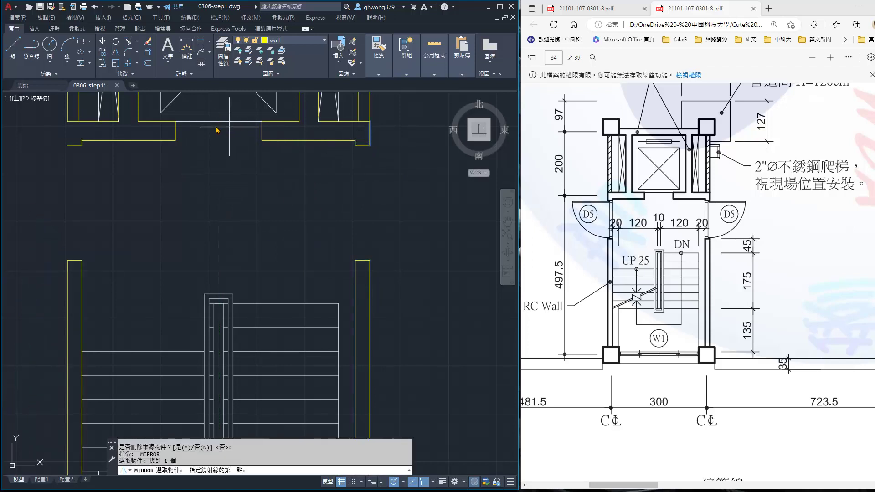
left_click(219, 122)
key("Escape")
scroll(218, 174, "down", 3)
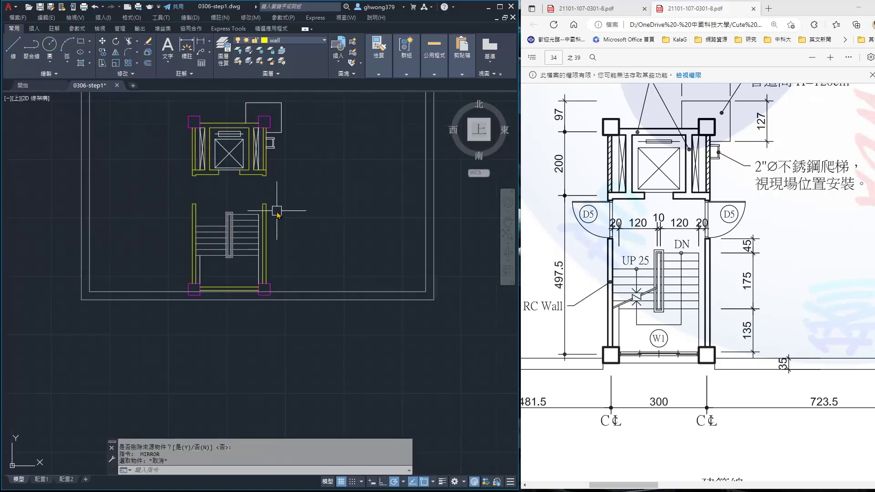
scroll(279, 204, "up", 1)
scroll(269, 238, "down", 1)
scroll(269, 238, "up", 2)
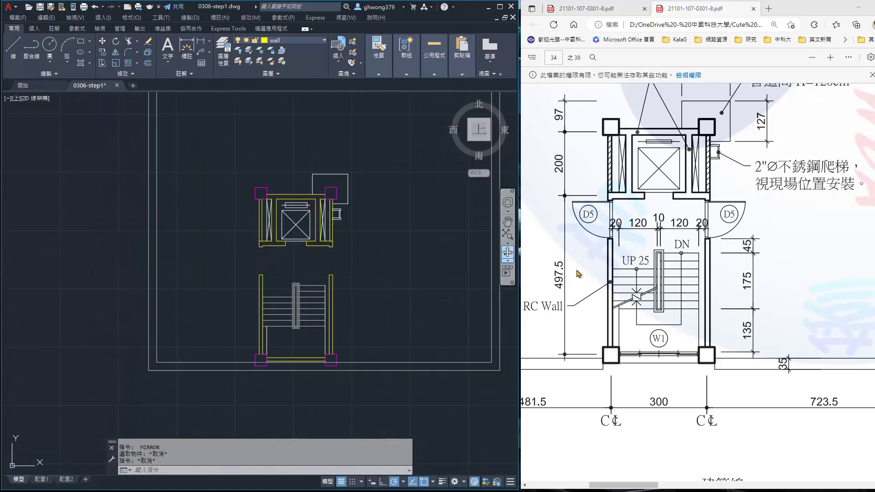
scroll(649, 263, "up", 2)
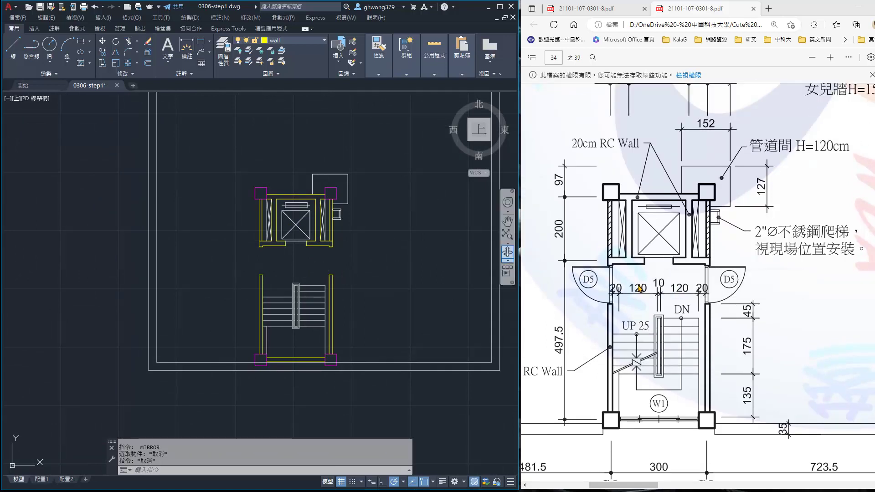
scroll(621, 371, "down", 2)
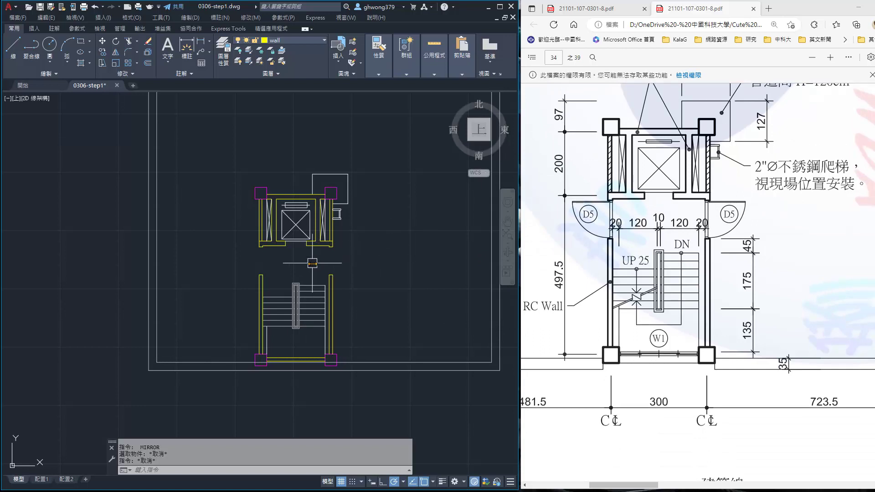
scroll(260, 246, "up", 3)
scroll(260, 258, "up", 3)
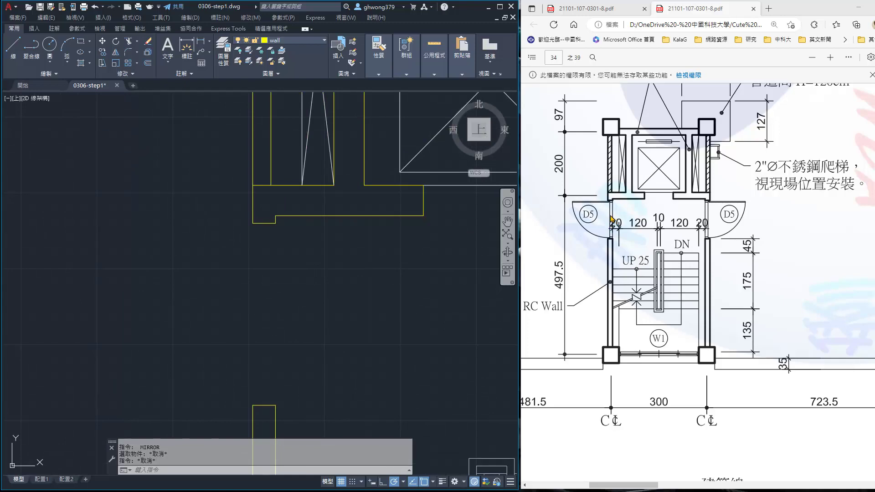
scroll(618, 214, "up", 1, "ctrl")
scroll(615, 222, "up", 2, "ctrl")
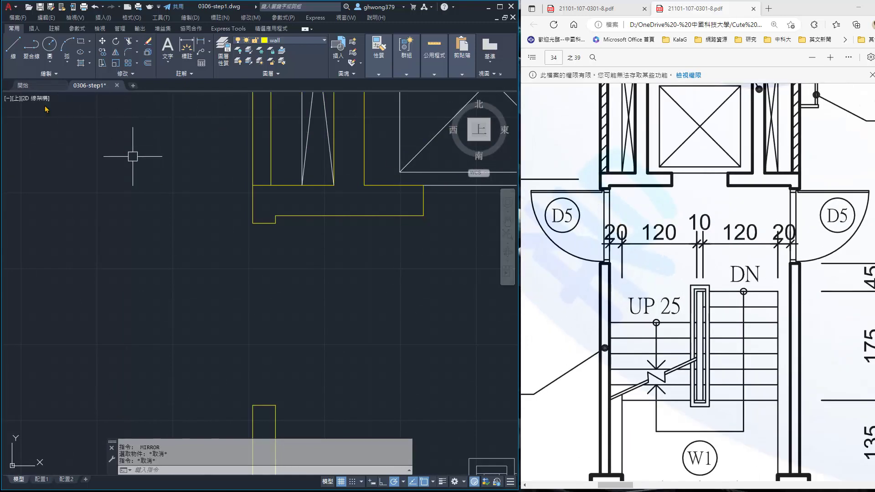
- Draw a 10 by 4 rectangle (@-10,4) from the stair-wall opening corner
left_click(81, 42)
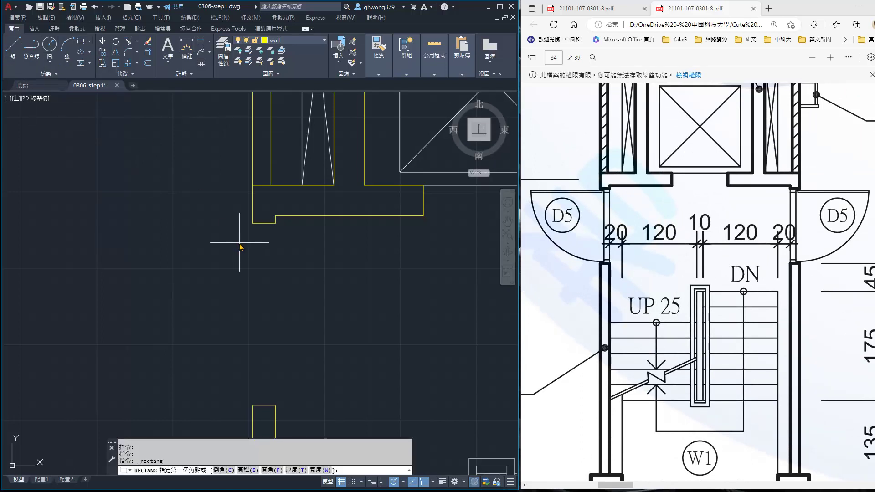
left_click(275, 223)
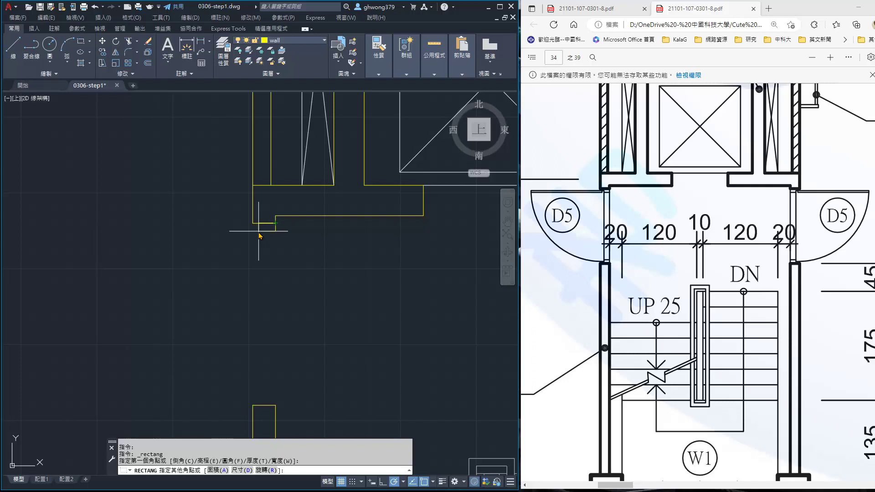
type("@-10,4")
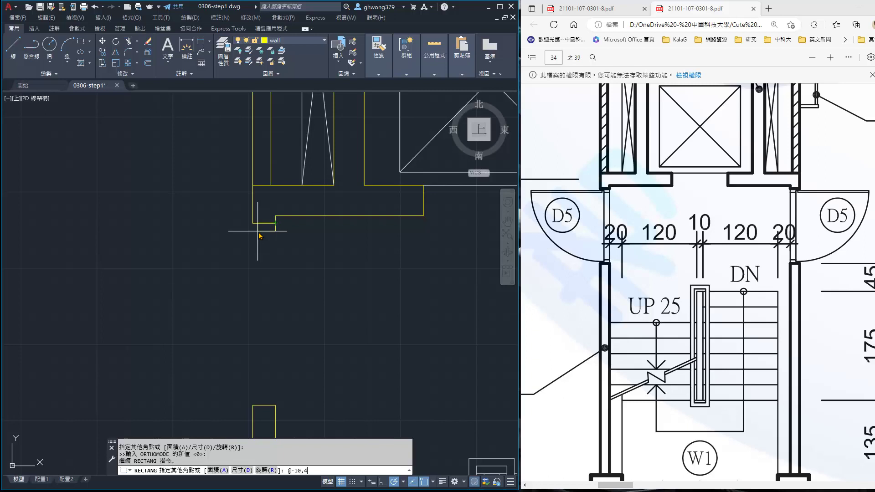
key("Return")
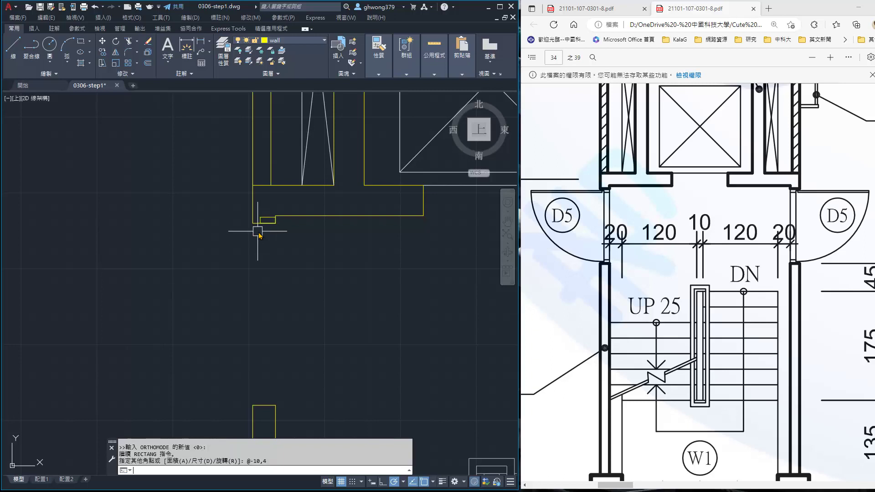
key("Escape")
scroll(297, 211, "up", 3)
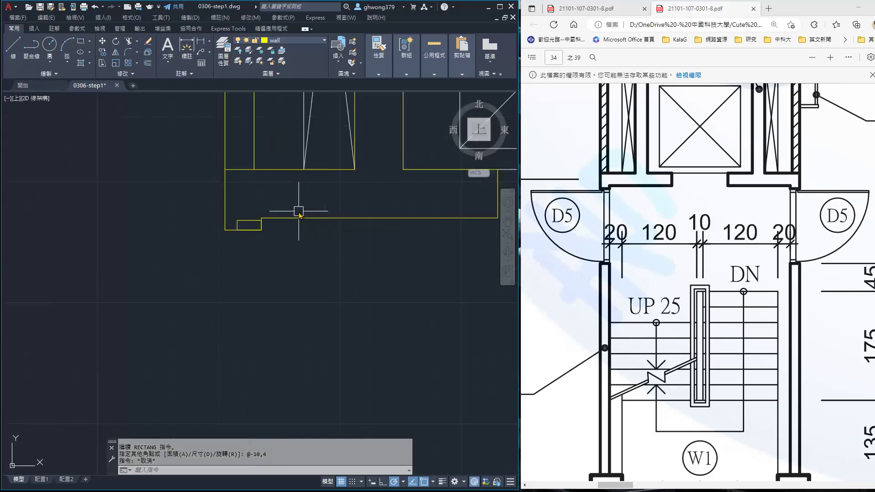
scroll(297, 211, "up", 3)
- Try moving the small rectangle, cancel, and reselect it for a layer change
type("m")
key("Return")
left_click(184, 234)
key("Return")
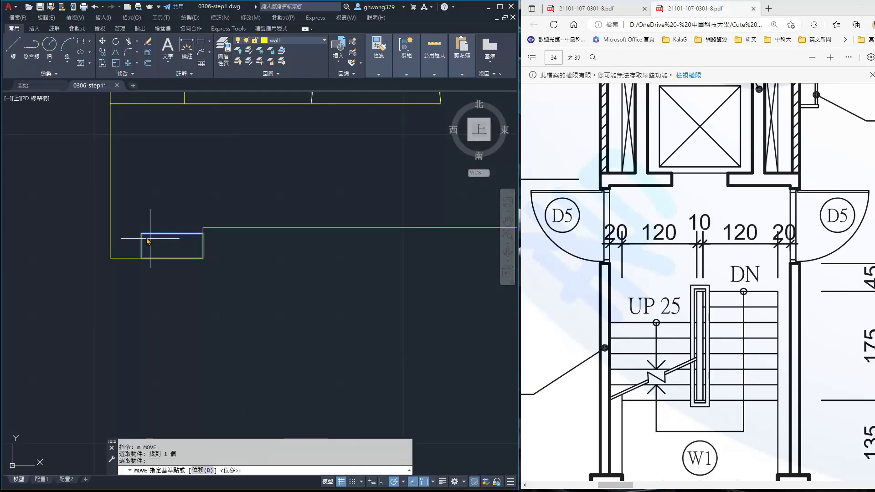
left_click(142, 233)
key("Escape")
scroll(195, 298, "down", 6)
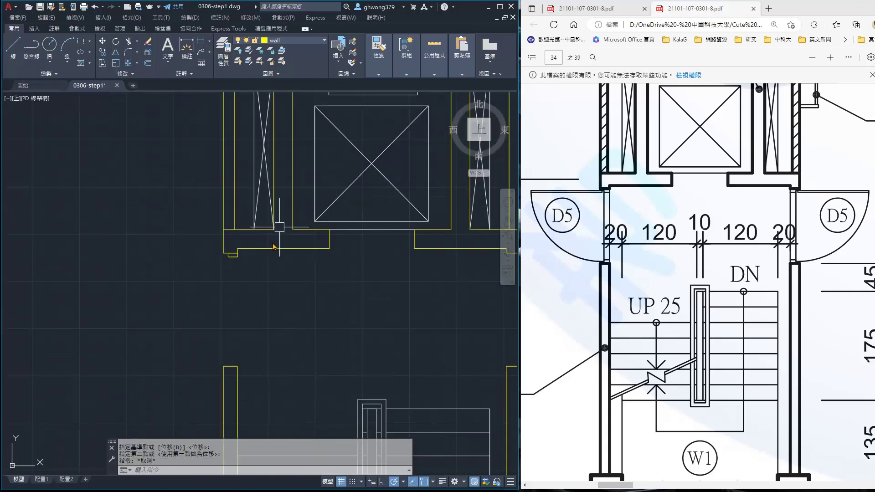
scroll(193, 248, "up", 2)
left_click(159, 234)
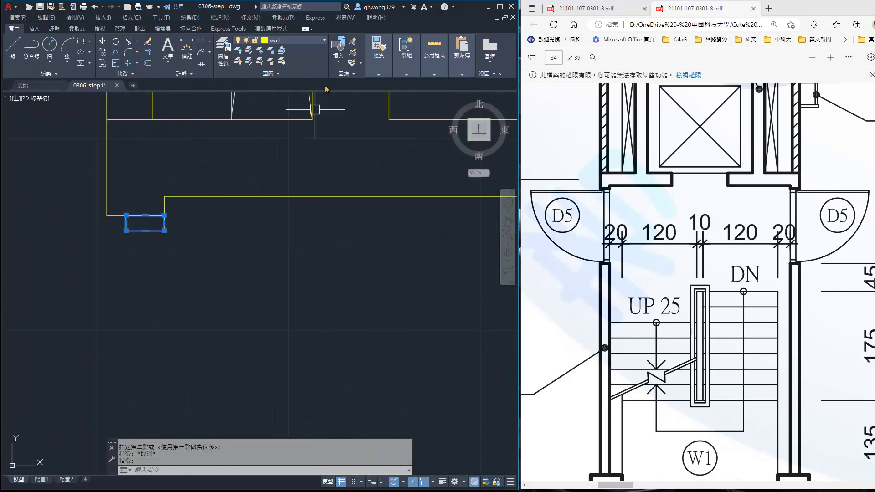
left_click(289, 41)
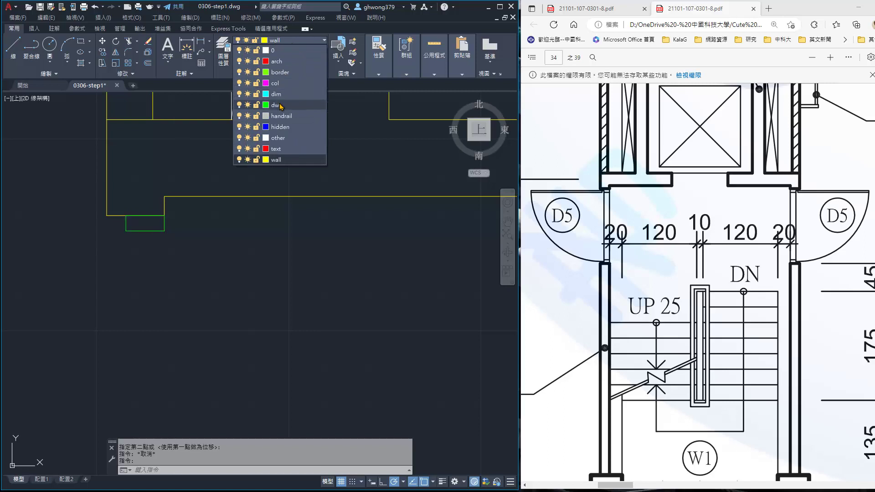
- Put the jamb rectangle on the dw layer and copy it to the lower wall end
left_click(283, 108)
key("Escape")
scroll(251, 150, "down", 5)
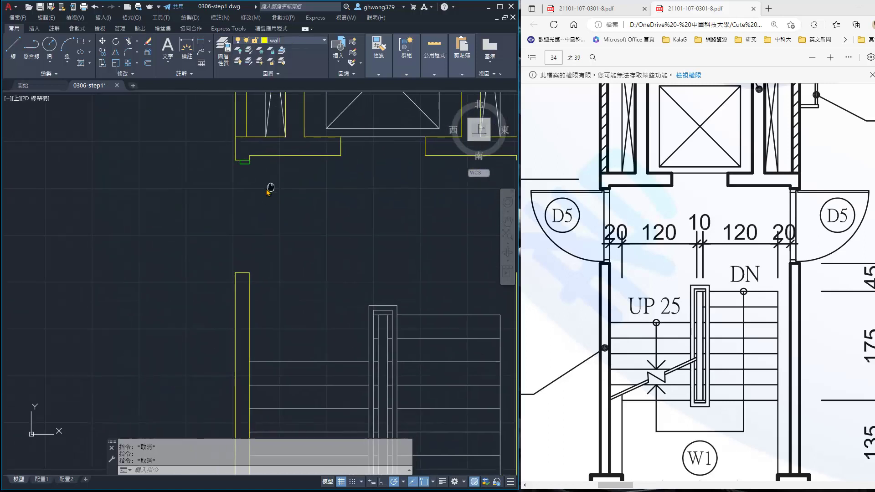
left_click(101, 52)
scroll(251, 172, "up", 3)
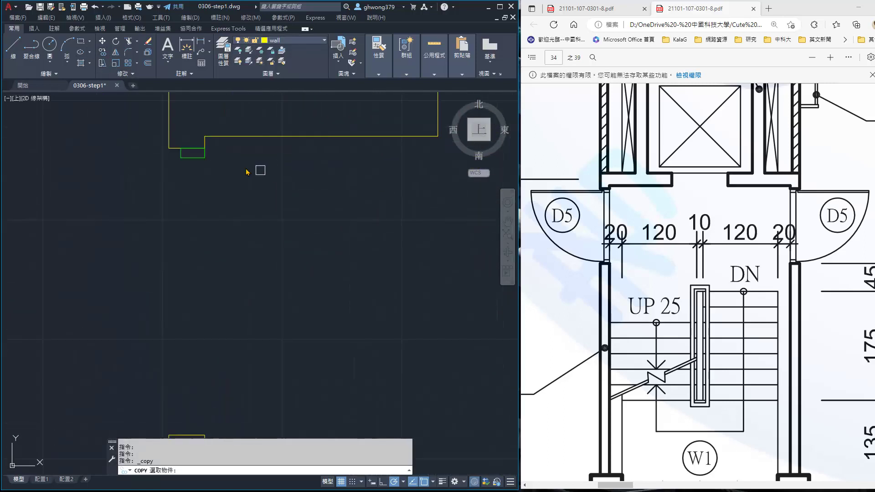
left_click(193, 155)
key("Return")
left_click(205, 162)
scroll(240, 232, "down", 3)
middle_click_drag(239, 232, 236, 234)
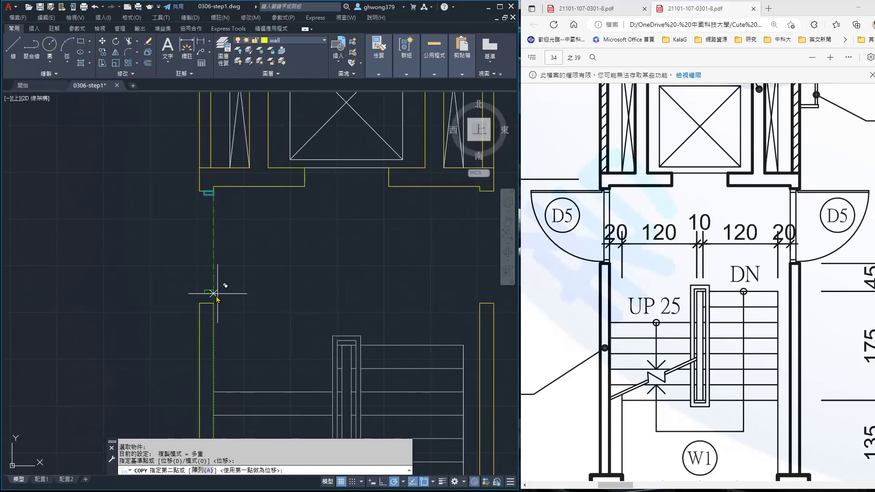
left_click(208, 300)
key("Return")
- Draw a line connecting the lower and upper jamb rectangles
left_click(13, 46)
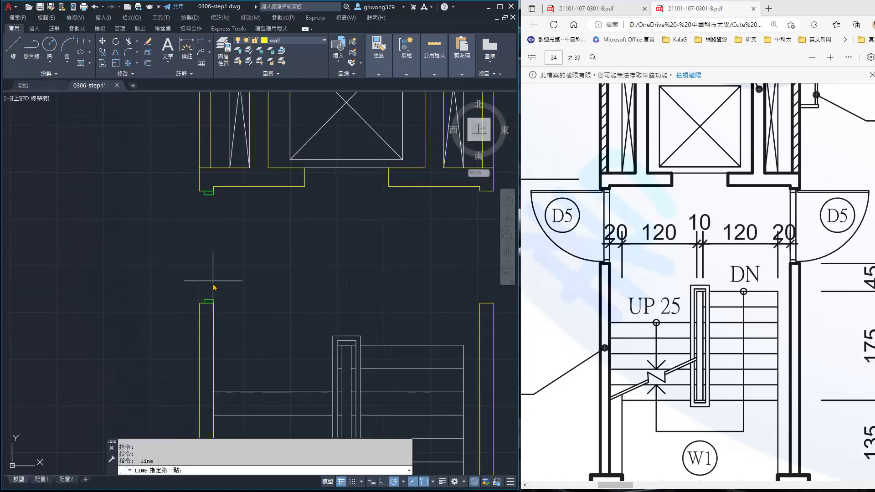
left_click(213, 301)
left_click(213, 195)
key("Escape")
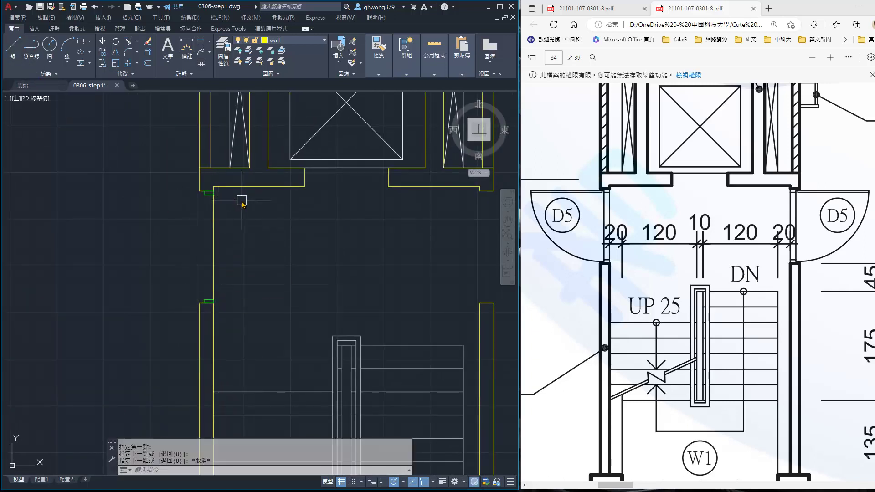
scroll(201, 224, "up", 4)
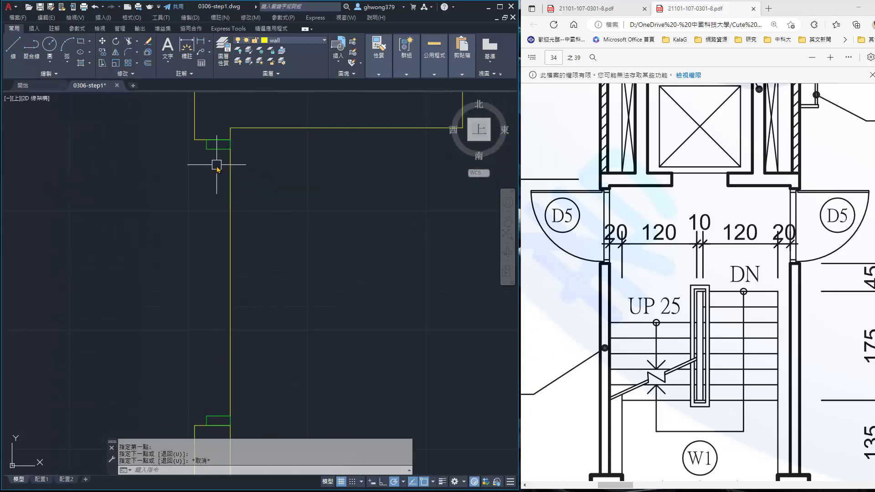
left_click(217, 149)
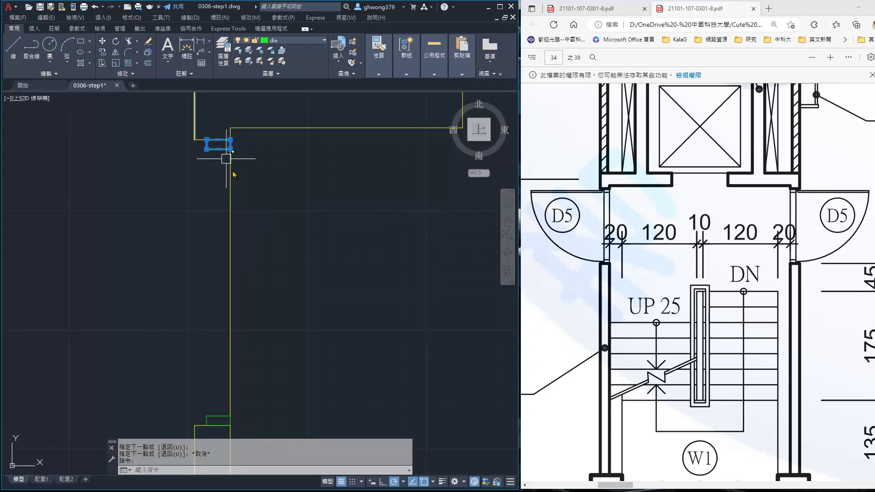
key("Escape")
- Move the vertical wall line to the dw layer and copy it beside the original
left_click(230, 172)
left_click(300, 44)
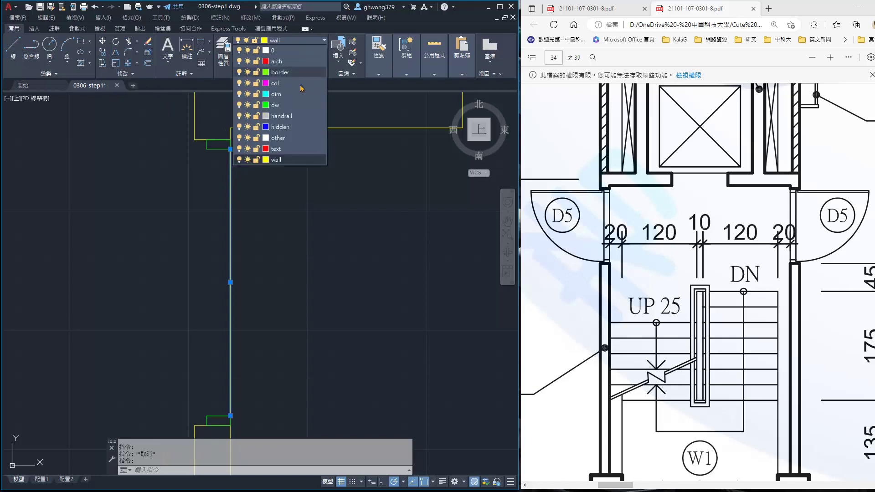
left_click(273, 108)
key("Escape")
left_click(103, 52)
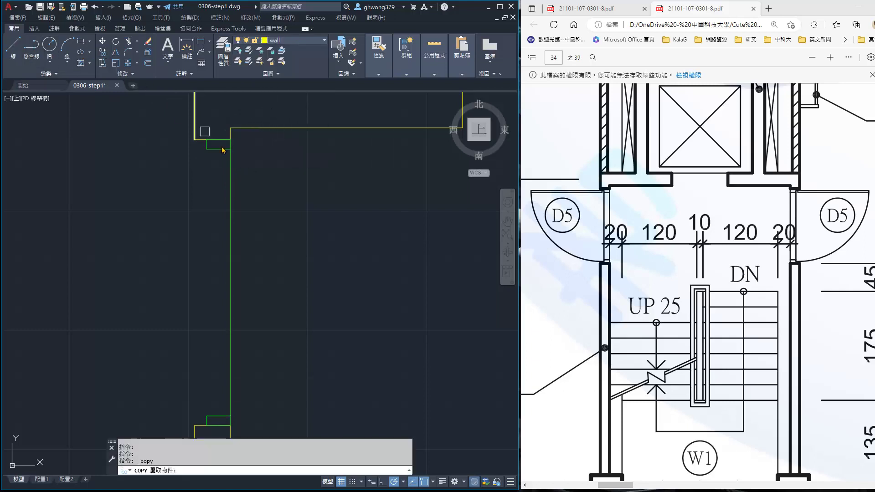
left_click(230, 170)
key("Return")
left_click(230, 140)
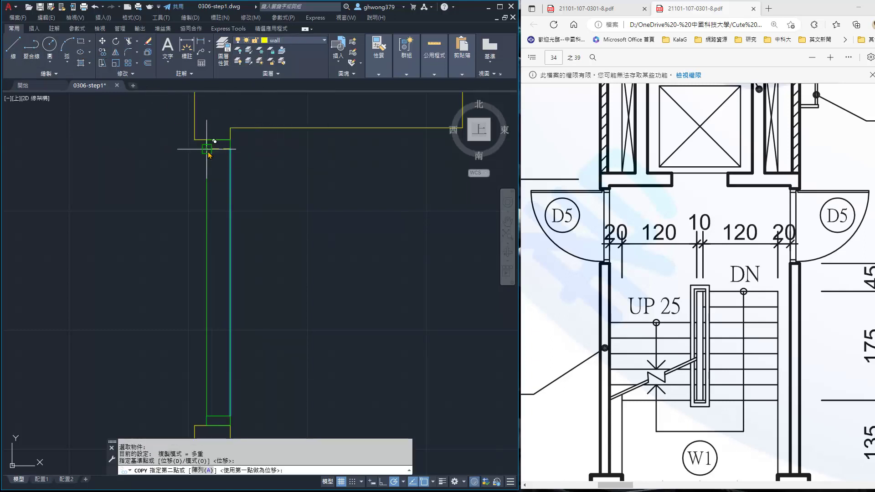
left_click(207, 149)
key("Escape")
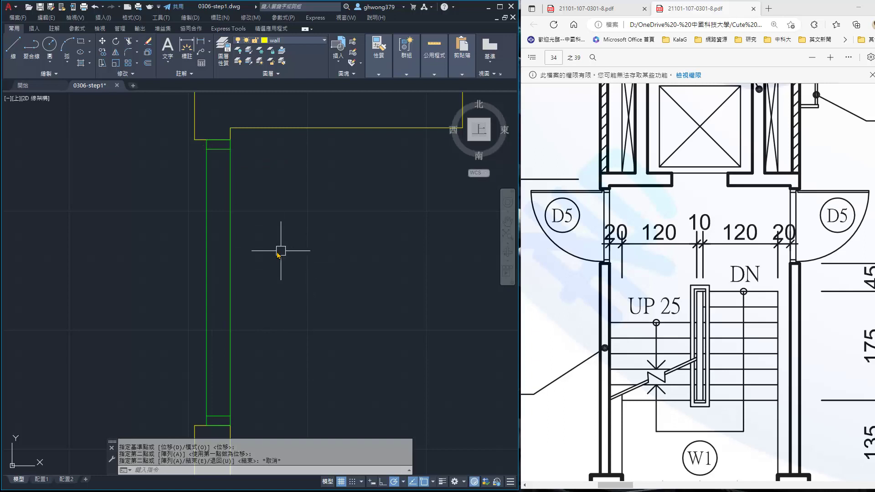
- Pan and zoom to review the green door frame and surrounding walls
scroll(221, 221, "down", 2)
middle_click_drag(221, 221, 316, 234)
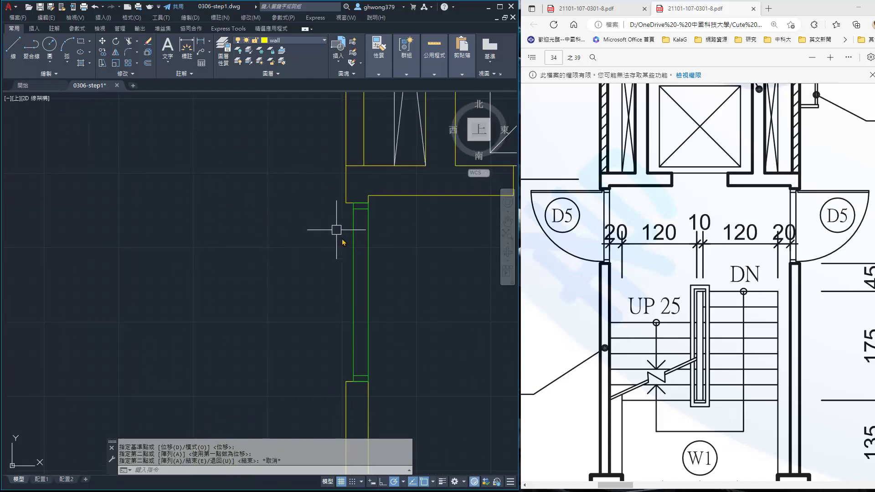
scroll(356, 203, "up", 2)
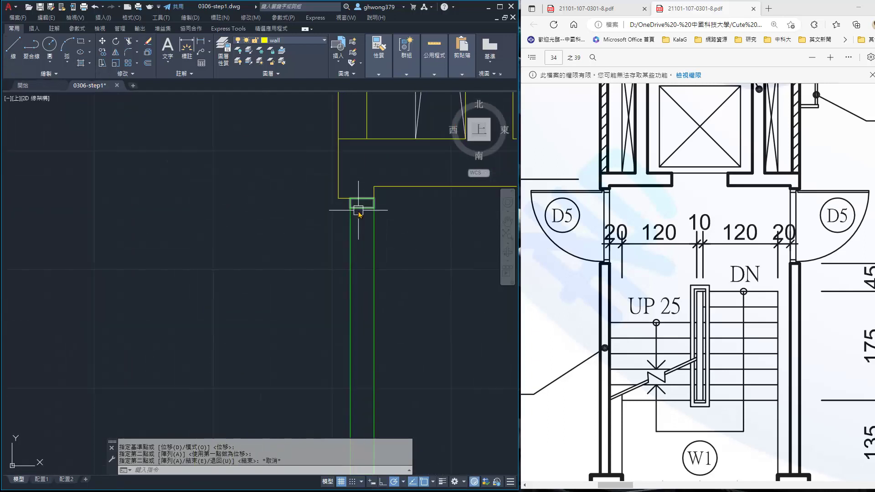
scroll(355, 211, "up", 2)
middle_click_drag(356, 211, 314, 196)
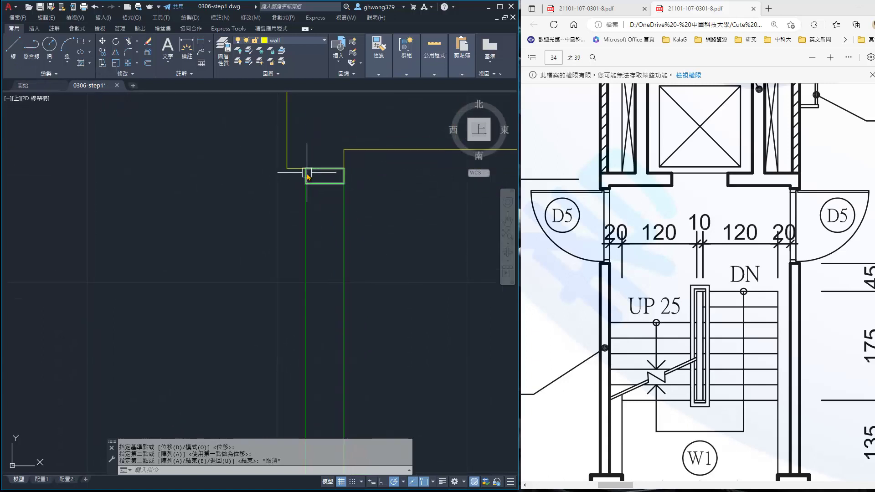
middle_click_drag(356, 272, 336, 189)
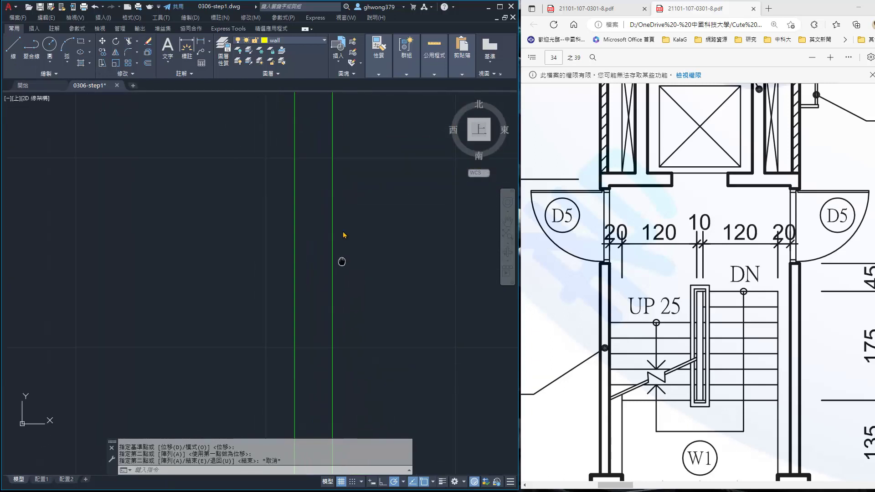
scroll(342, 254, "down", 4)
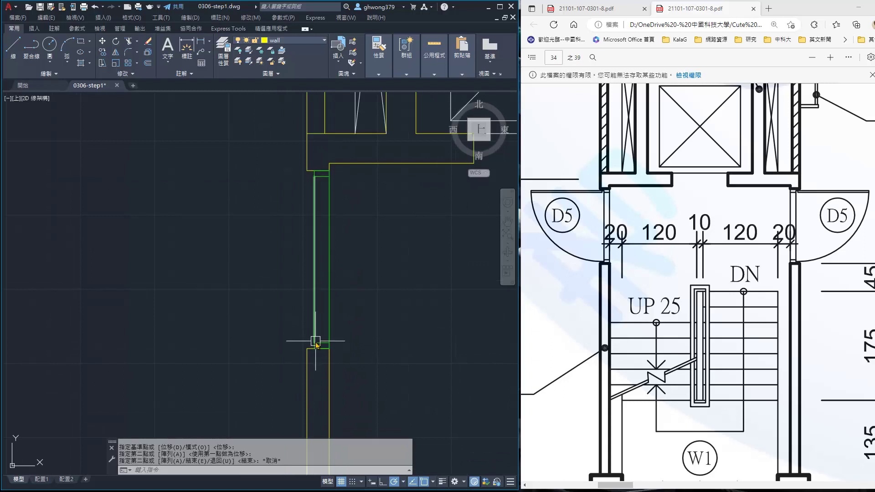
mouse_move(433, 54)
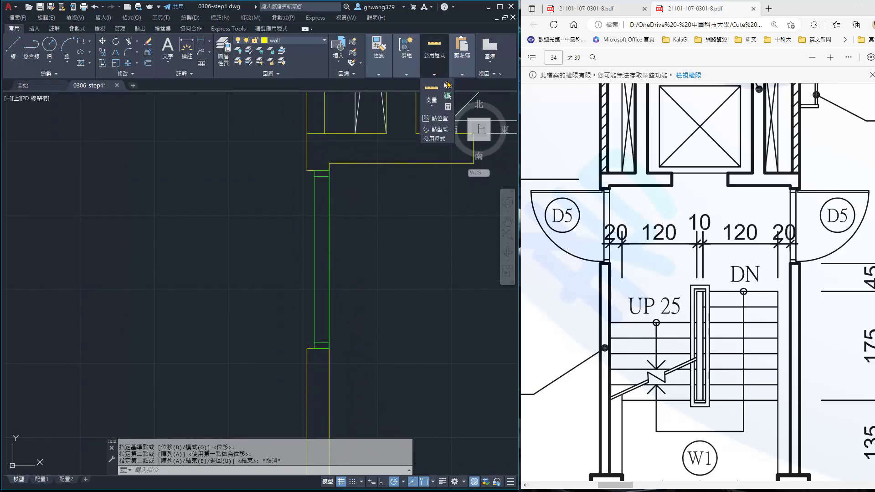
- Measure the wall thickness and draw a door-leaf rectangle from wall endpoint to opening midpoint
left_click(433, 93)
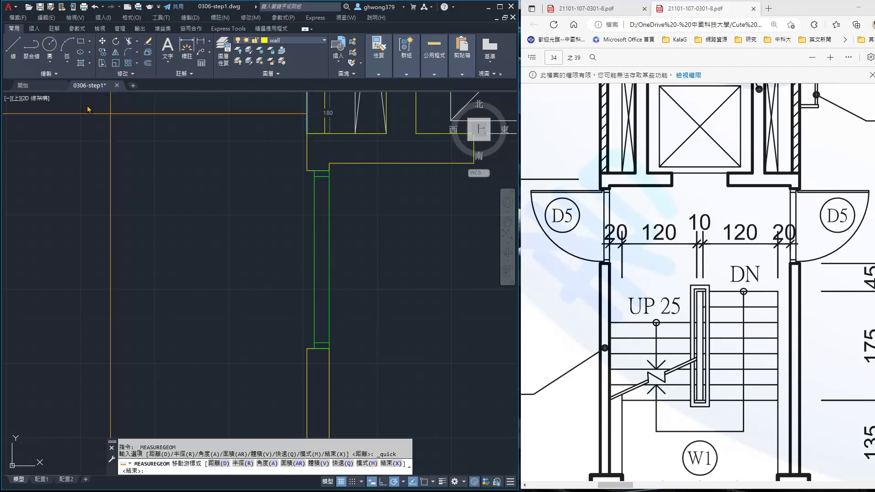
left_click(81, 41)
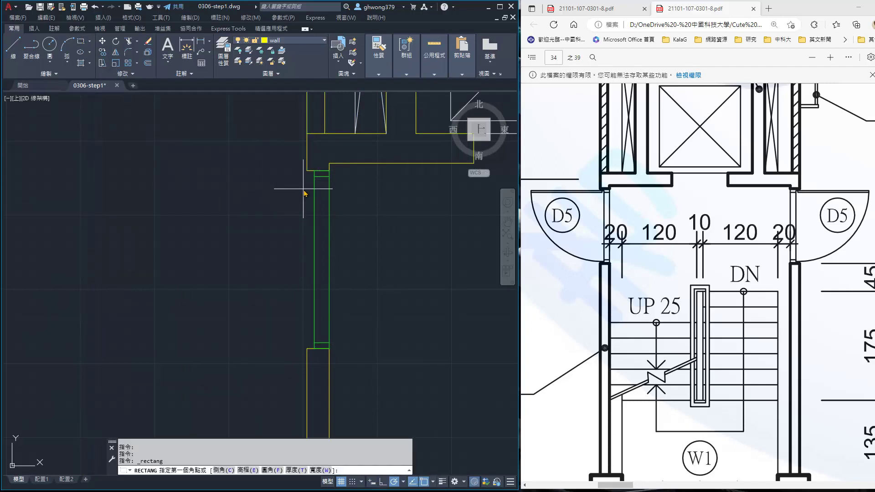
left_click(314, 176)
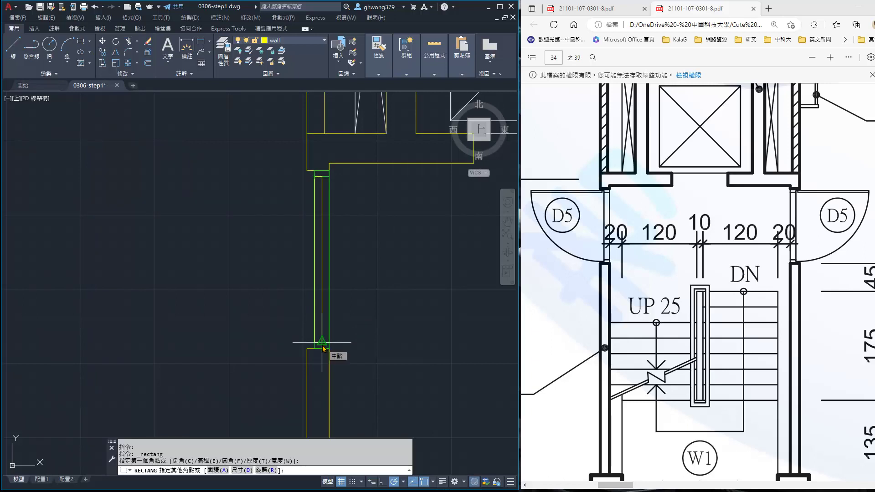
left_click(323, 346)
key("Escape")
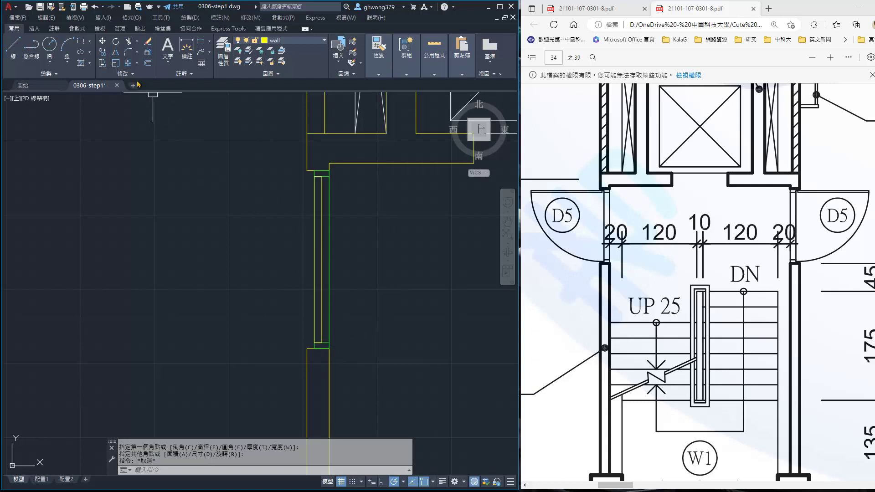
scroll(313, 244, "up", 2)
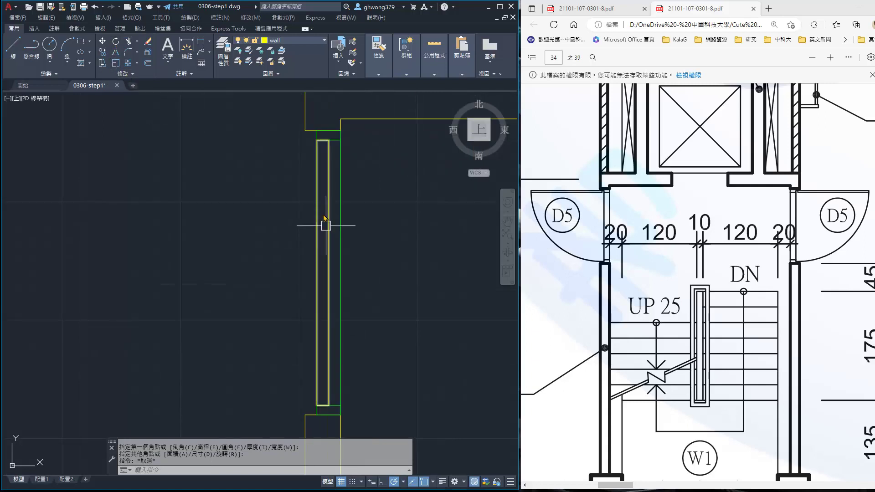
- Rotate the door leaf about its hinge corner, perpendicular to the wall
left_click(116, 41)
left_click(323, 166)
key("Return")
left_click(317, 140)
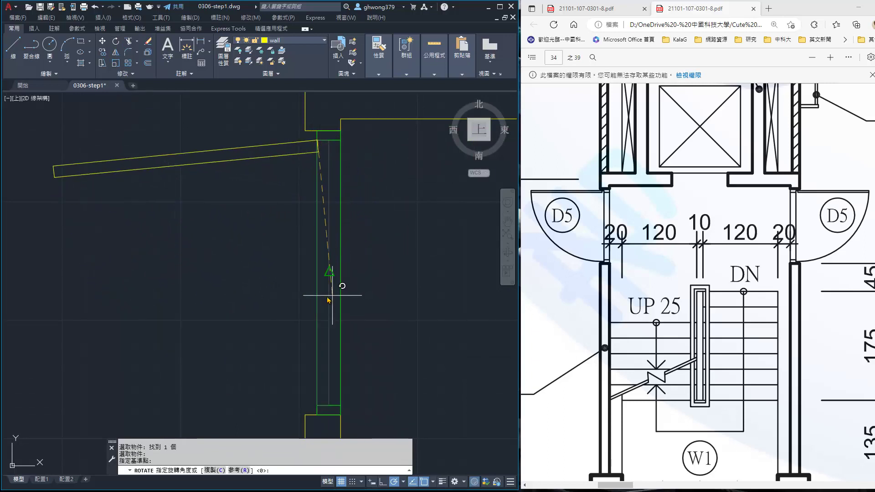
key("Escape")
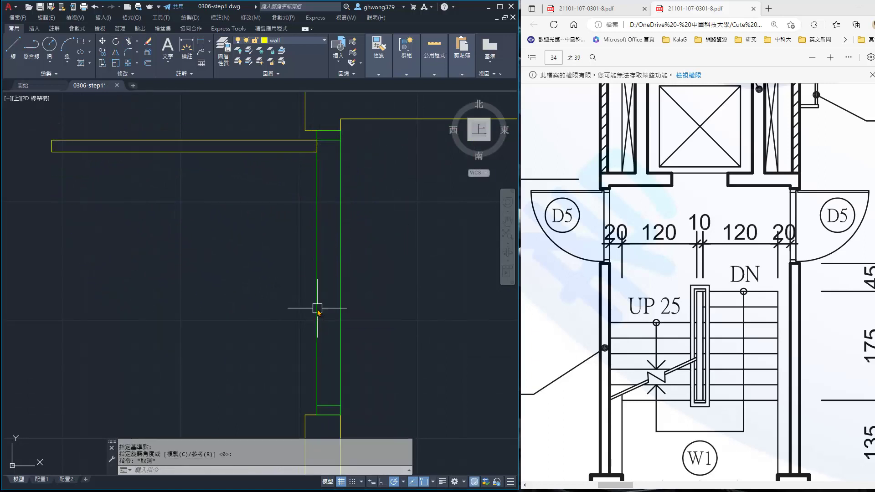
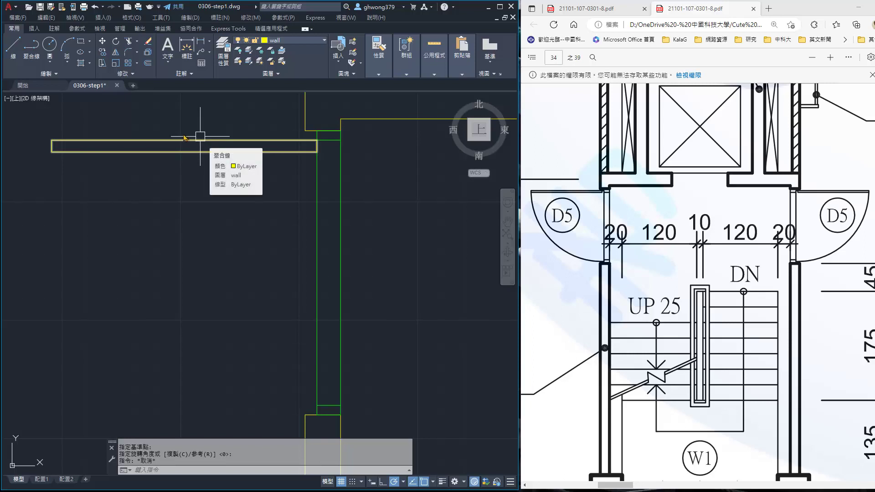
- Stretch the thin horizontal wall edge beside the door opening by 2 units
left_click(103, 62)
scroll(273, 205, "up", 2)
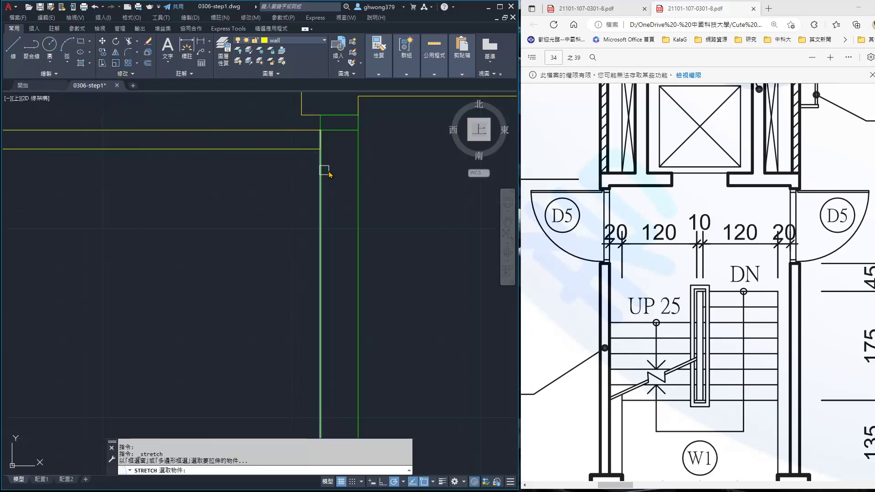
scroll(305, 228, "up", 2)
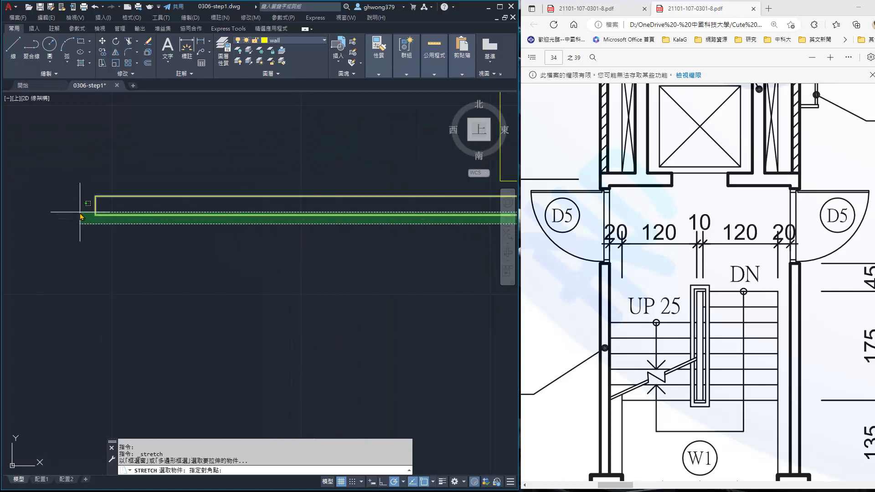
left_click(87, 195)
key("Return")
left_click(155, 276)
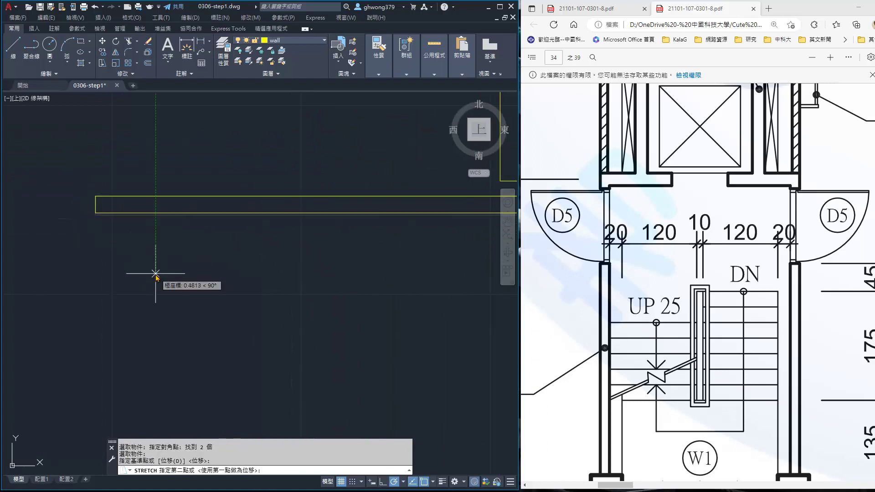
type("2")
key("Return")
scroll(169, 276, "down", 2)
scroll(180, 280, "down", 2)
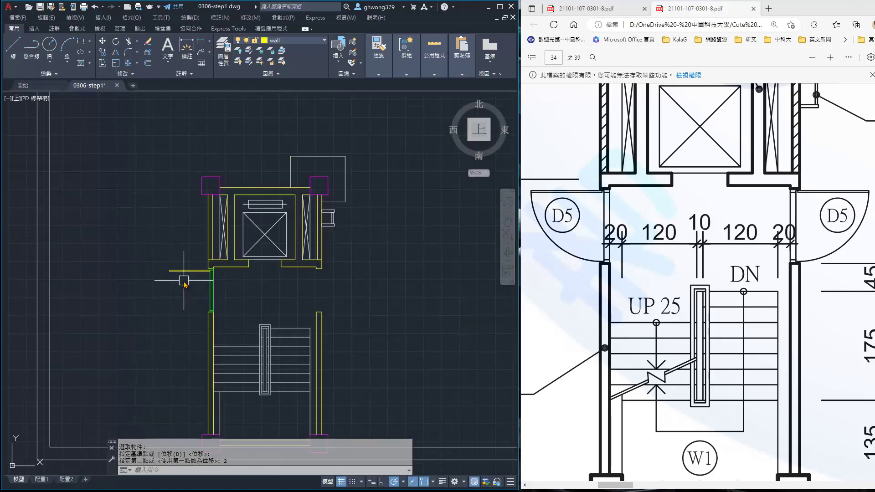
key("Escape")
scroll(167, 258, "up", 2)
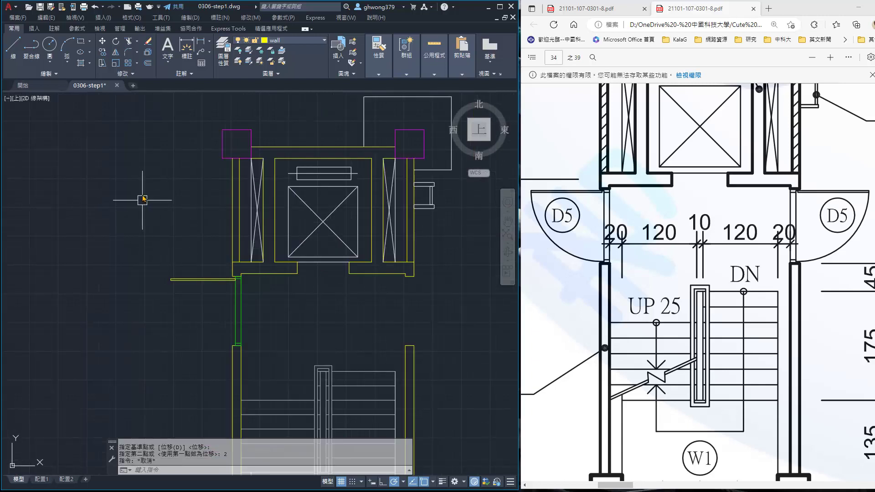
- Draw a trial circle centred on the wall corner at the door opening
left_click(49, 44)
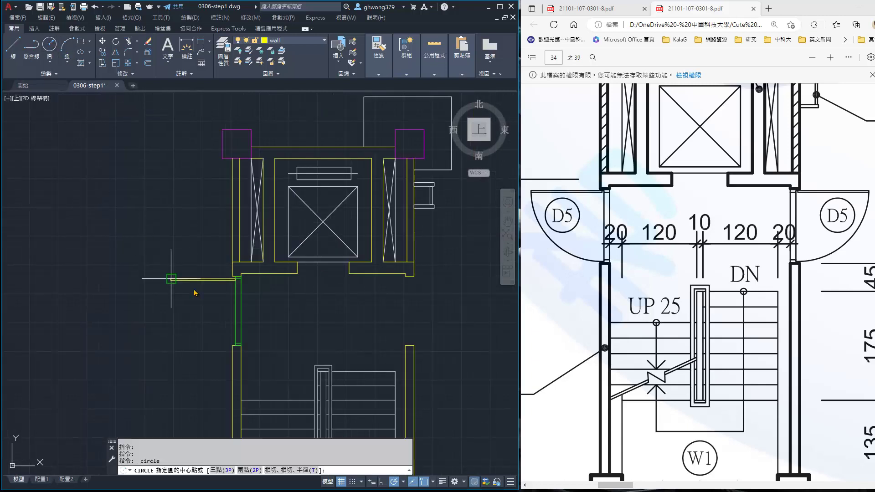
scroll(203, 292, "up", 4)
left_click(285, 262)
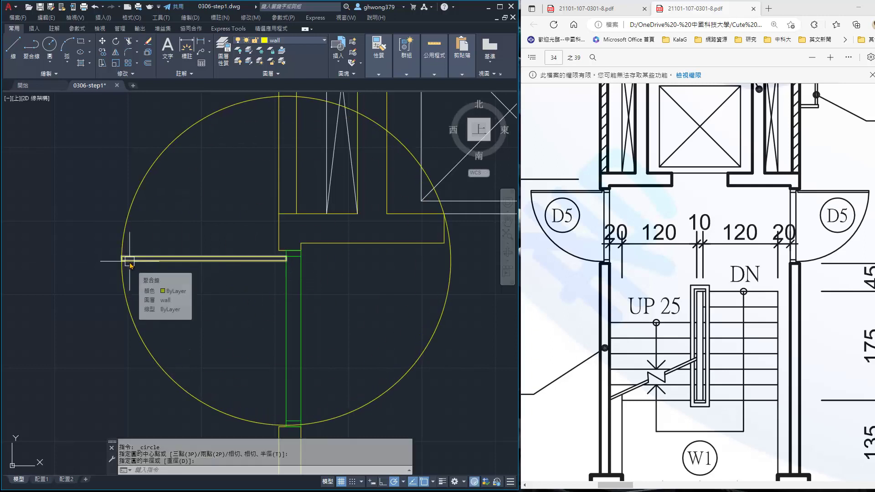
key("Escape")
- Pan the whole circle and opening into view and select the circle for removal
middle_click_drag(219, 317, 237, 217)
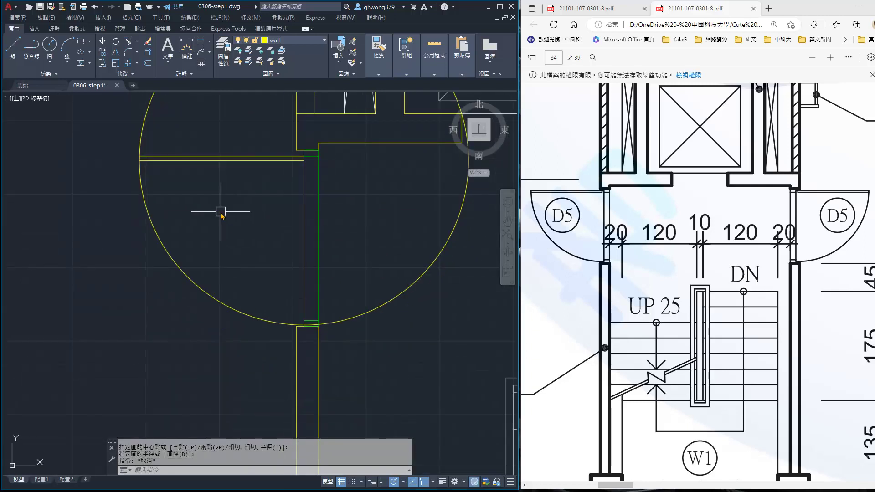
scroll(299, 326, "up", 1)
scroll(307, 249, "up", 1)
scroll(315, 305, "up", 1)
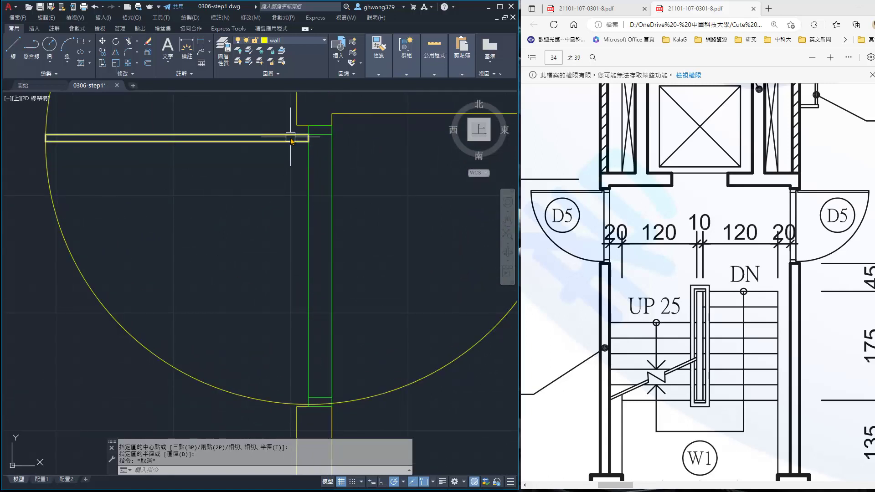
left_click(50, 197)
- Erase the trial circle and quick-measure the wall and opening, both about 112 units
type("e")
key("Return")
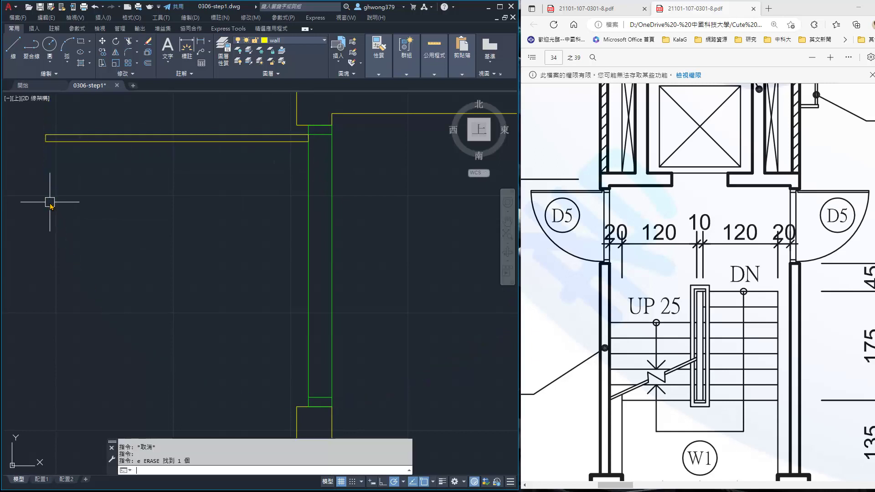
mouse_move(433, 55)
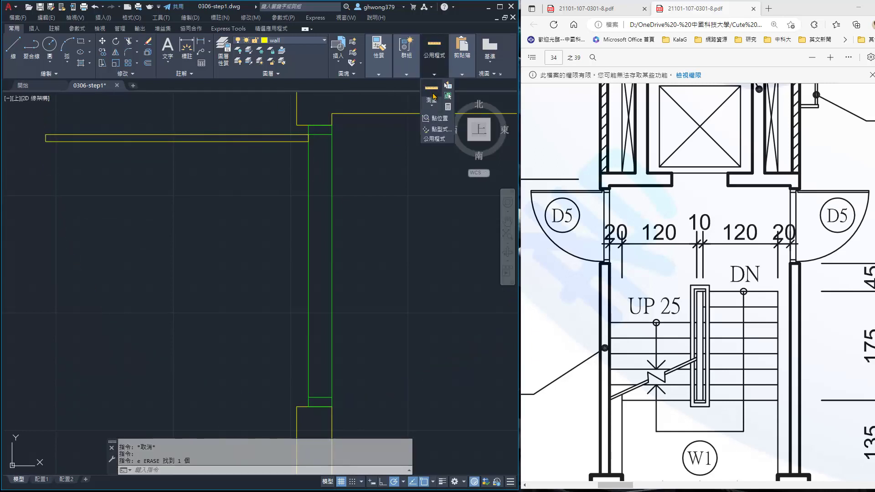
left_click(433, 97)
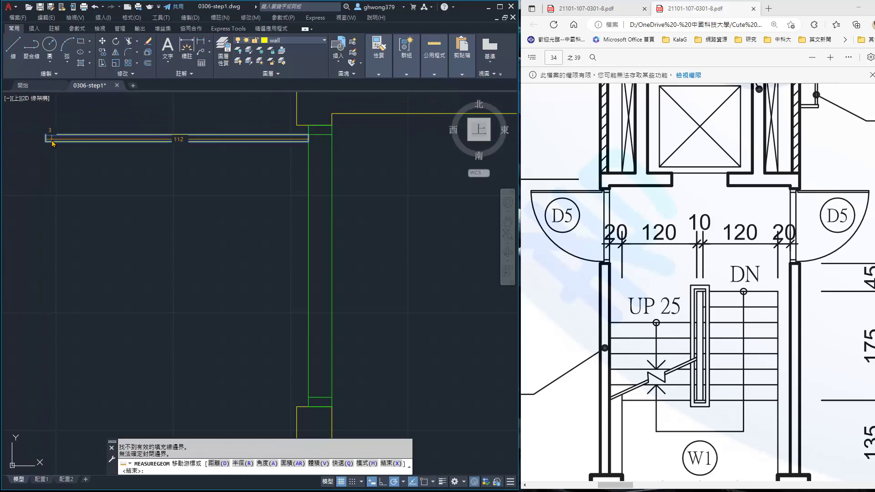
key("Escape")
key("Return")
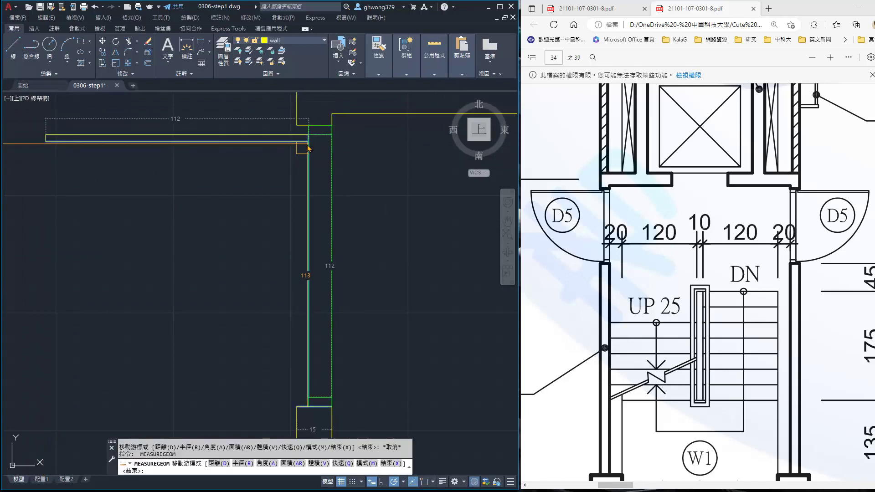
scroll(306, 144, "up", 2)
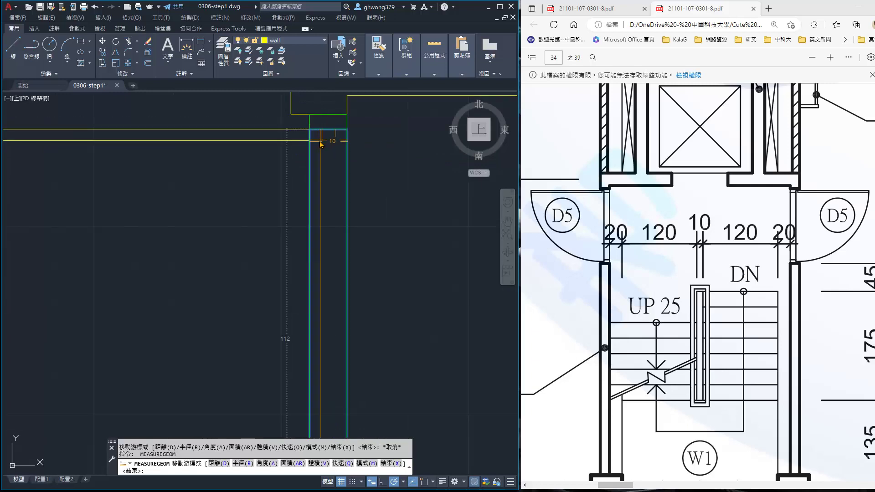
scroll(320, 144, "up", 2)
key("Escape")
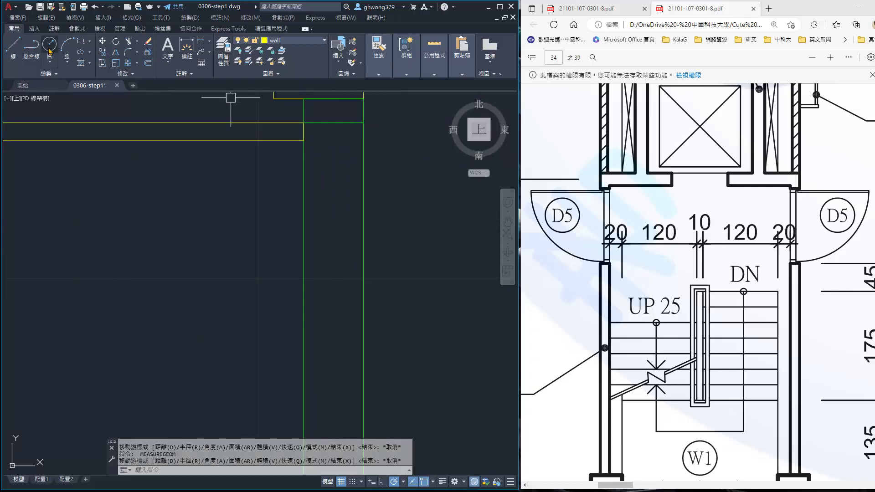
- Draw a radius-112 circle centred on the thin wall's corner at the opening
left_click(49, 45)
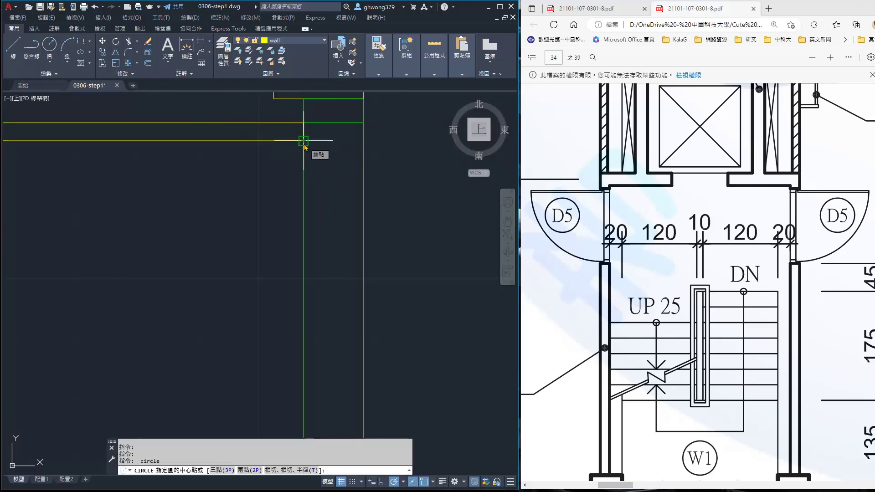
left_click(303, 122)
scroll(303, 211, "down", 5)
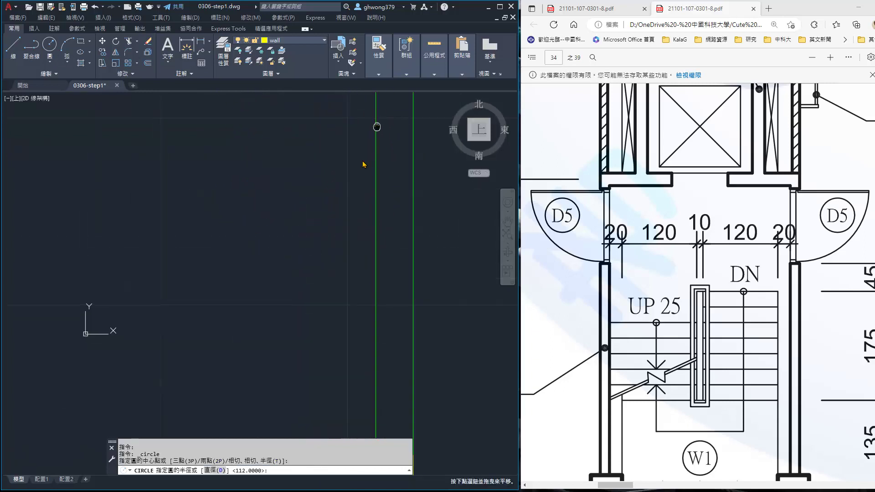
key("Escape")
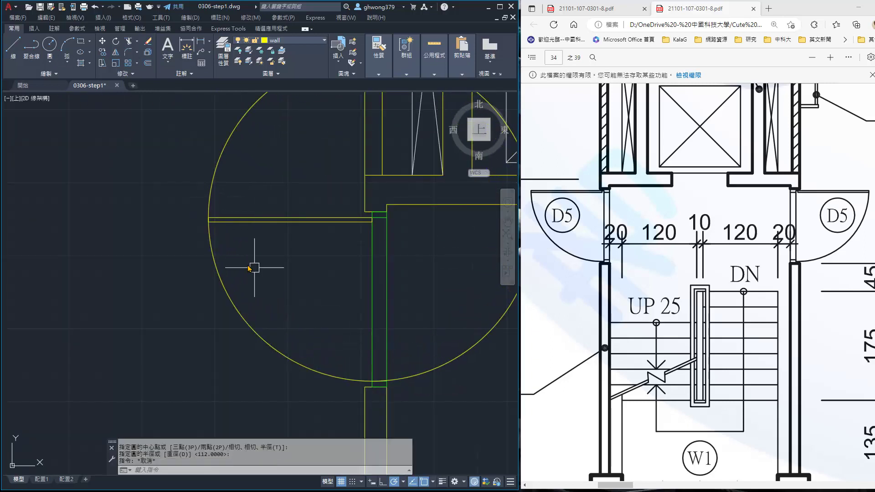
scroll(172, 195, "up", 3)
scroll(197, 118, "up", 2)
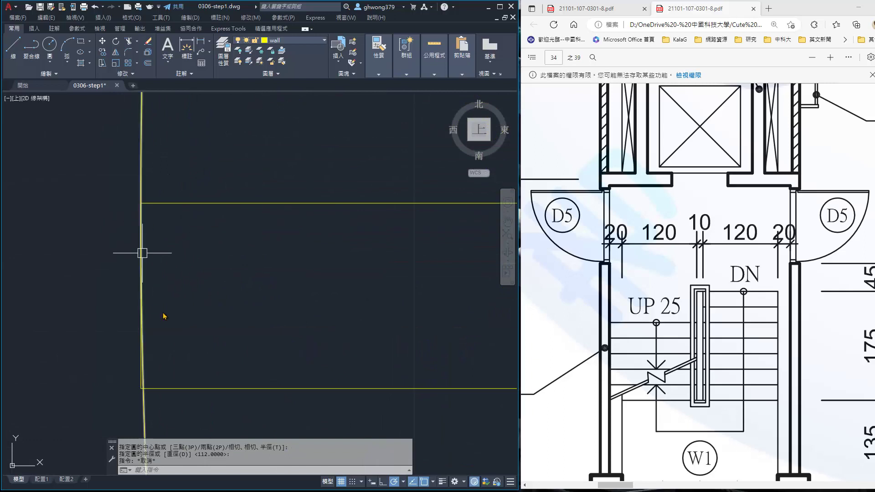
scroll(150, 347, "down", 5)
scroll(168, 325, "down", 4)
scroll(246, 314, "up", 1)
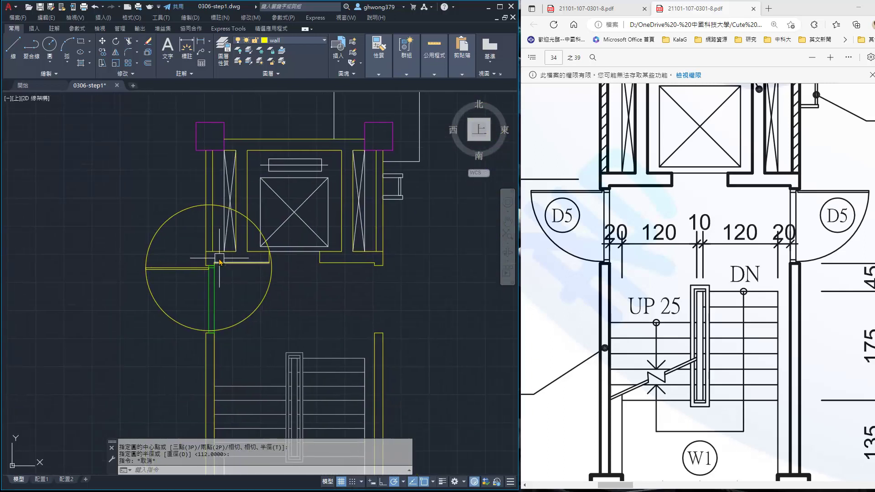
scroll(191, 230, "up", 1)
scroll(182, 219, "up", 1)
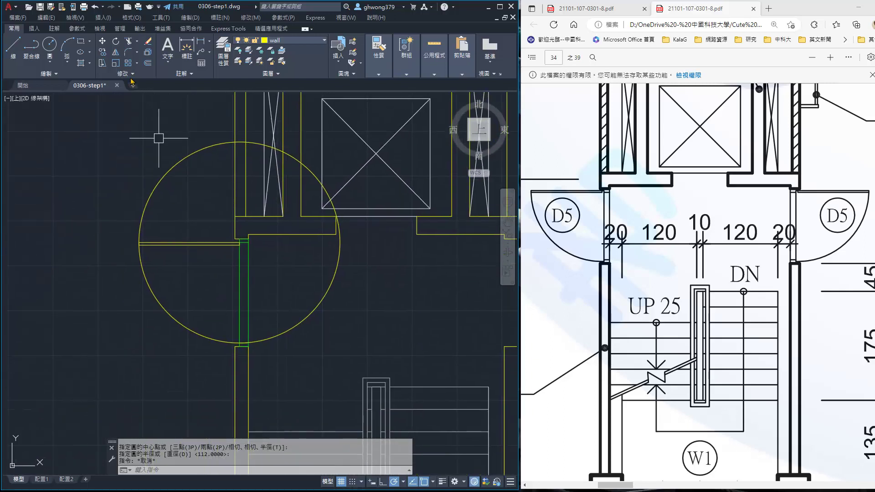
- Trim off the circle's right half, undoing accidental wall trims, leaving a semicircular swing arc
left_click(129, 43)
left_click(238, 328)
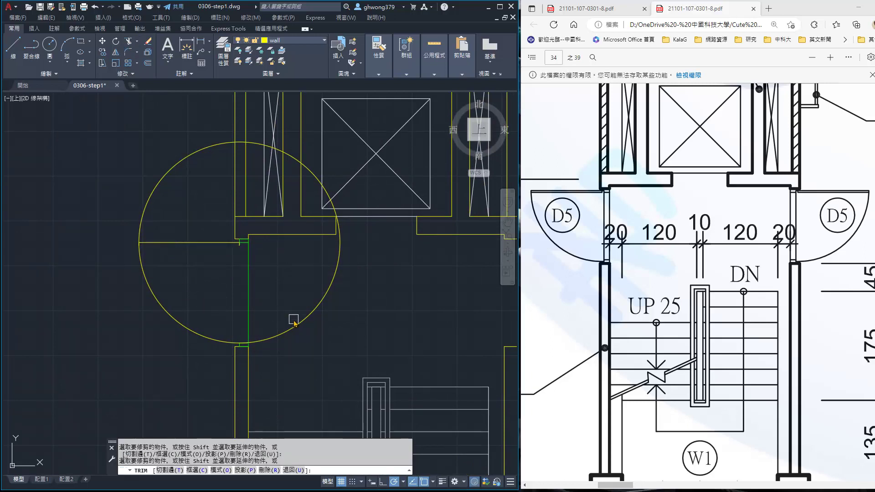
key("space")
key("space")
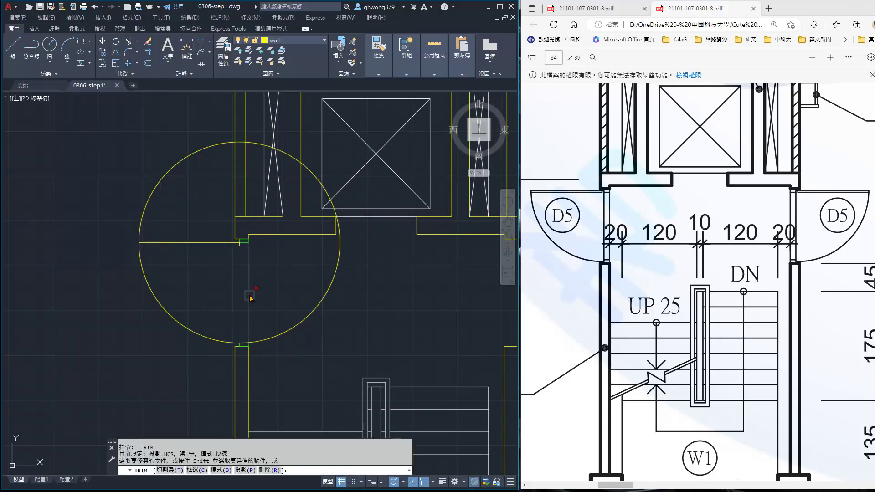
left_click(249, 295)
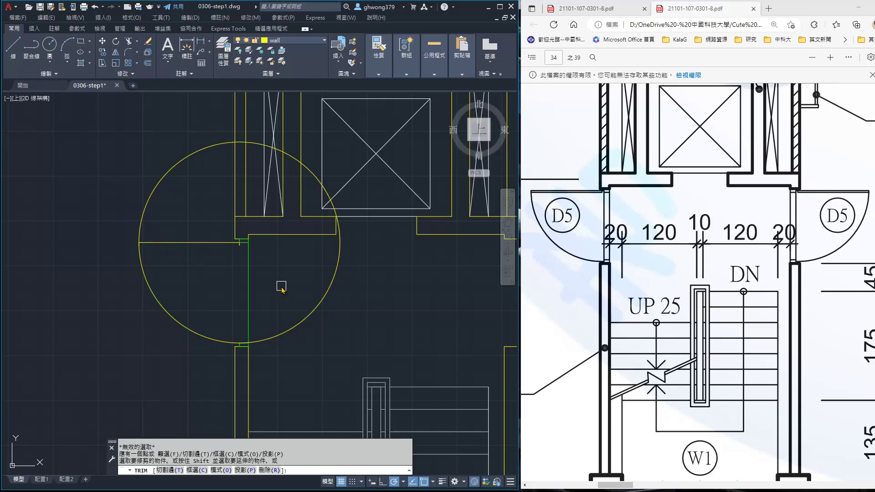
key("Escape")
key("ctrl+z")
key("ctrl+z")
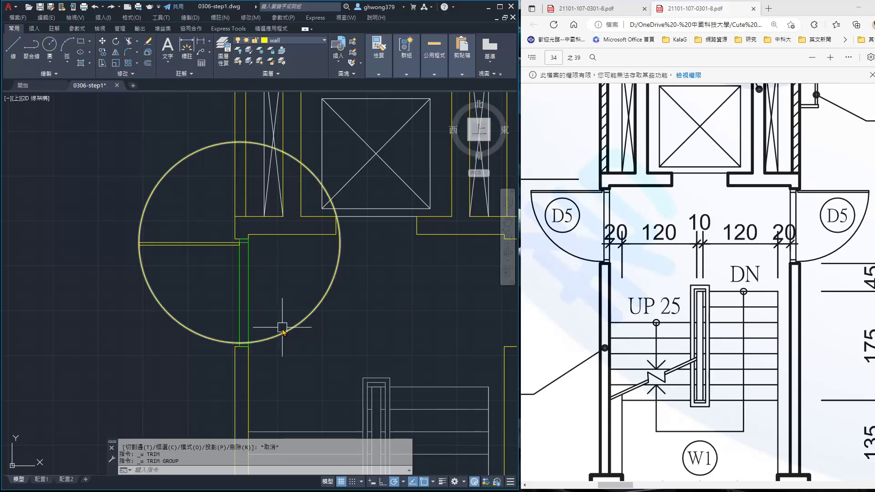
left_click(129, 41)
left_click(301, 319)
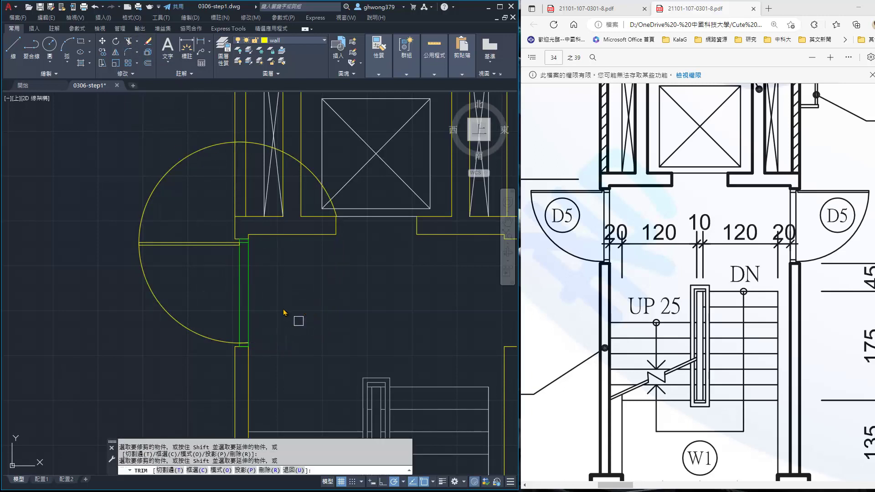
- Attempt to erase the stray arc near the shaft walls, then cancel the erase
key("Escape")
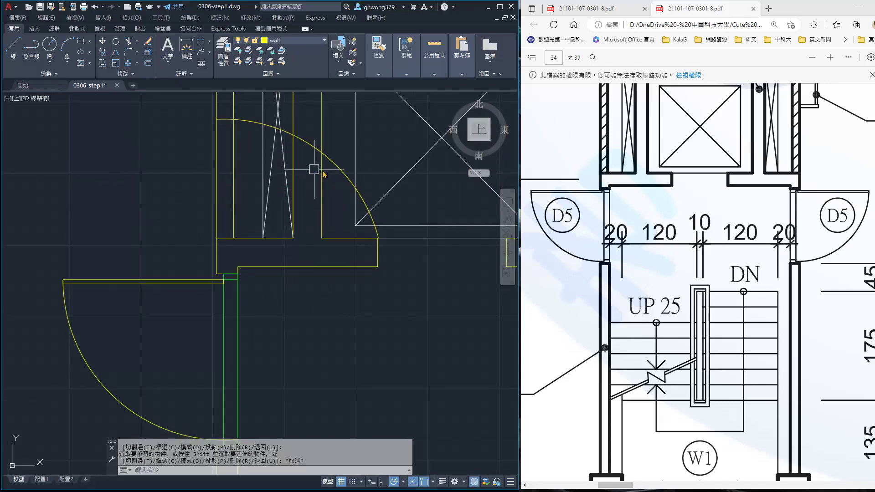
type("e")
key("Return")
left_click(314, 155)
scroll(265, 181, "up", 2)
key("Escape")
type("e")
key("Return")
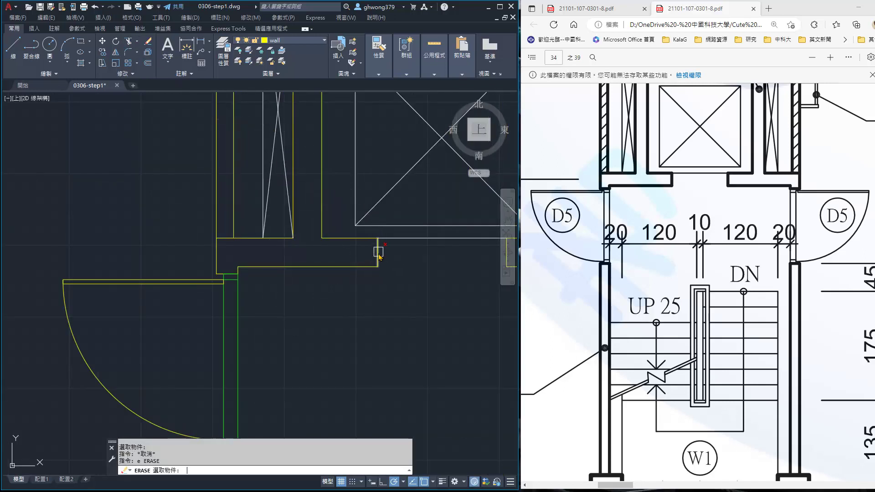
scroll(378, 255, "down", 3)
scroll(207, 250, "up", 3)
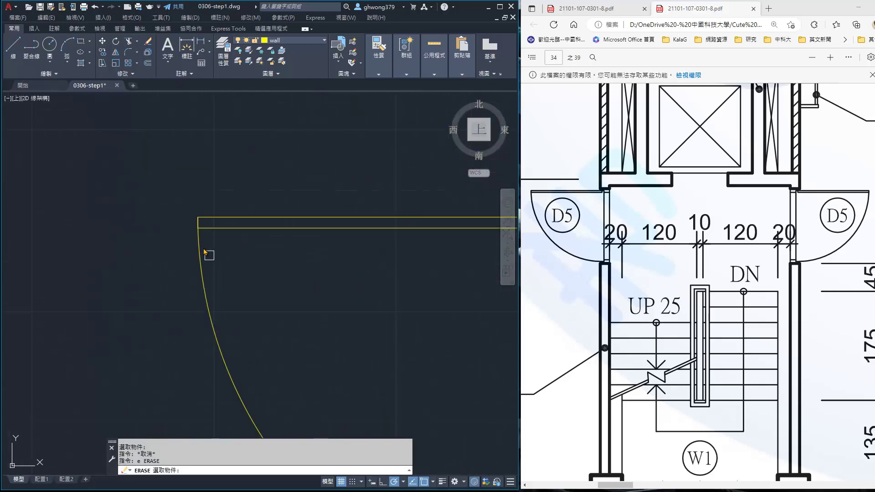
scroll(198, 232, "up", 2)
key("Escape")
key("Escape")
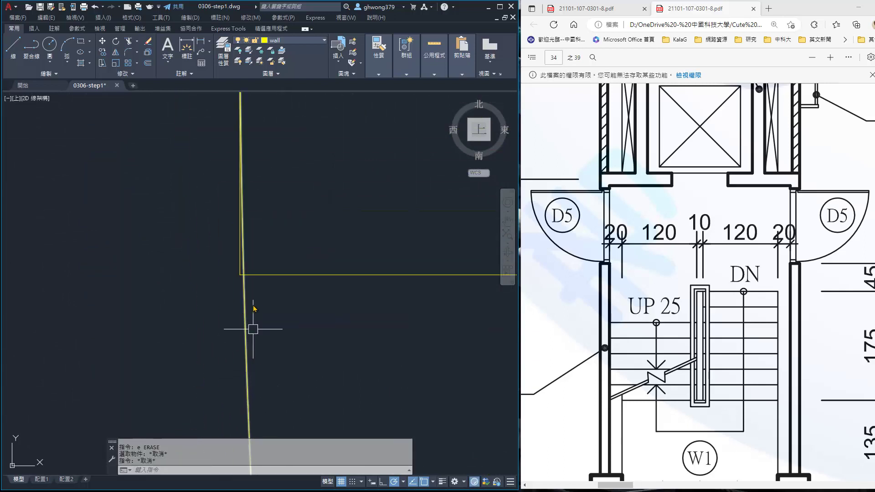
- Grab a wall line's top endpoint grip, then cancel the stretch
scroll(251, 329, "up", 2)
scroll(249, 300, "down", 2)
scroll(237, 250, "up", 1)
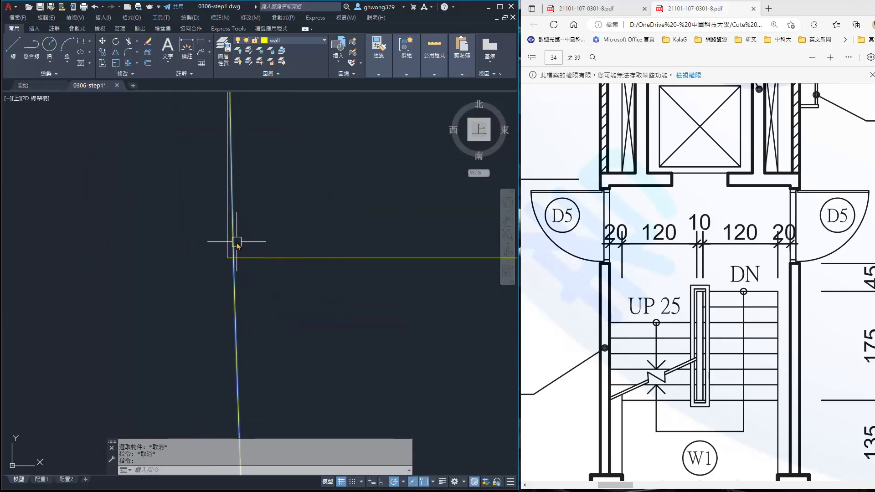
scroll(244, 237, "down", 1)
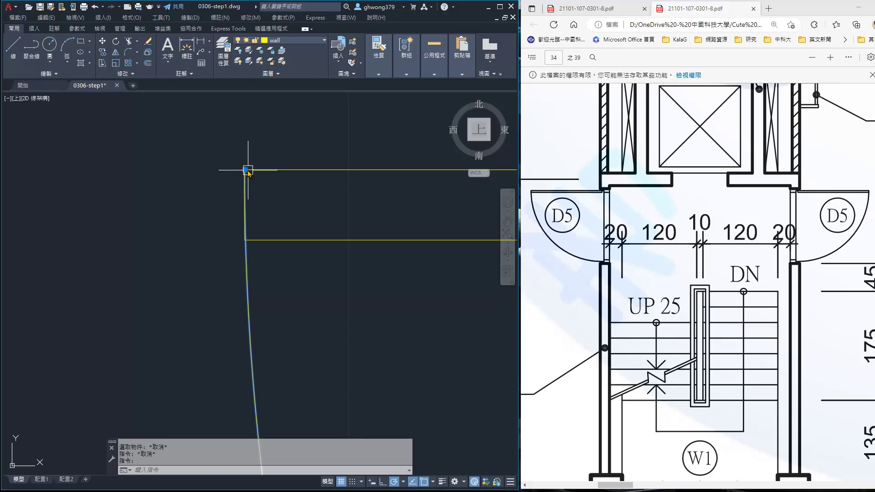
left_click(245, 170)
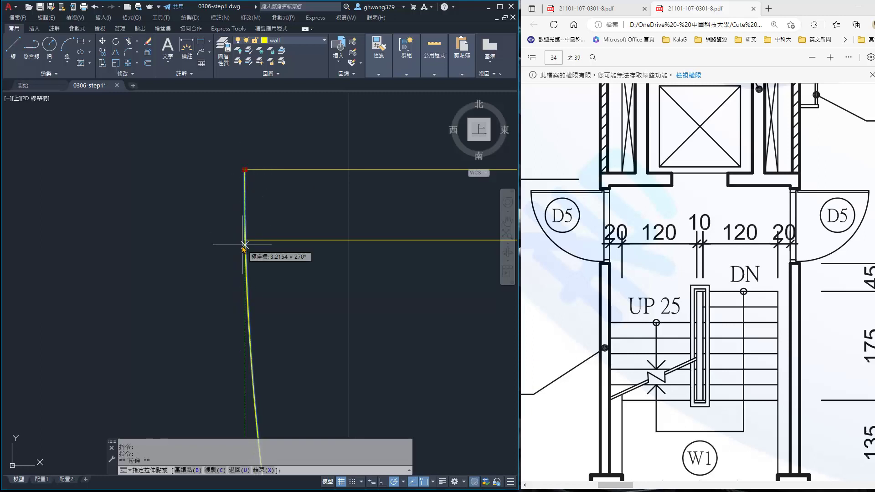
key("Escape")
scroll(332, 303, "down", 2)
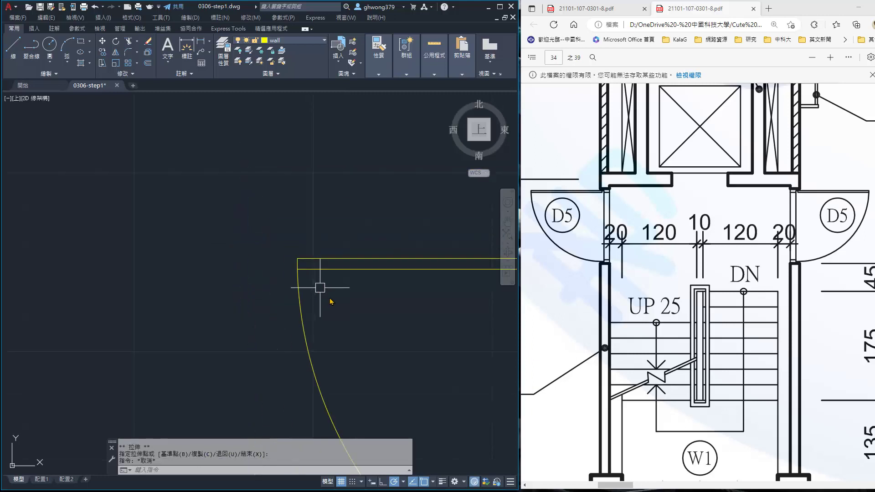
scroll(360, 319, "down", 2)
scroll(358, 314, "up", 3)
scroll(333, 322, "up", 3)
- Start and cancel a window selection around the door arc, inspecting where it meets the walls
left_click(389, 375)
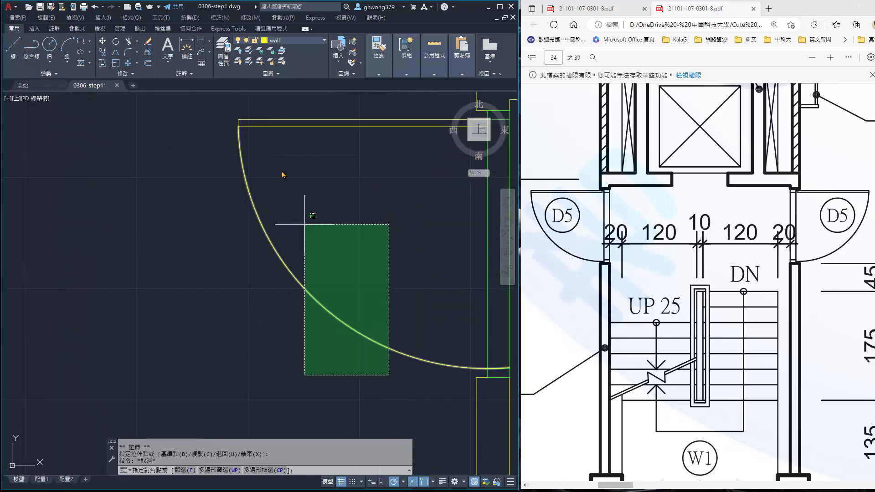
key("Escape")
scroll(335, 254, "up", 3)
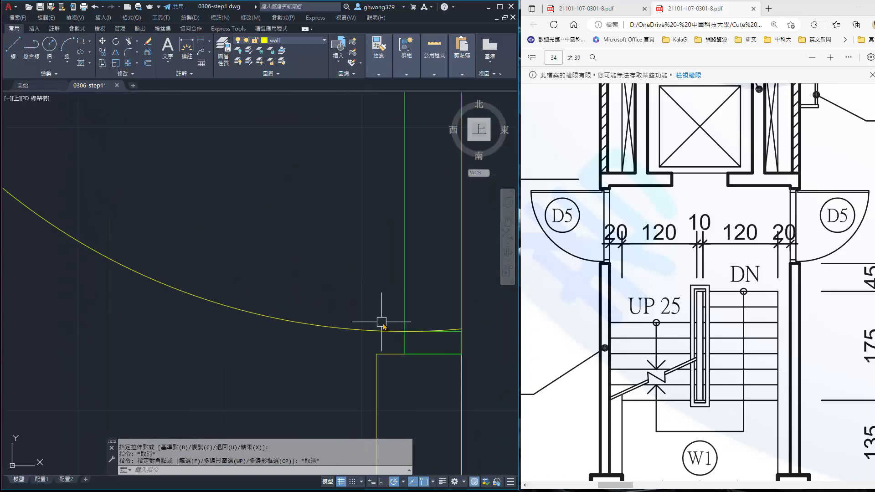
scroll(278, 261, "up", 2)
scroll(381, 254, "up", 3)
scroll(313, 267, "down", 1)
scroll(343, 250, "down", 1)
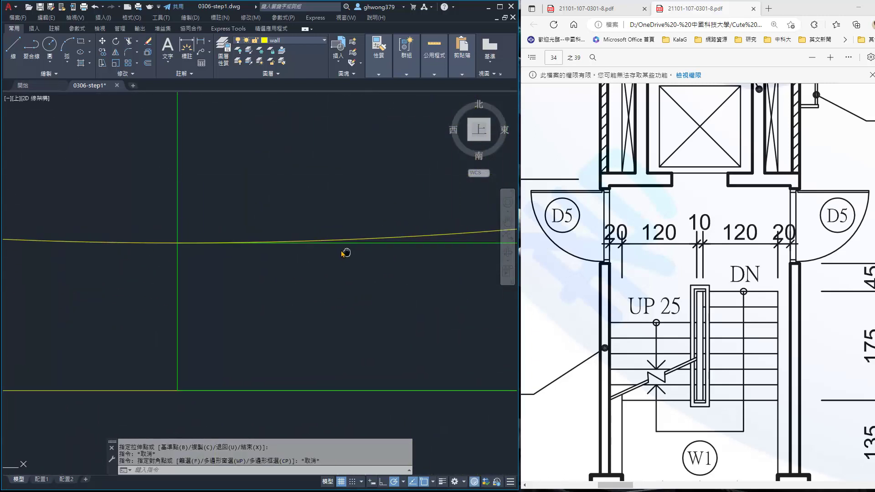
- Trim the swing arc's end where it crosses the wall line
type("tr")
key("Return")
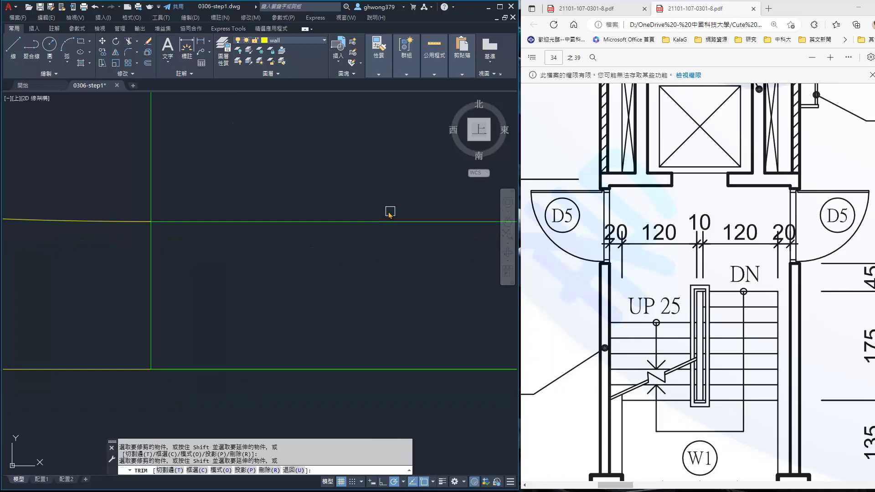
scroll(390, 208, "up", 3)
middle_click_drag(280, 211, 306, 272)
scroll(407, 298, "down", 4)
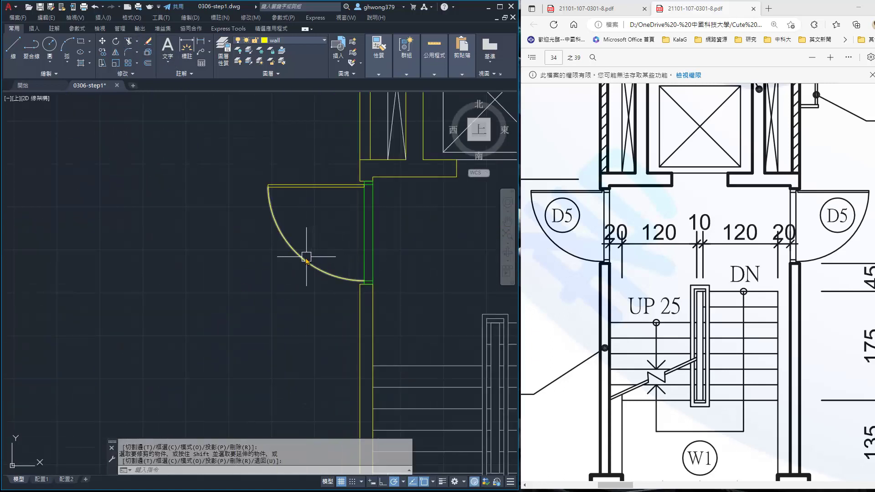
key("Return")
- Move the door arc and leaf onto the green dw layer
left_click_drag(345, 264, 238, 168)
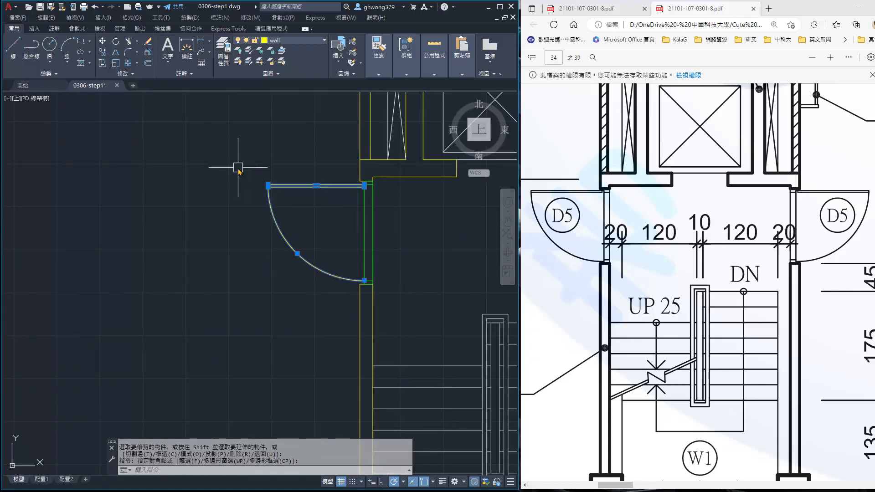
left_click(289, 43)
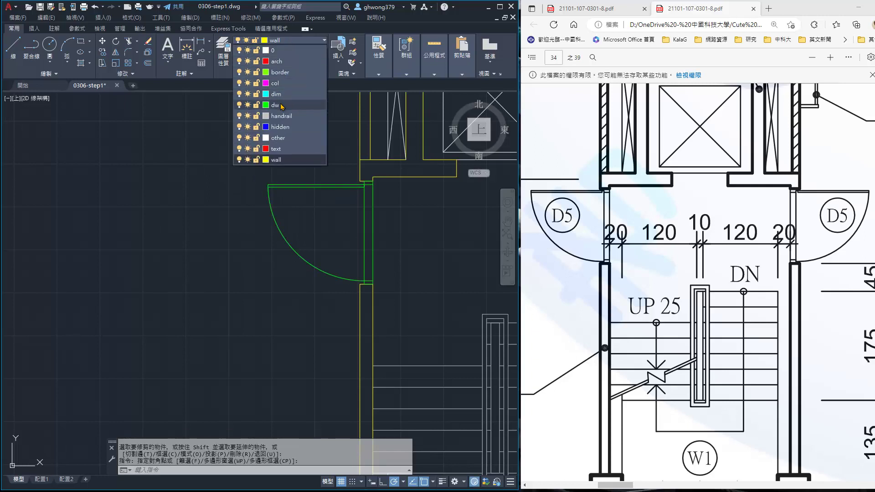
left_click(279, 106)
key("Escape")
scroll(284, 150, "down", 4)
key("Escape")
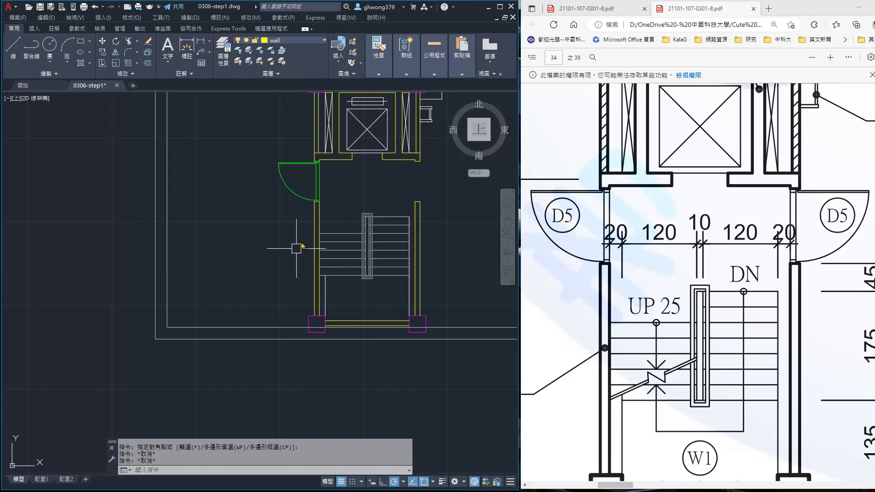
scroll(312, 187, "up", 2)
scroll(287, 215, "up", 1)
scroll(279, 203, "up", 1)
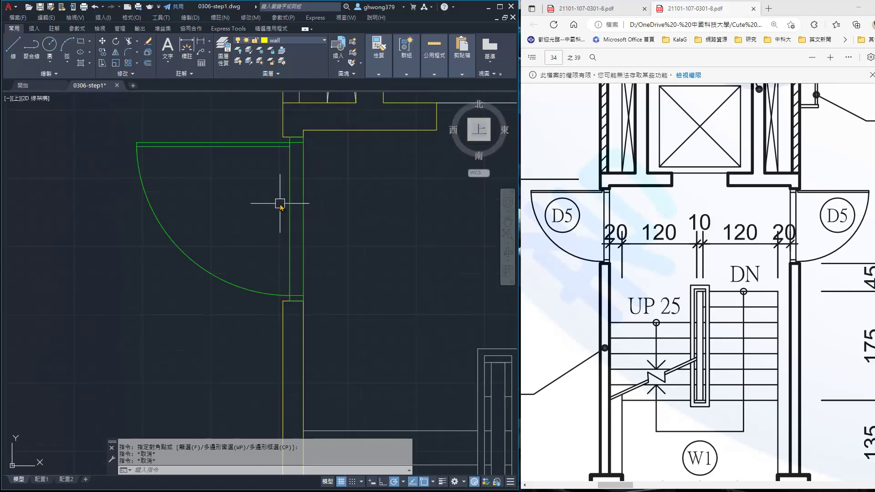
middle_click_drag(280, 204, 260, 249)
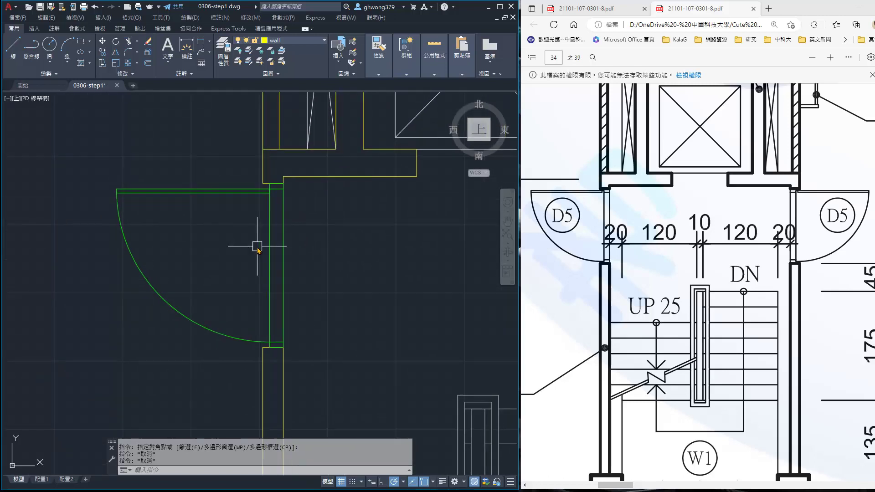
- Start Mirror and window-select the door's six objects
left_click(116, 54)
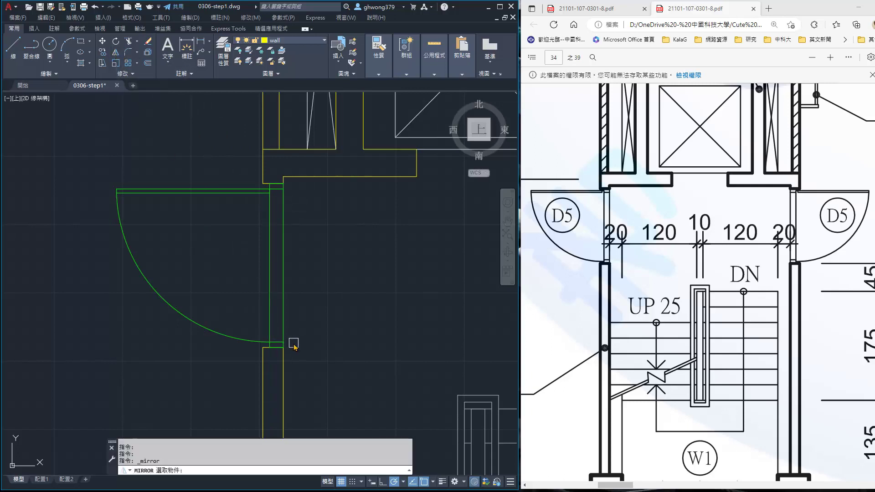
left_click(294, 342)
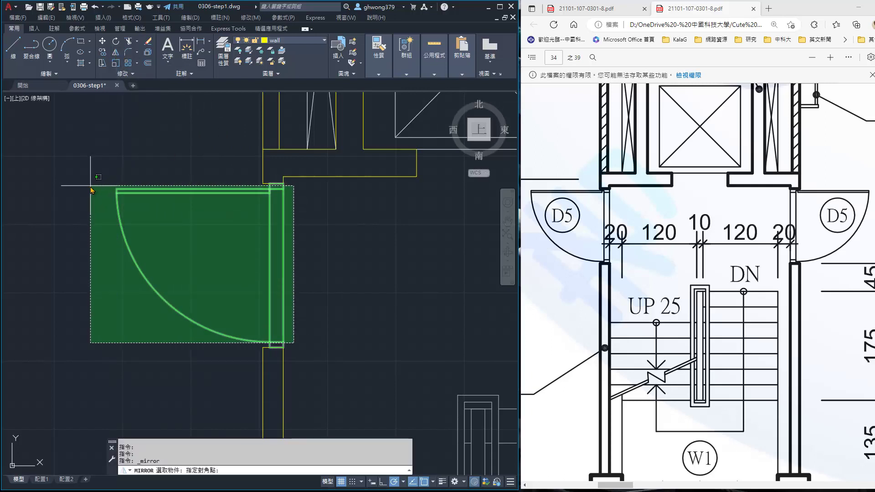
left_click(94, 185)
scroll(388, 276, "down", 2)
scroll(365, 262, "down", 2)
scroll(290, 193, "up", 2)
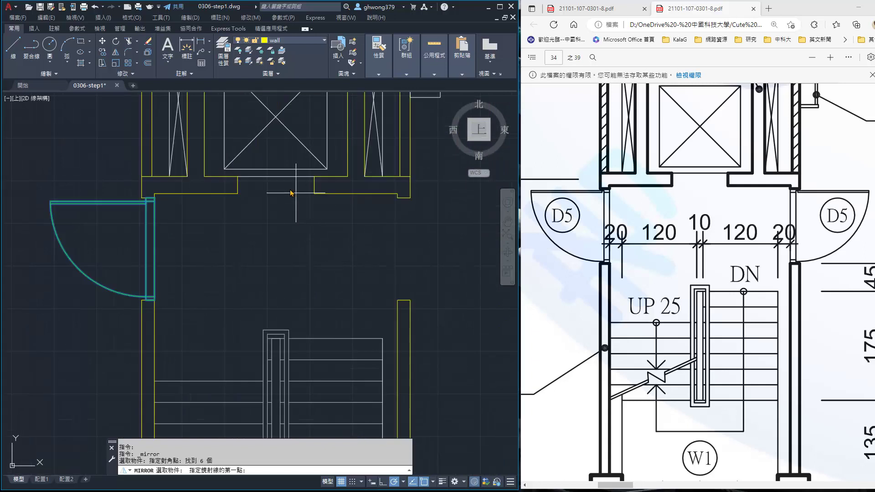
- Mirror the door across the opening's centre line, keeping the original
left_click(276, 180)
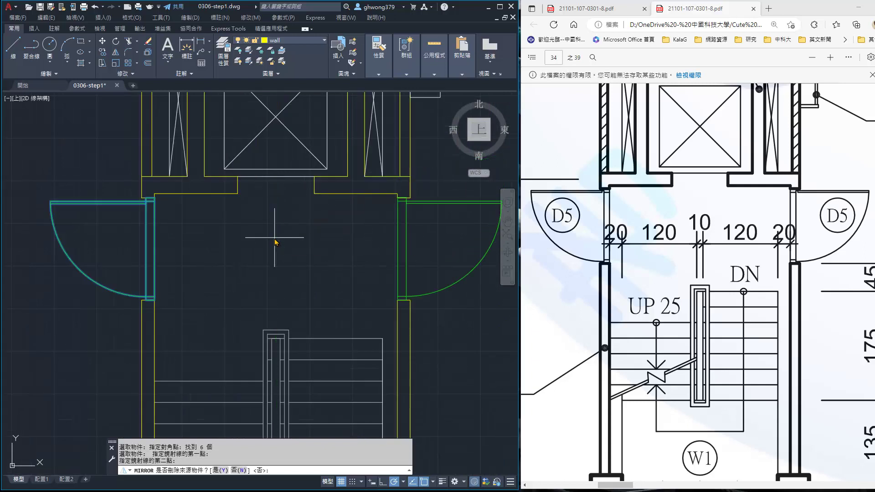
left_click(275, 238)
scroll(276, 241, "down", 5)
key("Escape")
scroll(319, 237, "down", 2)
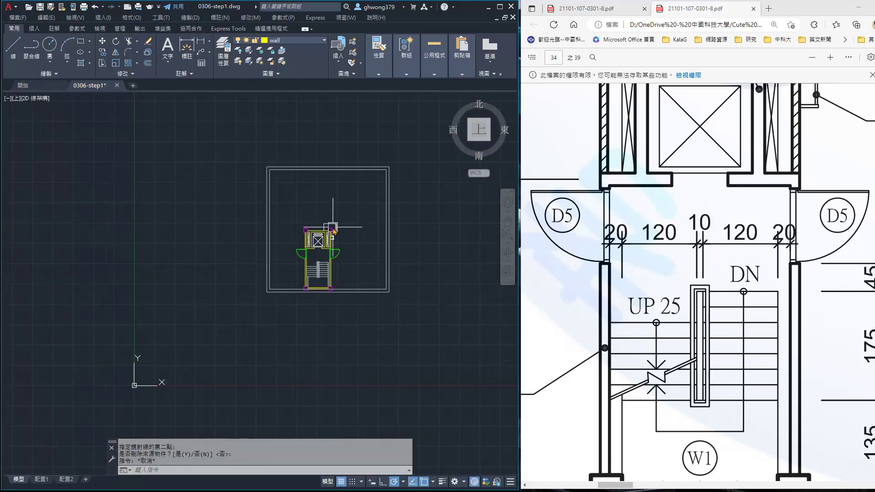
scroll(333, 231, "down", 2)
scroll(719, 325, "down", 1, "ctrl")
scroll(719, 324, "down", 1, "ctrl")
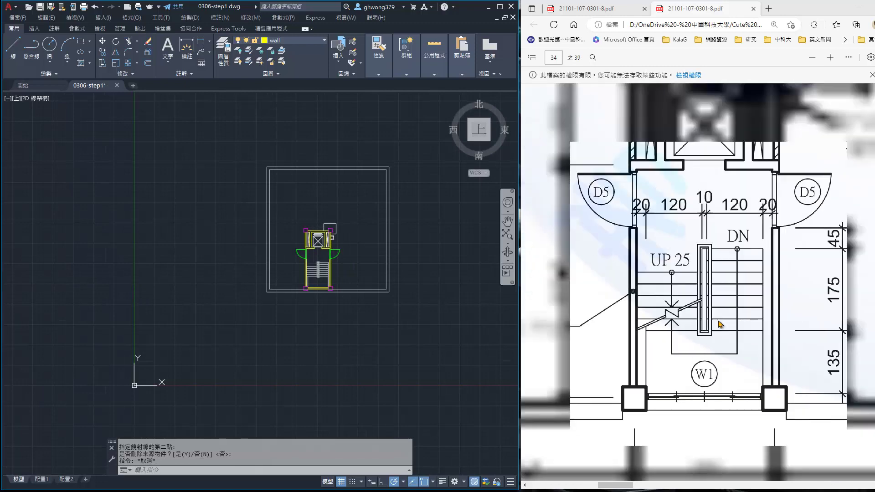
scroll(719, 325, "down", 1, "ctrl")
scroll(719, 324, "down", 1, "ctrl")
scroll(716, 326, "down", 1, "ctrl")
scroll(712, 328, "down", 1, "ctrl")
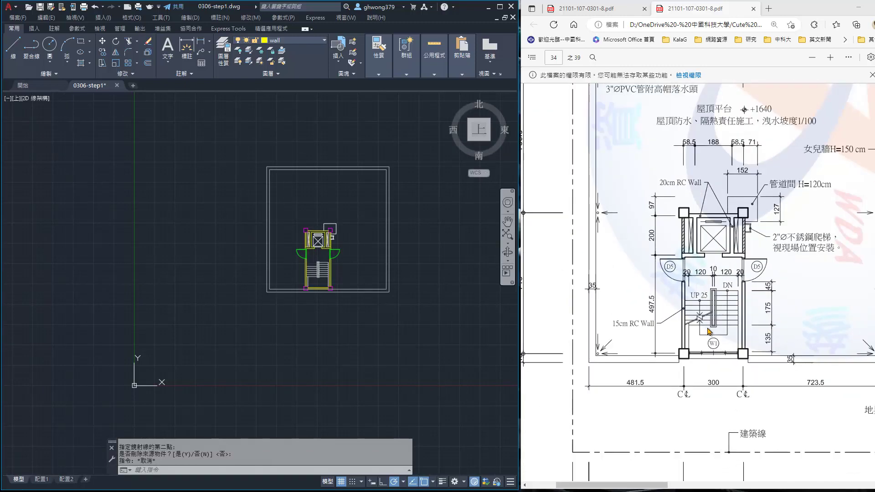
scroll(708, 331, "down", 1, "ctrl")
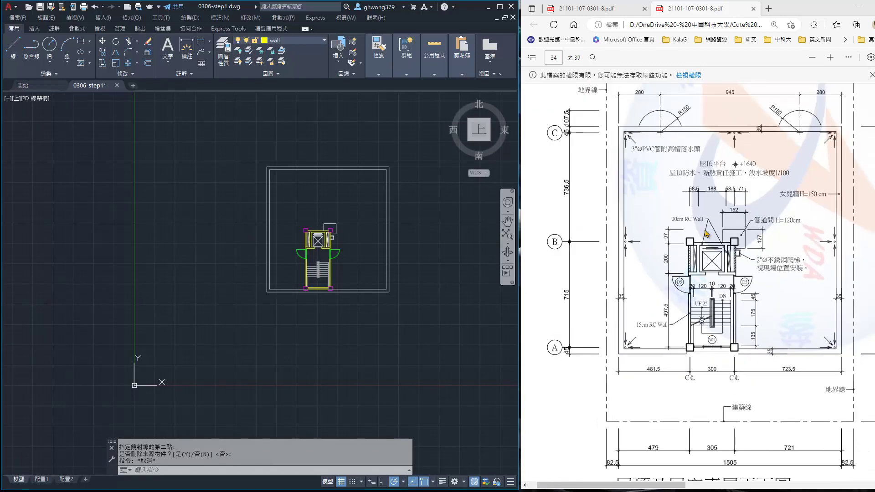